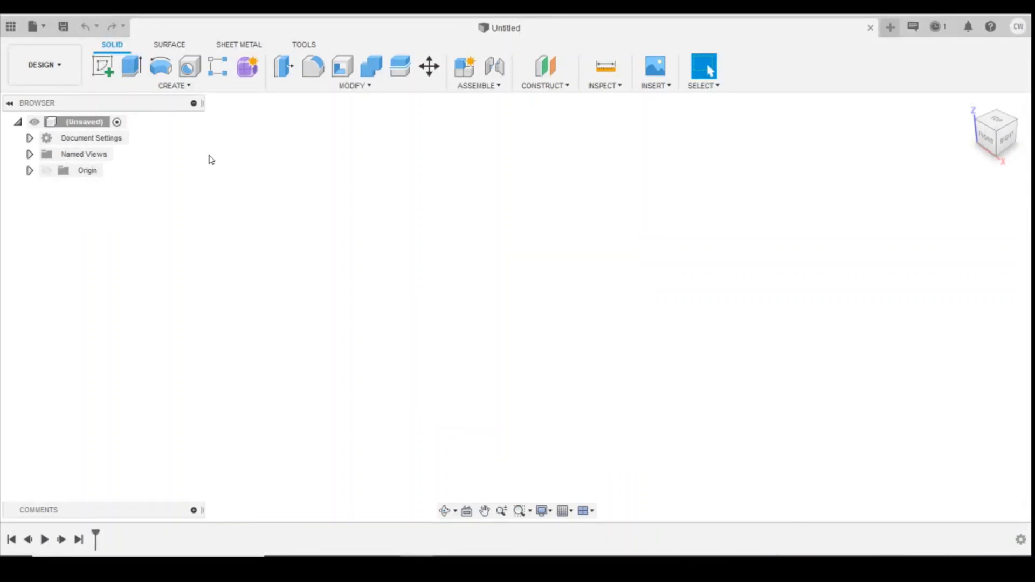
Step: Sketch a center rectangle on the horizontal XY plane, centered on the origin, 7 mm wide and 8 mm high
{"action": "left_click", "coordinate": [102, 66]}
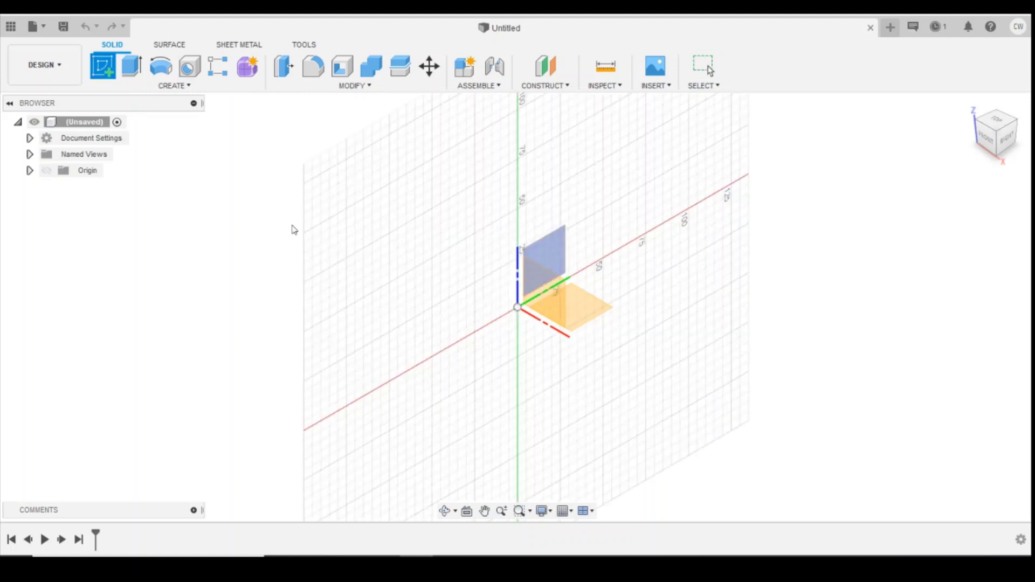
{"action": "left_click", "coordinate": [594, 308]}
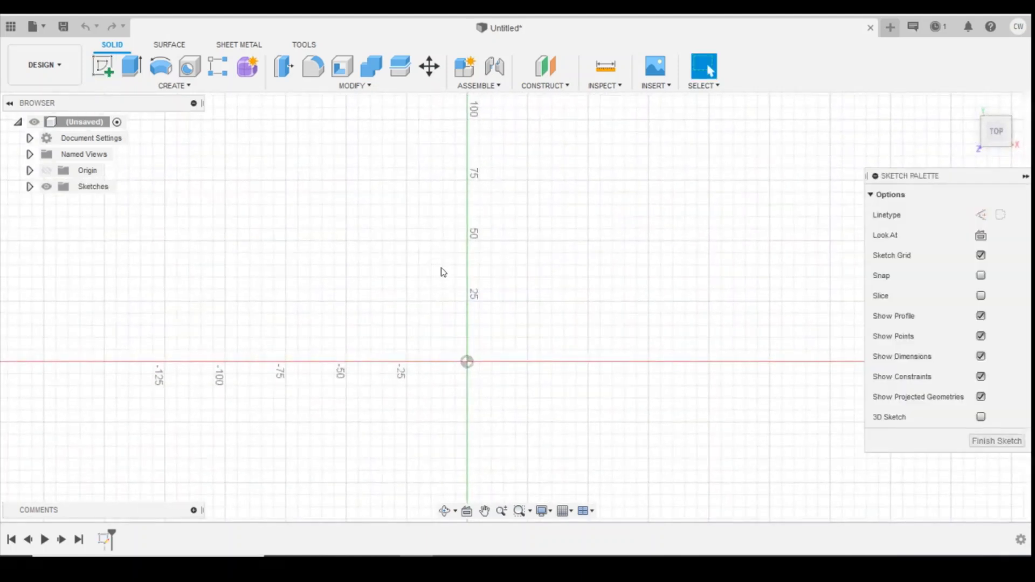
{"action": "left_click", "coordinate": [126, 87]}
{"action": "mouse_move", "coordinate": [156, 122]}
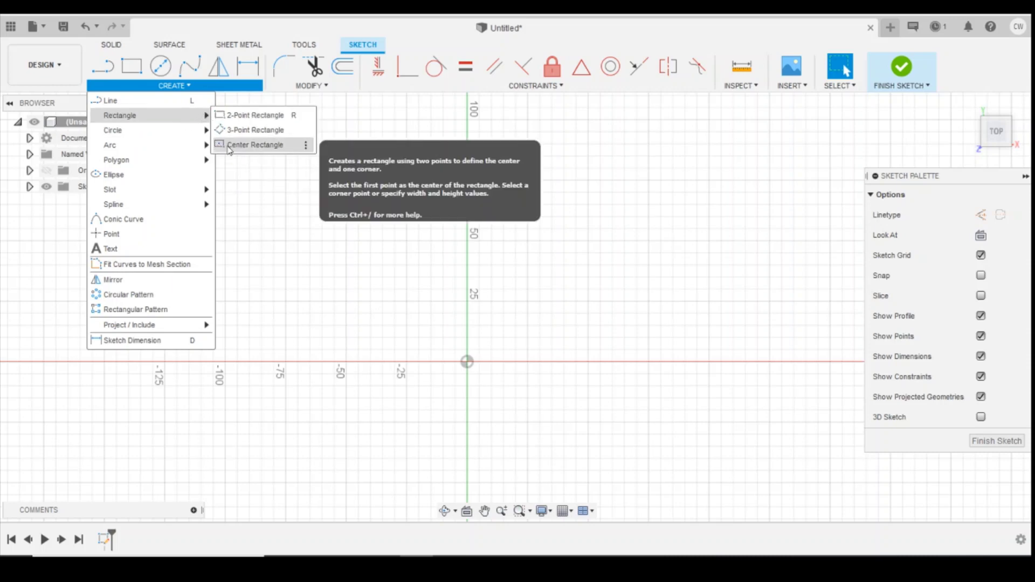
{"action": "left_click", "coordinate": [229, 146]}
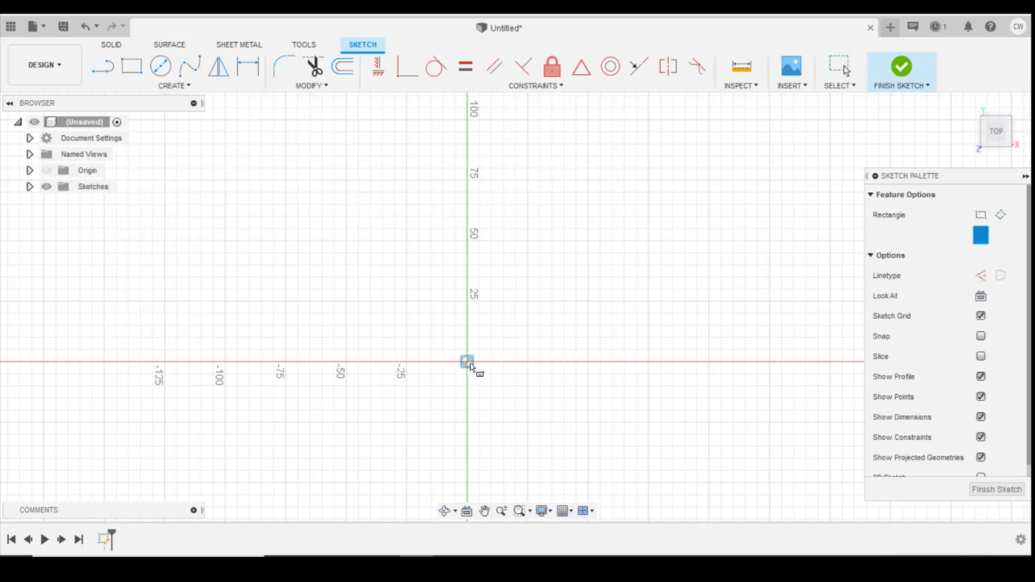
{"action": "left_click", "coordinate": [146, 87]}
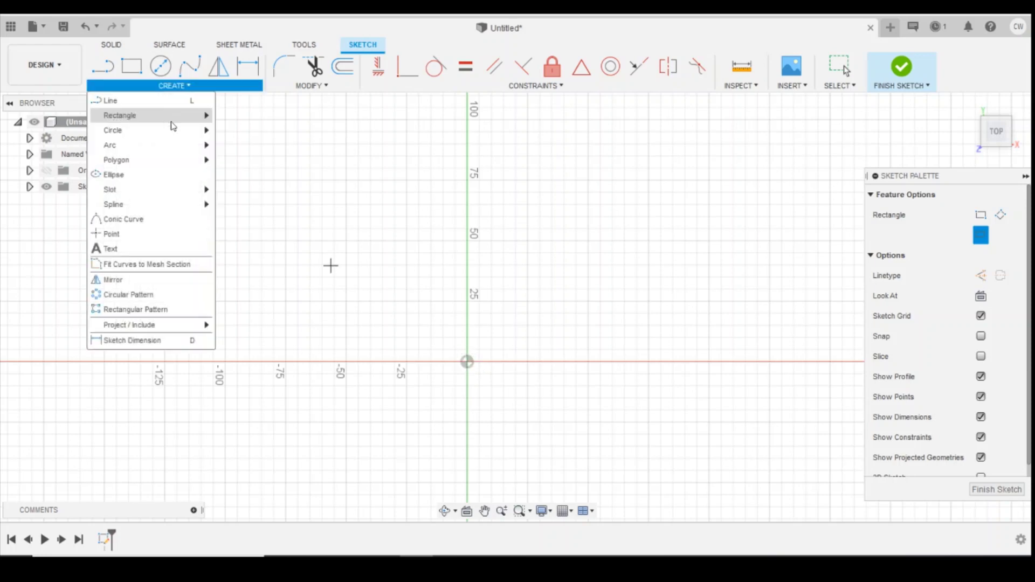
{"action": "mouse_move", "coordinate": [151, 115]}
{"action": "left_click", "coordinate": [233, 144]}
{"action": "left_click", "coordinate": [467, 361]}
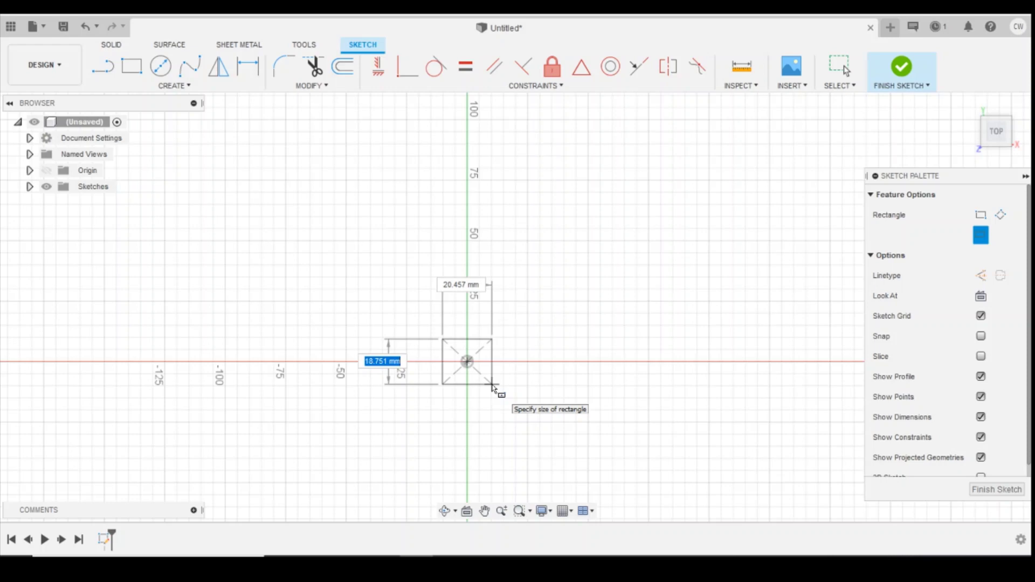
{"action": "type", "text": "8"}
{"action": "key", "text": "Tab"}
{"action": "type", "text": "7"}
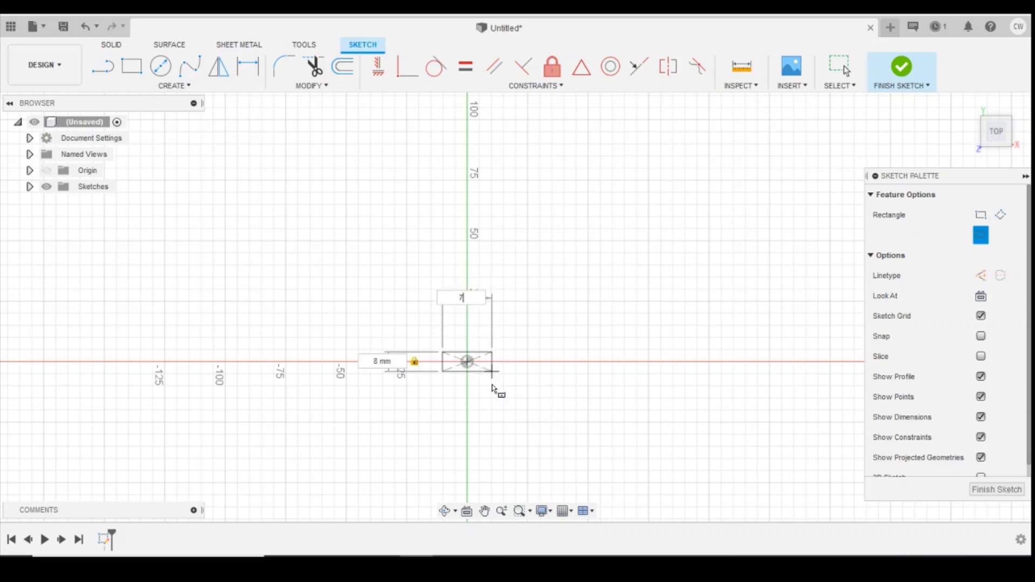
{"action": "key", "text": "Return"}
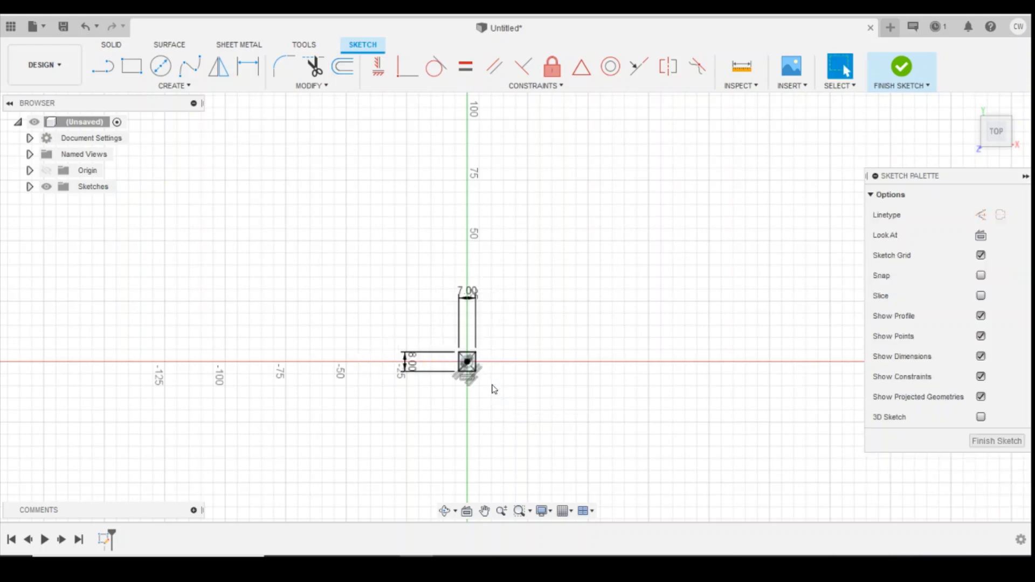
Step: Extrude the rectangle profile 0.5 mm as a new body
{"action": "scroll", "coordinate": [499, 390], "scroll_direction": "up", "scroll_amount": 5}
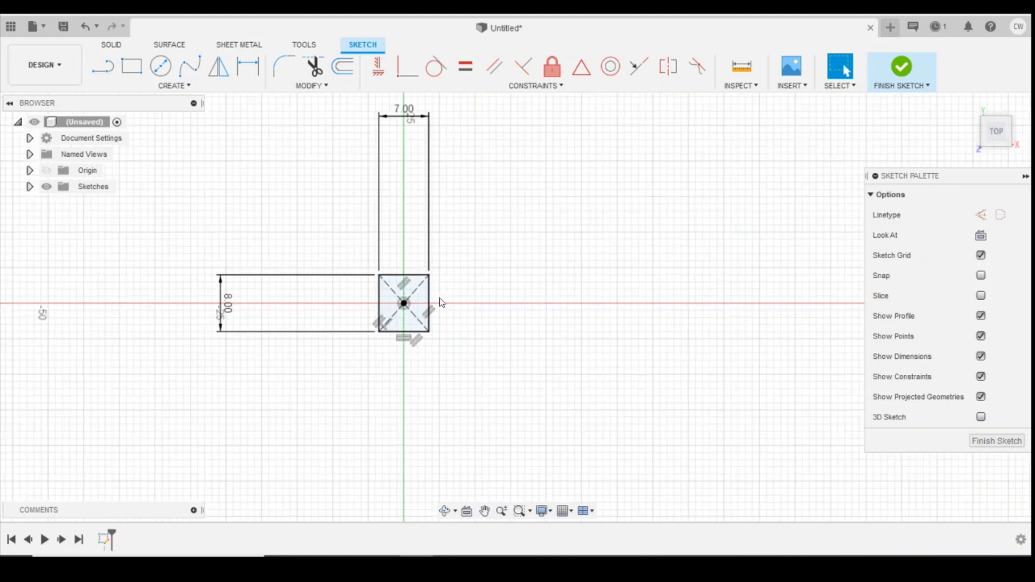
{"action": "left_click", "coordinate": [404, 327]}
{"action": "right_click", "coordinate": [404, 328]}
{"action": "left_click", "coordinate": [396, 384]}
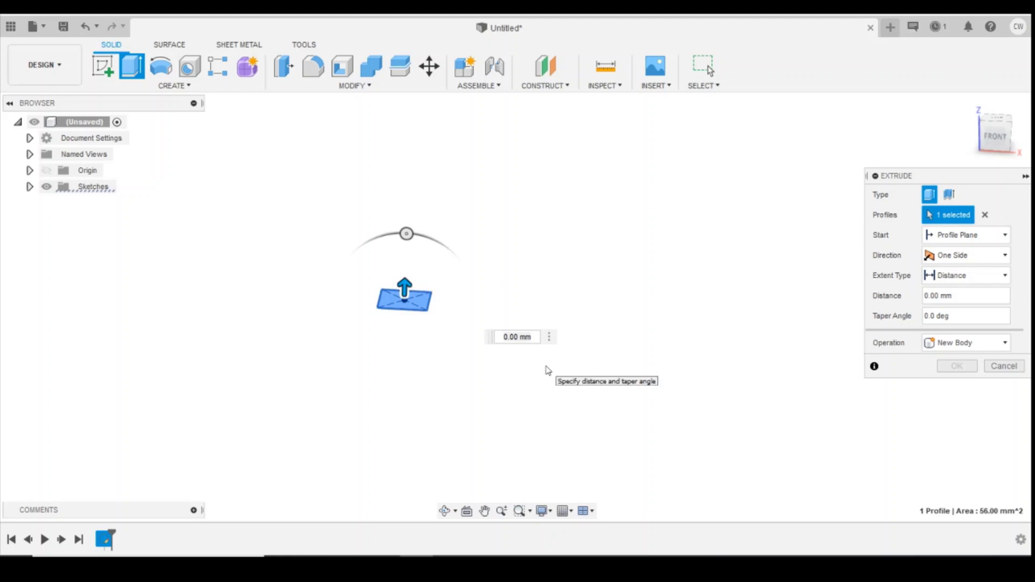
{"action": "left_click", "coordinate": [514, 337]}
{"action": "type", "text": "0.5"}
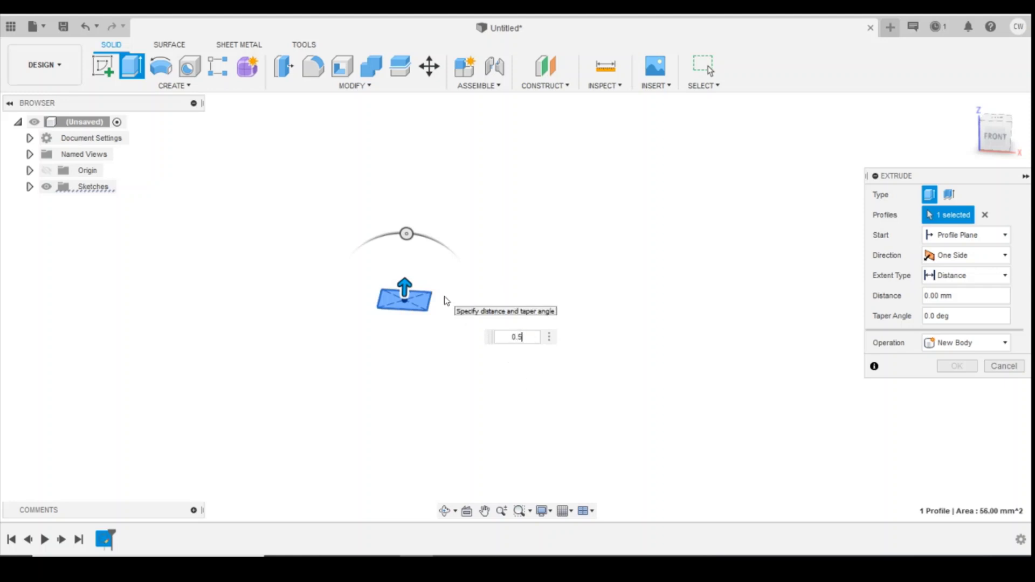
{"action": "key", "text": "Return"}
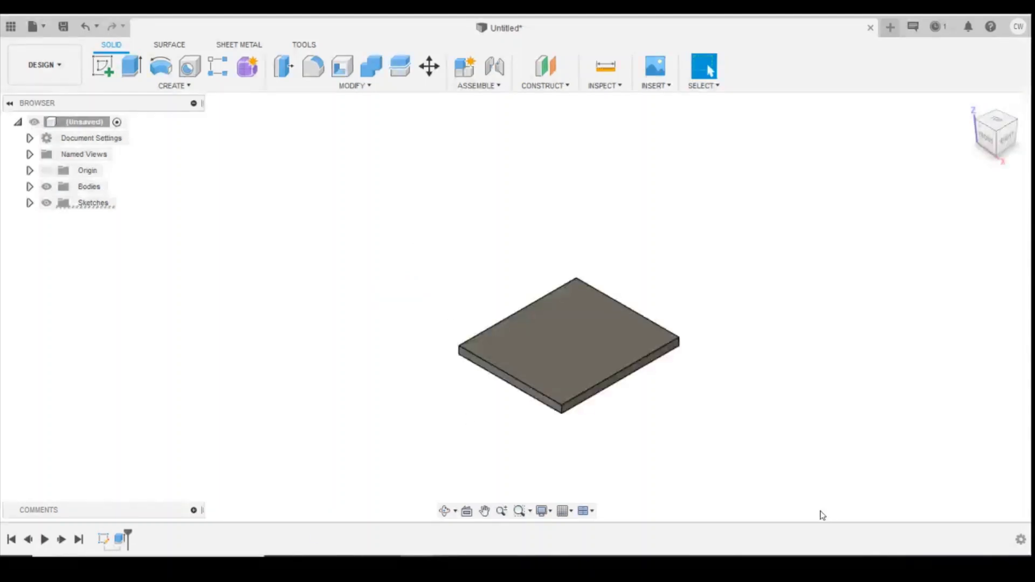
Step: Start a sketch on the plate's underside and draw a 7 mm by 0.5 mm two-point rectangle along its upper edge
{"action": "left_click", "coordinate": [103, 66]}
{"action": "left_click", "coordinate": [998, 156]}
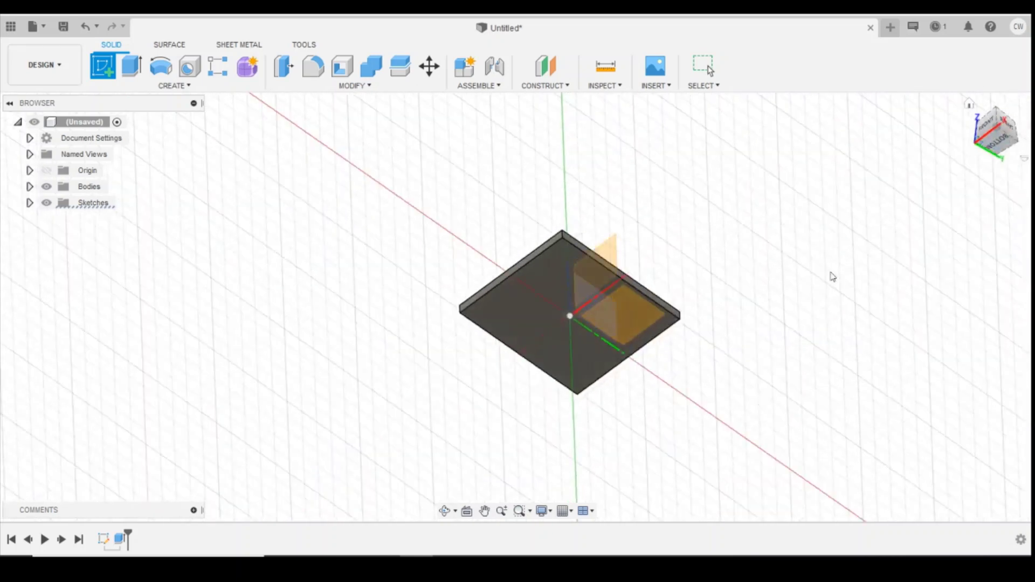
{"action": "left_click", "coordinate": [560, 316]}
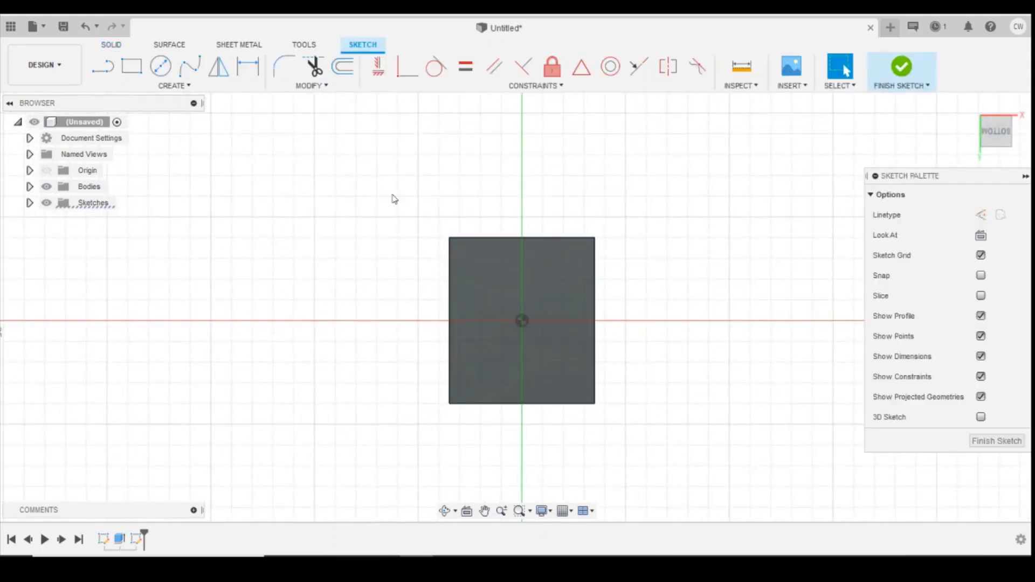
{"action": "left_click", "coordinate": [133, 67]}
{"action": "left_click", "coordinate": [450, 241]}
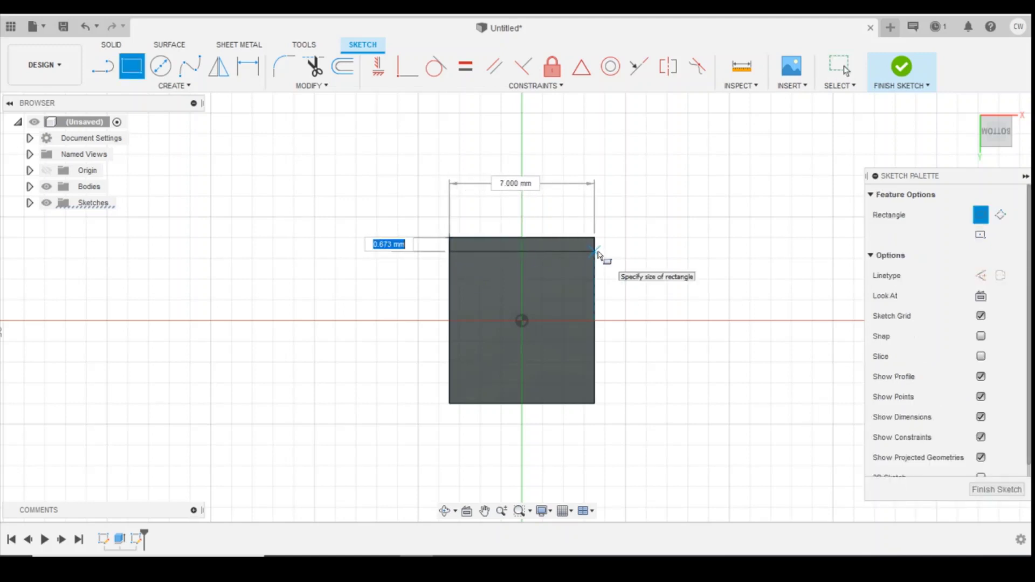
{"action": "type", "text": "0.5"}
{"action": "key", "text": "Tab"}
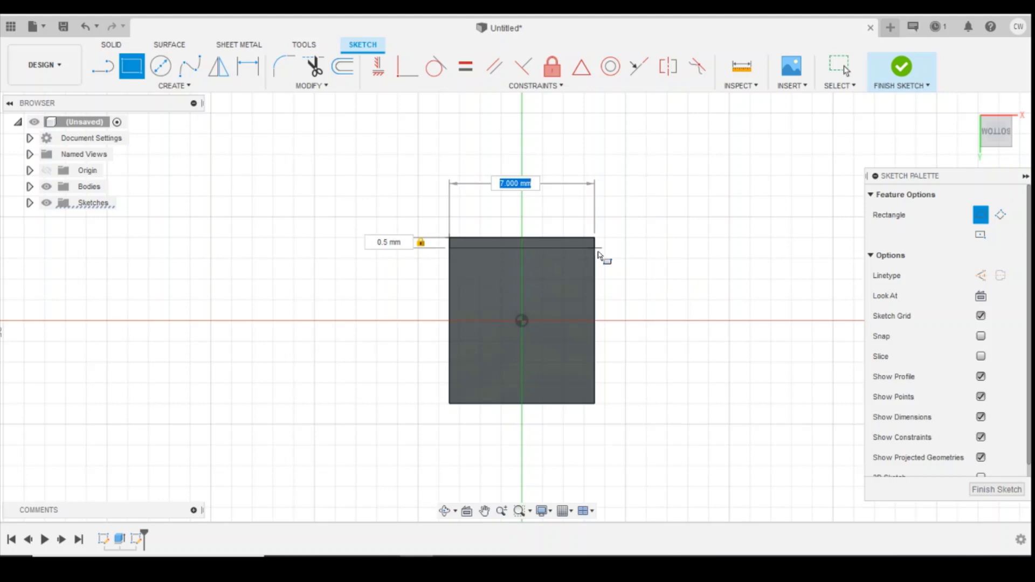
{"action": "type", "text": "7"}
{"action": "key", "text": "Return"}
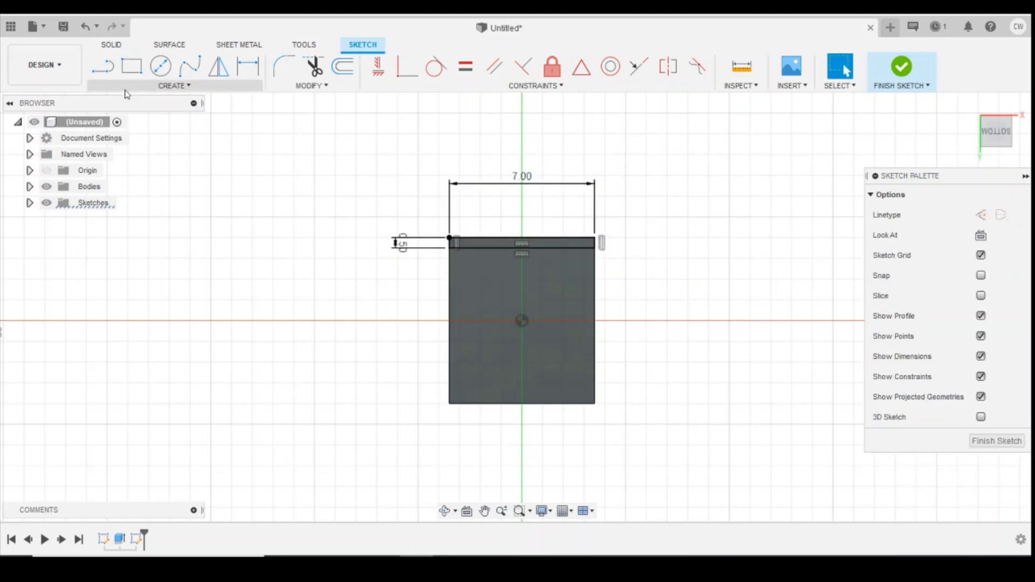
Step: Draw a second 7 mm by 0.5 mm rectangle along the plate's lower edge, starting from its lower-left corner
{"action": "key", "text": "r"}
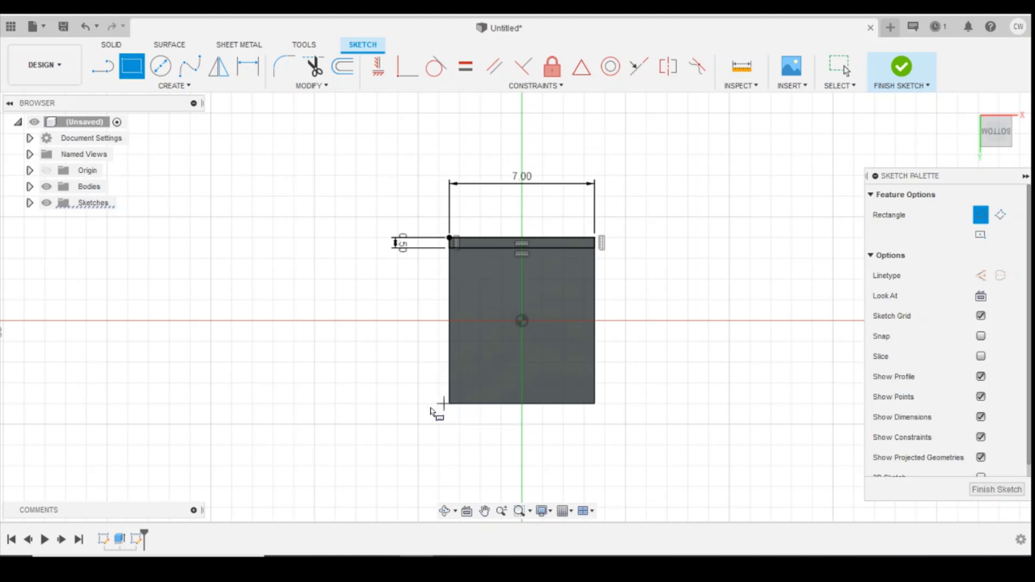
{"action": "key", "text": "Escape"}
{"action": "left_click", "coordinate": [104, 67]}
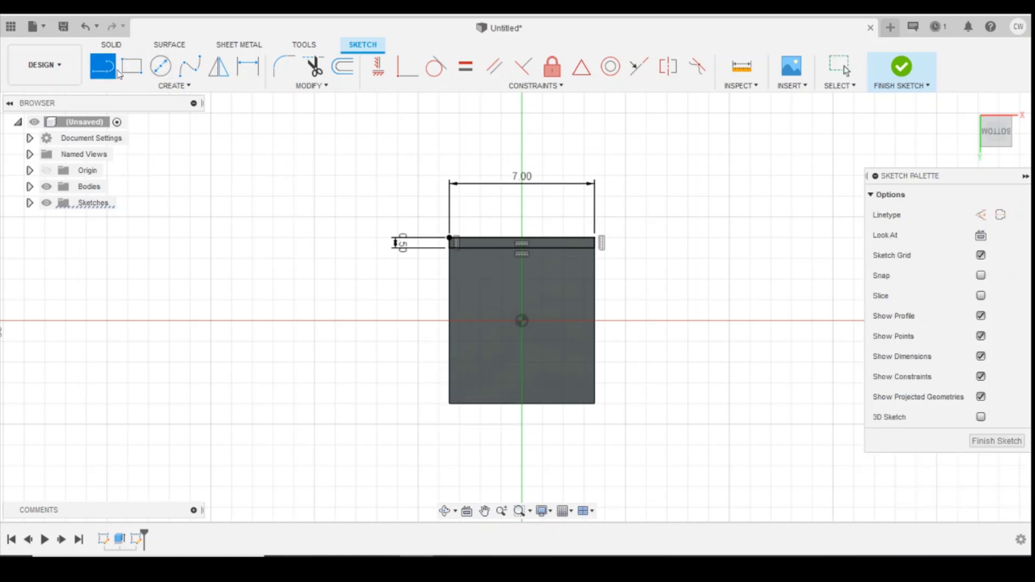
{"action": "left_click", "coordinate": [131, 66]}
{"action": "left_click", "coordinate": [451, 405]}
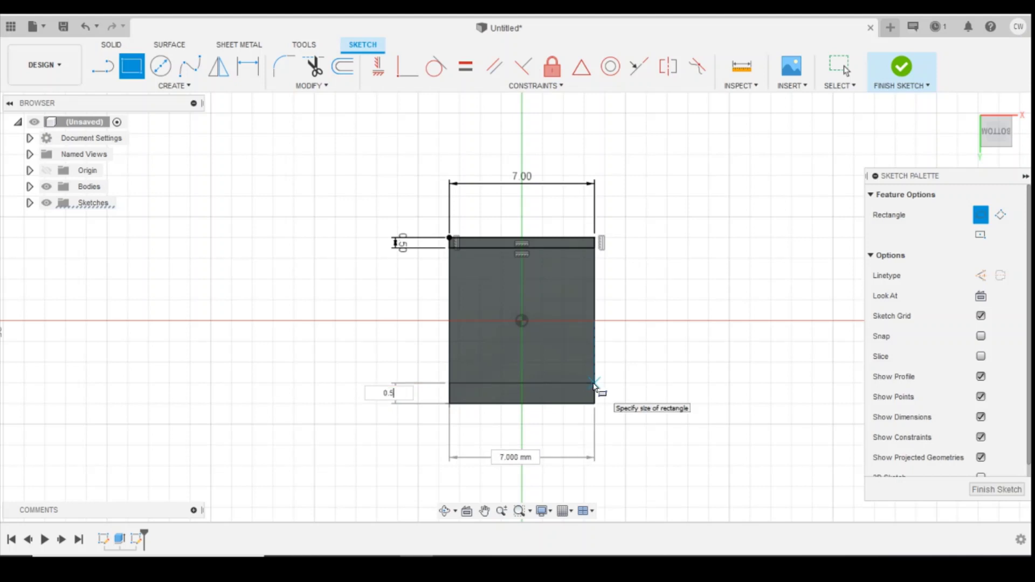
{"action": "type", "text": "0.5"}
{"action": "key", "text": "Tab"}
{"action": "type", "text": "7"}
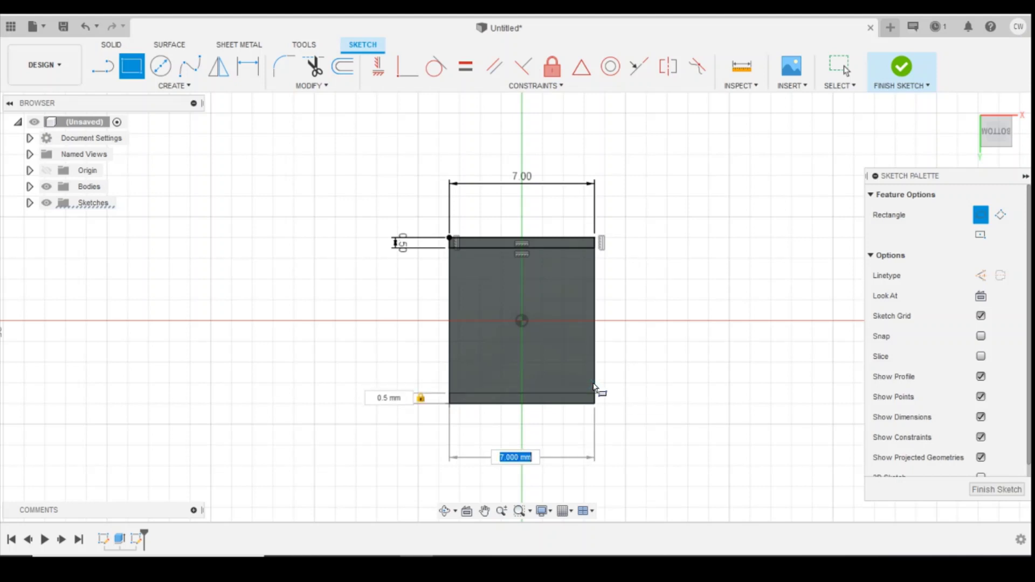
{"action": "key", "text": "Tab"}
{"action": "key", "text": "Return"}
Step: Draw a full-width rectangle, 7 mm by 0.5 mm, about 1 mm below the upper edge strip
{"action": "key", "text": "r"}
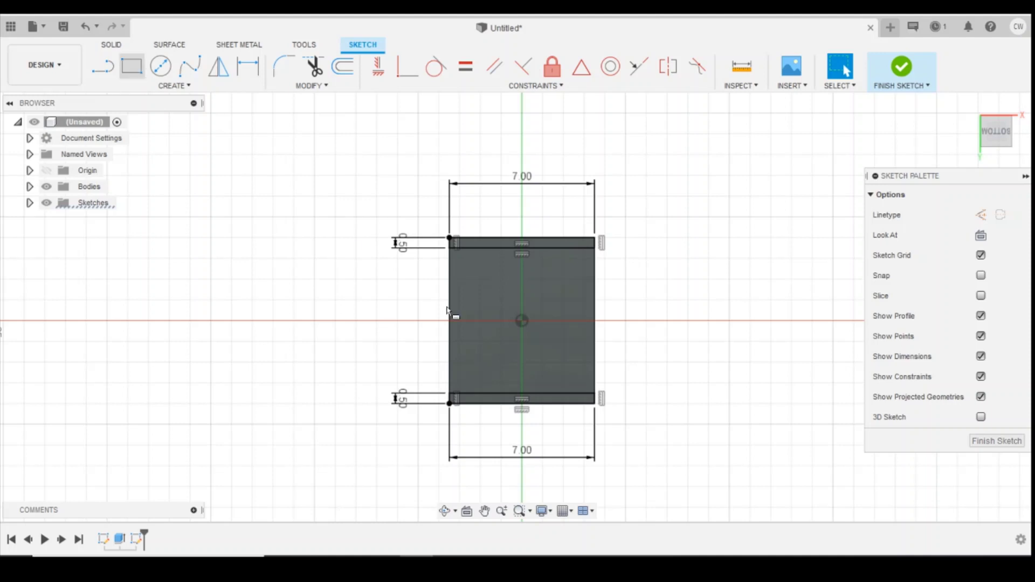
{"action": "left_click", "coordinate": [449, 270]}
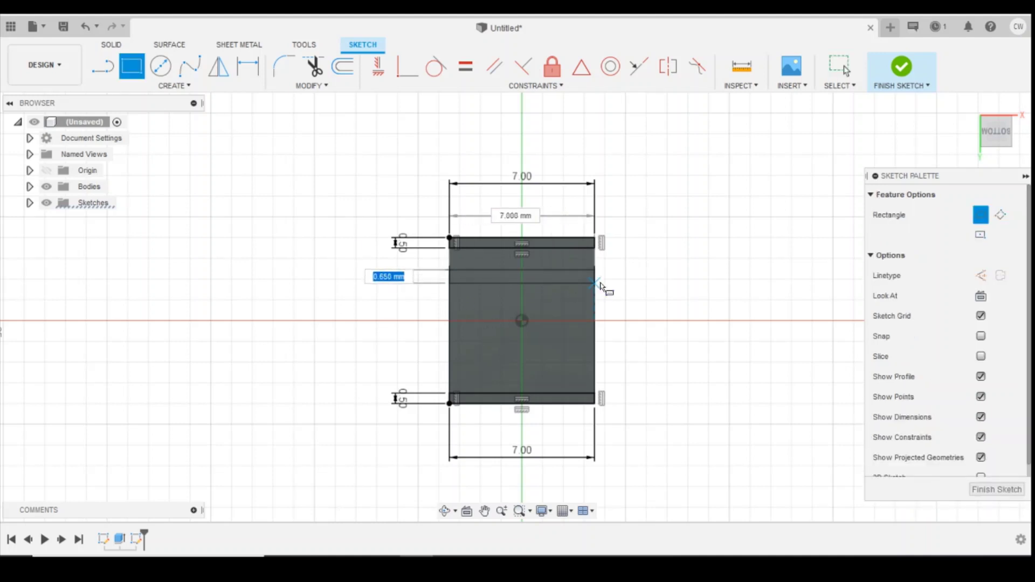
{"action": "type", "text": "0.5"}
{"action": "key", "text": "Tab"}
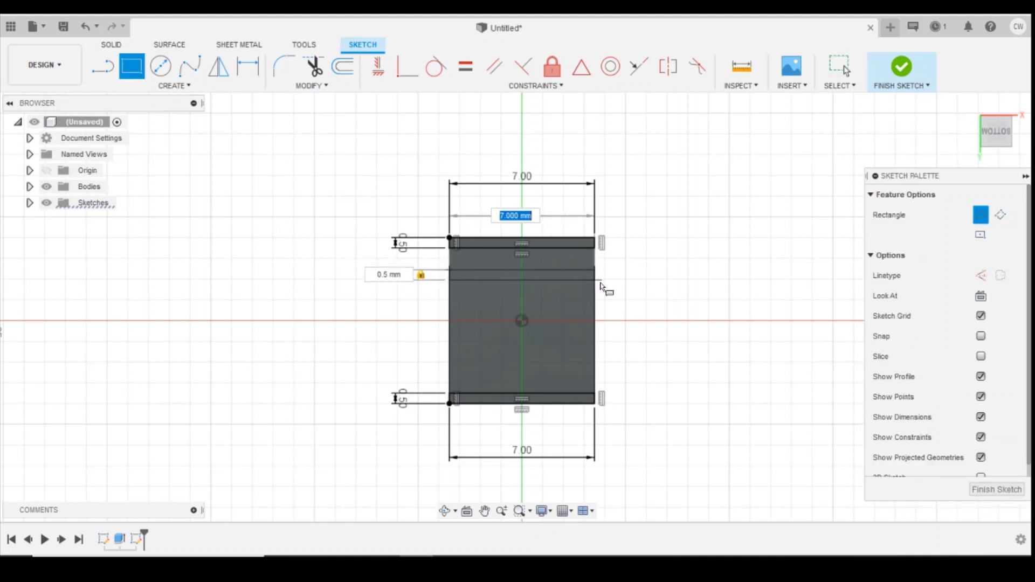
{"action": "key", "text": "Return"}
{"action": "key", "text": "Escape"}
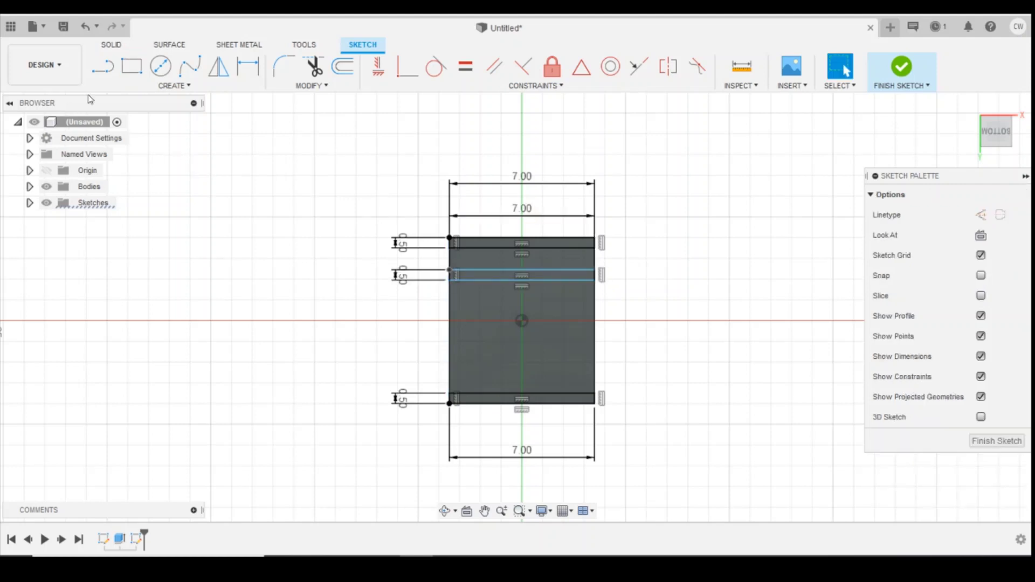
Step: Draw a fourth 7 mm by 0.5 mm rectangle across the plate, between the origin and the lower edge strip
{"action": "key", "text": "r"}
{"action": "left_click", "coordinate": [450, 341]}
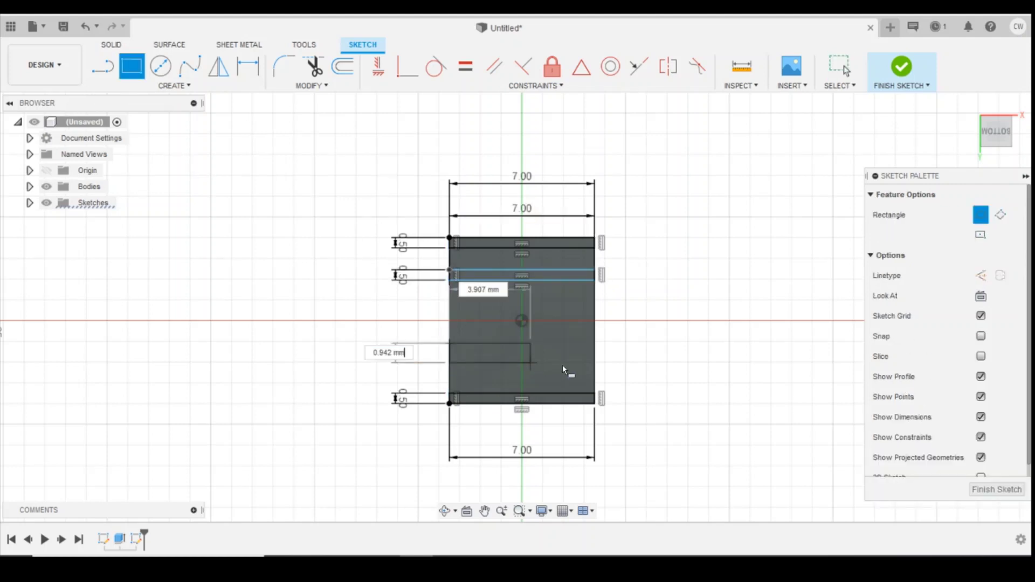
{"action": "type", "text": "0.5"}
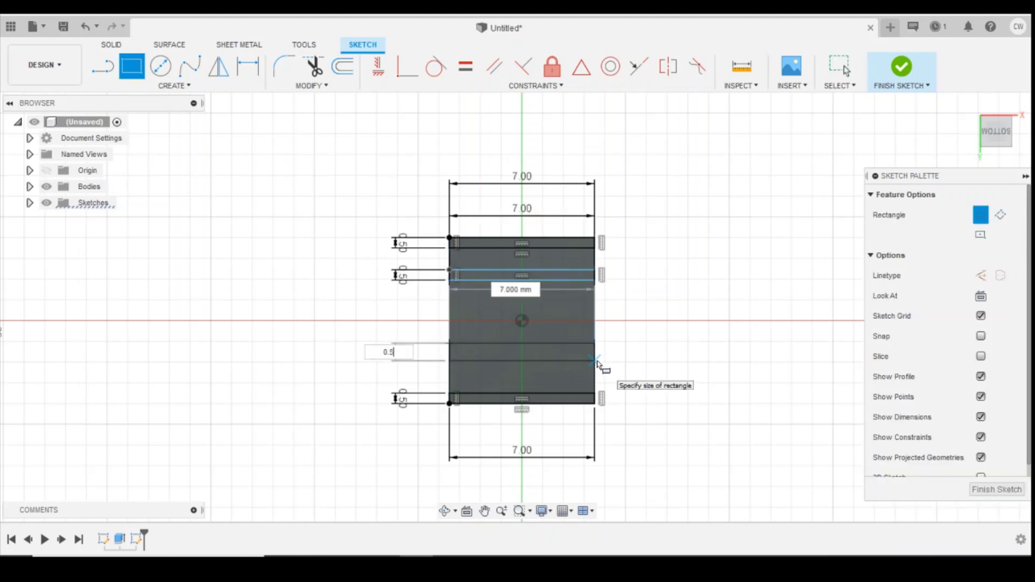
{"action": "key", "text": "Tab"}
{"action": "type", "text": "7"}
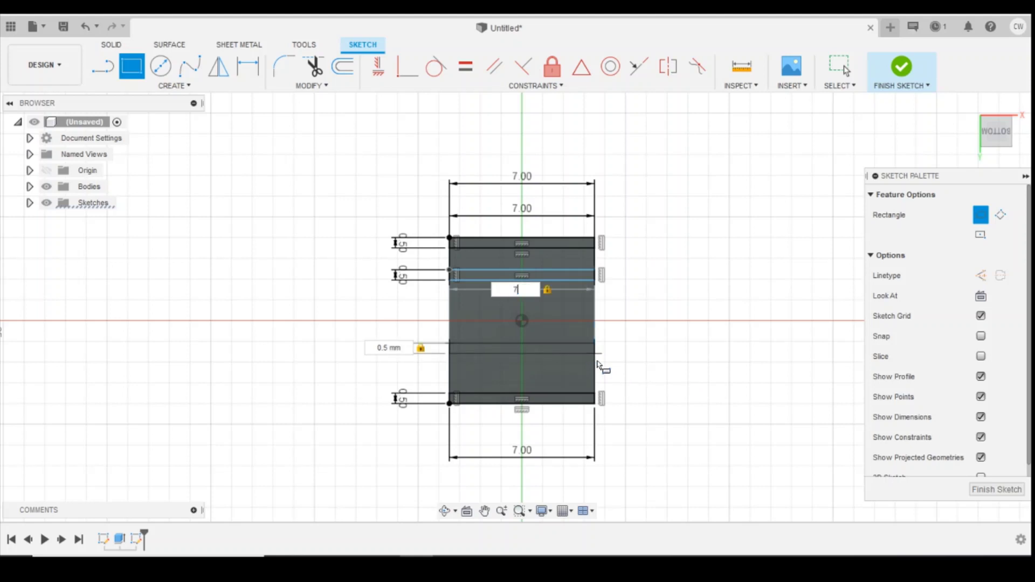
{"action": "key", "text": "Return"}
{"action": "key", "text": "Escape"}
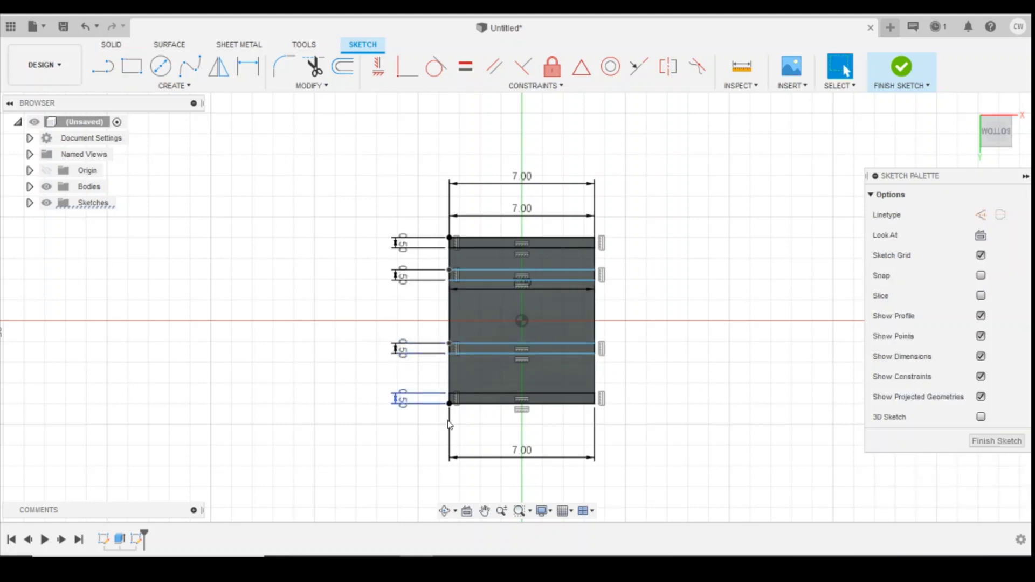
Step: Dimension the gap between the lower edge strip and the strip above it to 2 mm
{"action": "key", "text": "d"}
{"action": "left_click", "coordinate": [575, 354]}
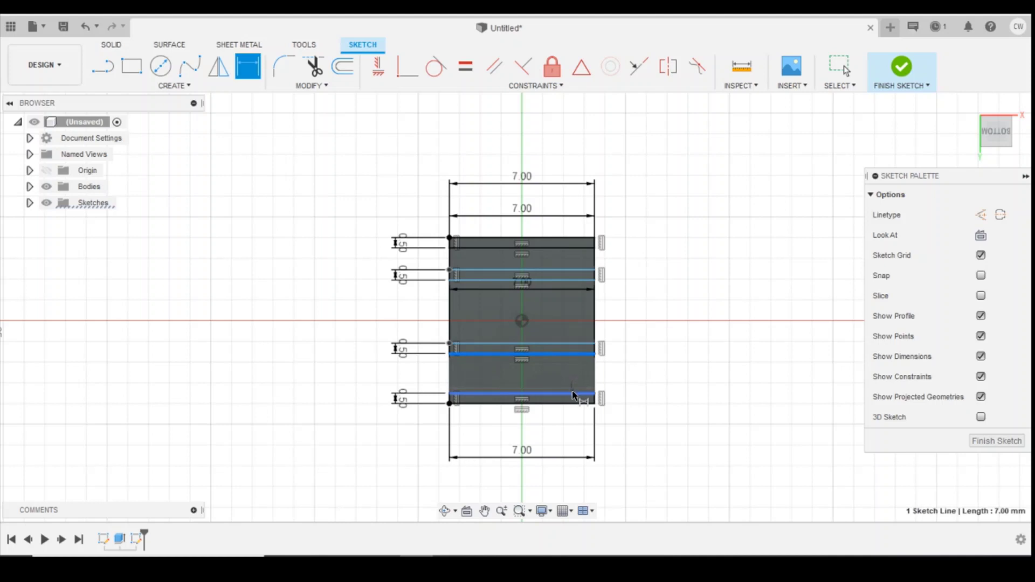
{"action": "left_click", "coordinate": [574, 394]}
{"action": "left_click", "coordinate": [684, 389]}
{"action": "type", "text": "2"}
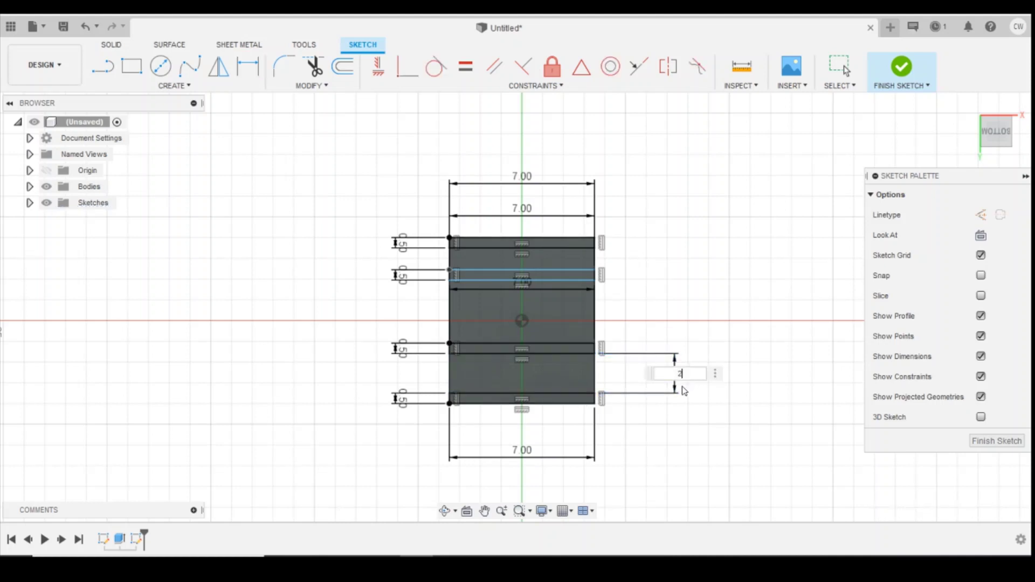
{"action": "key", "text": "Return"}
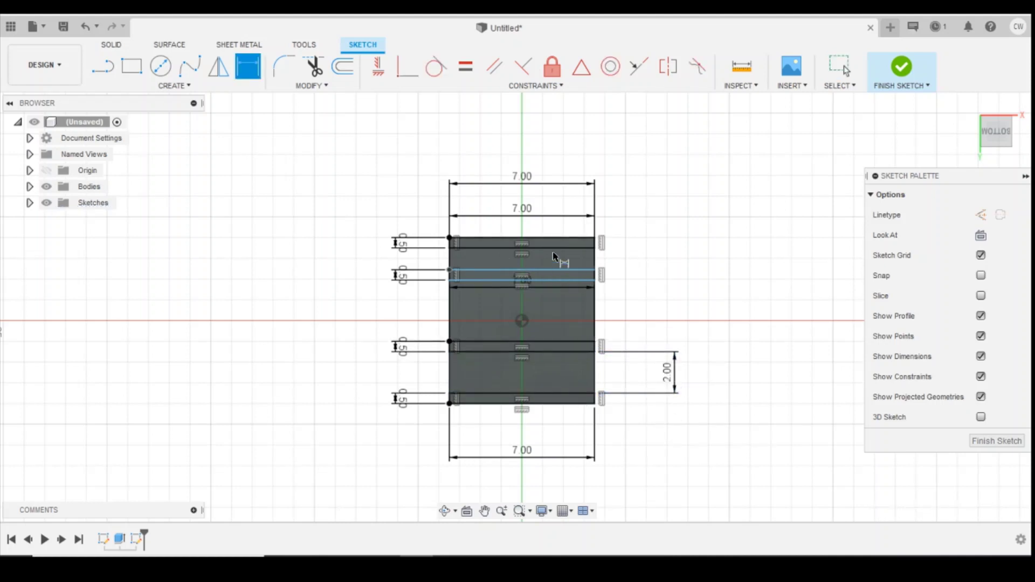
Step: Dimension the gap between the upper edge strip and the strip below it to 2 mm
{"action": "left_click", "coordinate": [555, 248]}
{"action": "left_click", "coordinate": [558, 269]}
{"action": "left_click", "coordinate": [673, 270]}
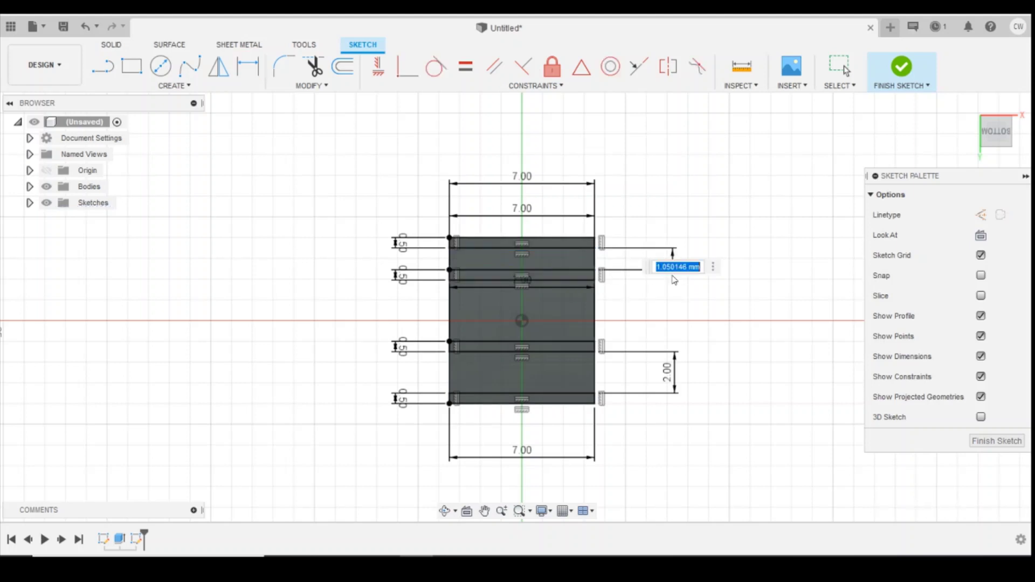
{"action": "type", "text": "2"}
{"action": "key", "text": "Return"}
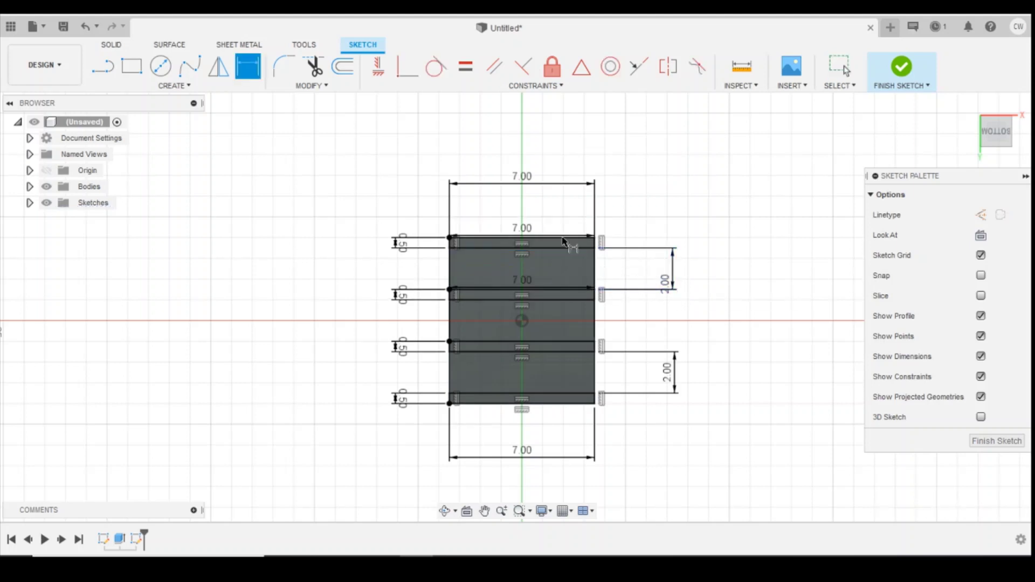
{"action": "scroll", "coordinate": [563, 241], "scroll_direction": "up", "scroll_amount": 3}
{"action": "key", "text": "Escape"}
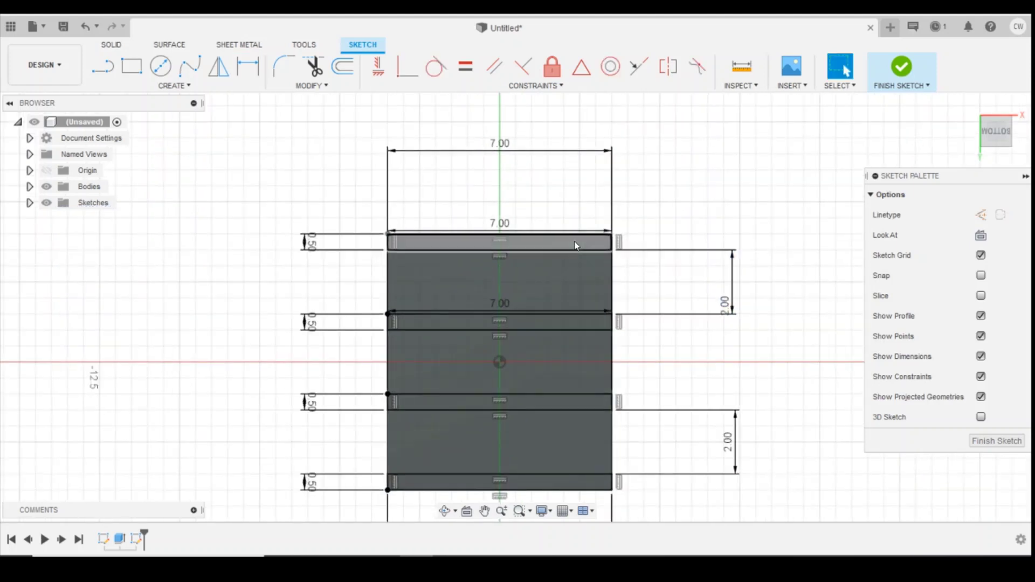
Step: Extrude the four strip profiles on the plate's underside by 0.5 mm
{"action": "left_click", "coordinate": [575, 241]}
{"action": "left_click", "coordinate": [575, 322], "text": "shift"}
{"action": "left_click", "coordinate": [576, 402], "text": "shift"}
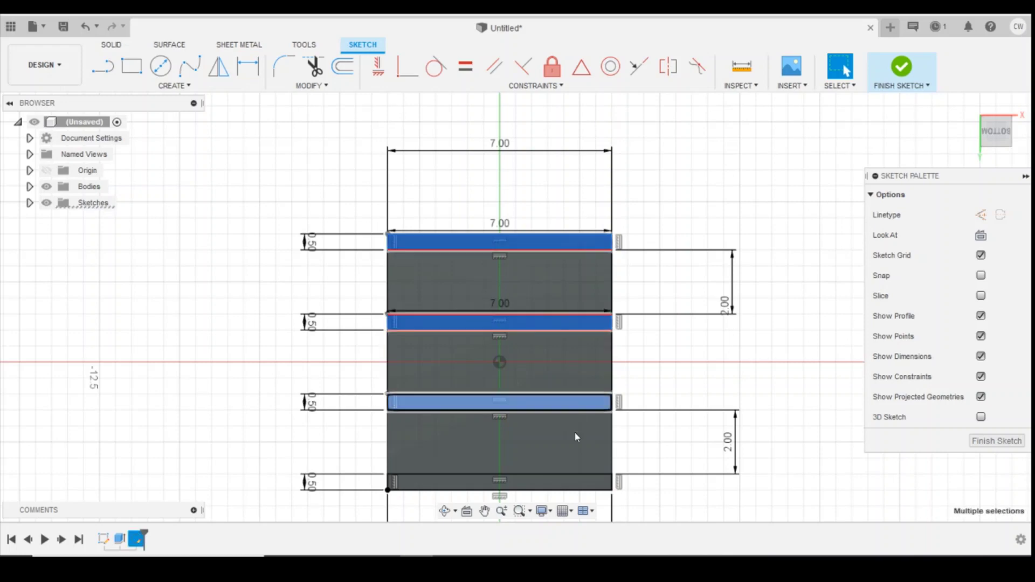
{"action": "left_click", "coordinate": [573, 481], "text": "shift"}
{"action": "right_click", "coordinate": [573, 483]}
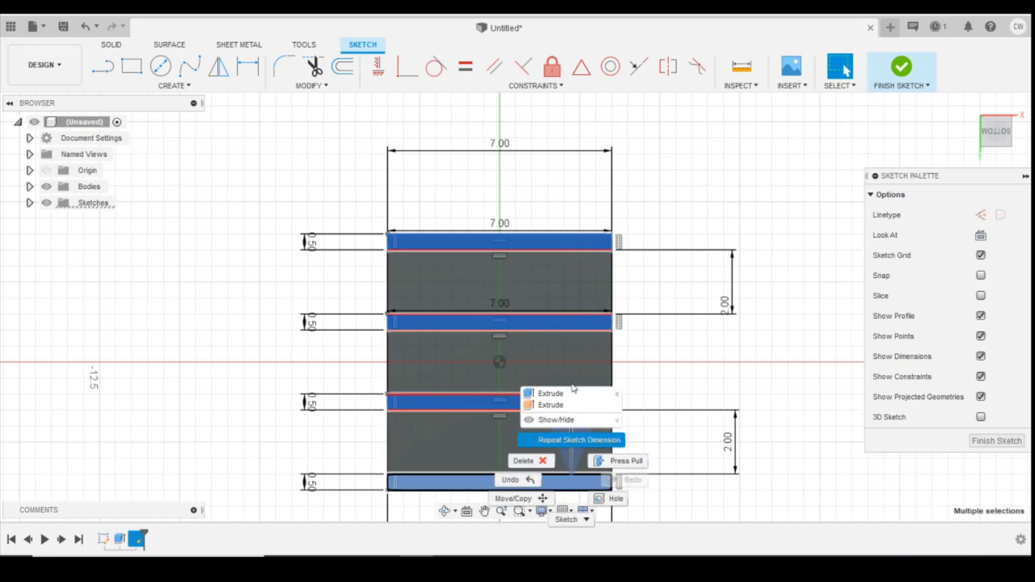
{"action": "left_click", "coordinate": [549, 393]}
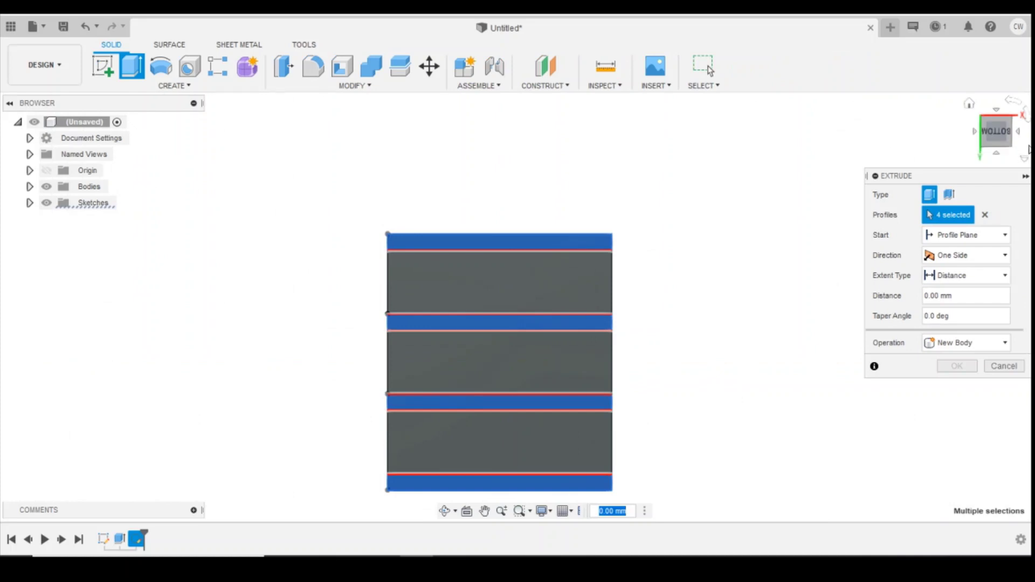
{"action": "type", "text": "0.5"}
{"action": "key", "text": "Return"}
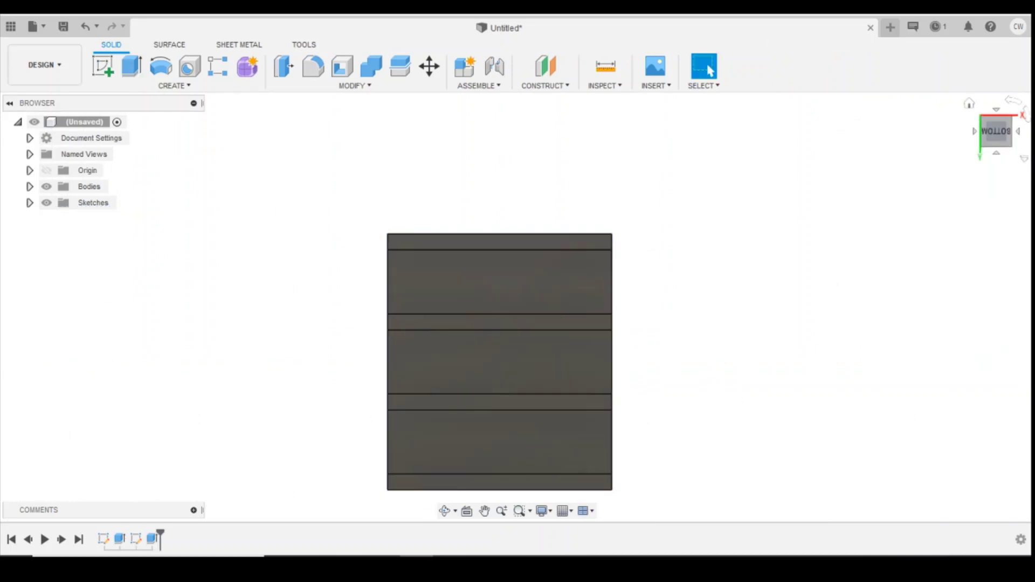
Step: Start a sketch on the underside of the edge rib and draw an 8 mm by 7 mm rectangle covering the whole plate outline
{"action": "left_click", "coordinate": [969, 102]}
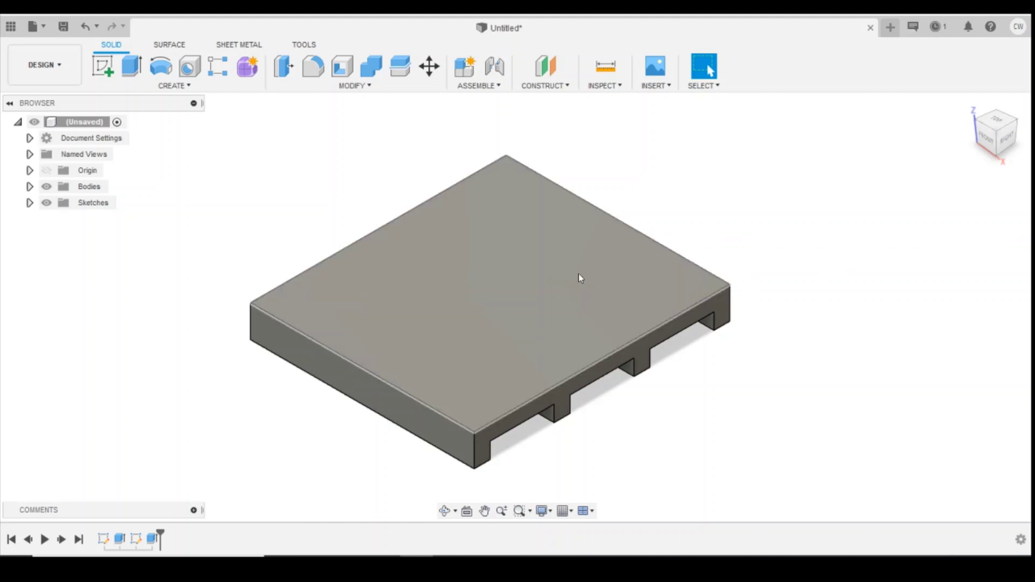
{"action": "left_click_drag", "start_coordinate": [1009, 145], "coordinate": [1001, 105]}
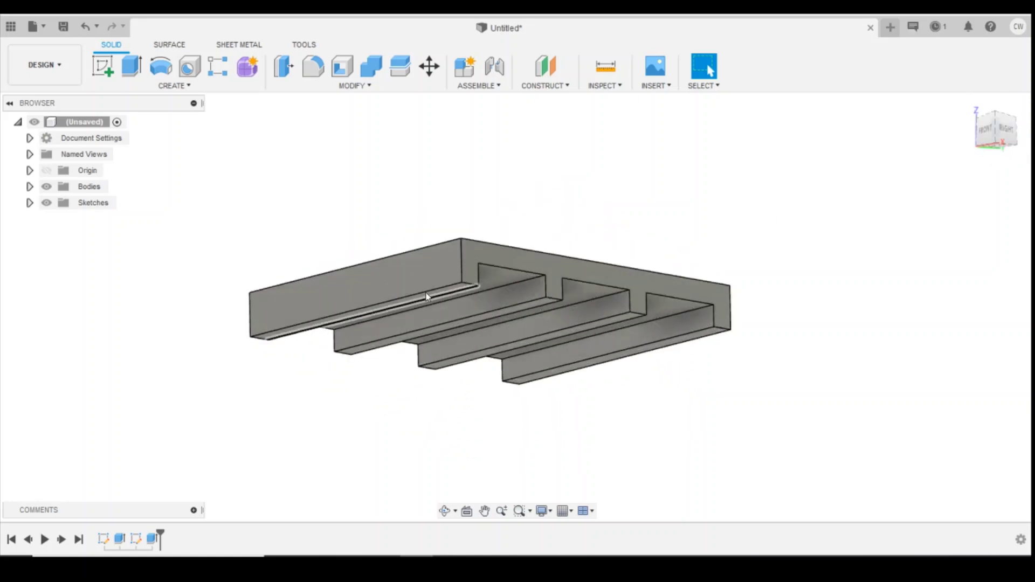
{"action": "left_click", "coordinate": [103, 69]}
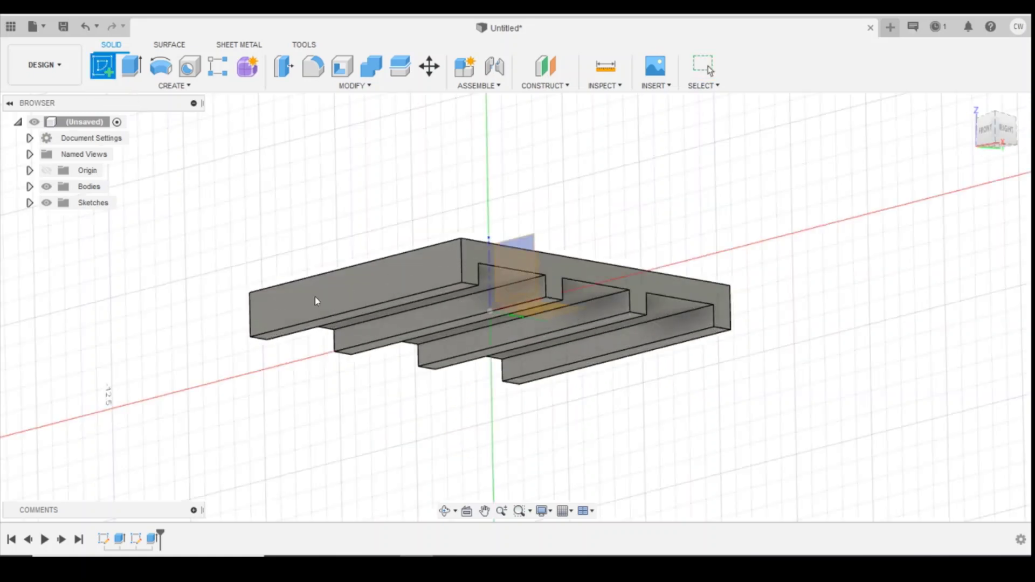
{"action": "left_click", "coordinate": [423, 299]}
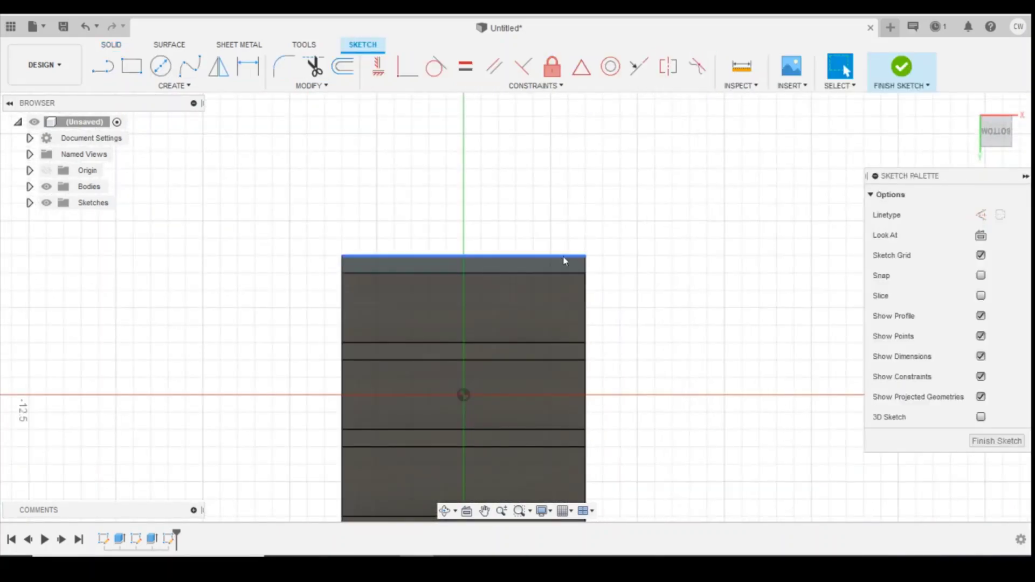
{"action": "left_click", "coordinate": [132, 67]}
{"action": "left_click", "coordinate": [134, 69]}
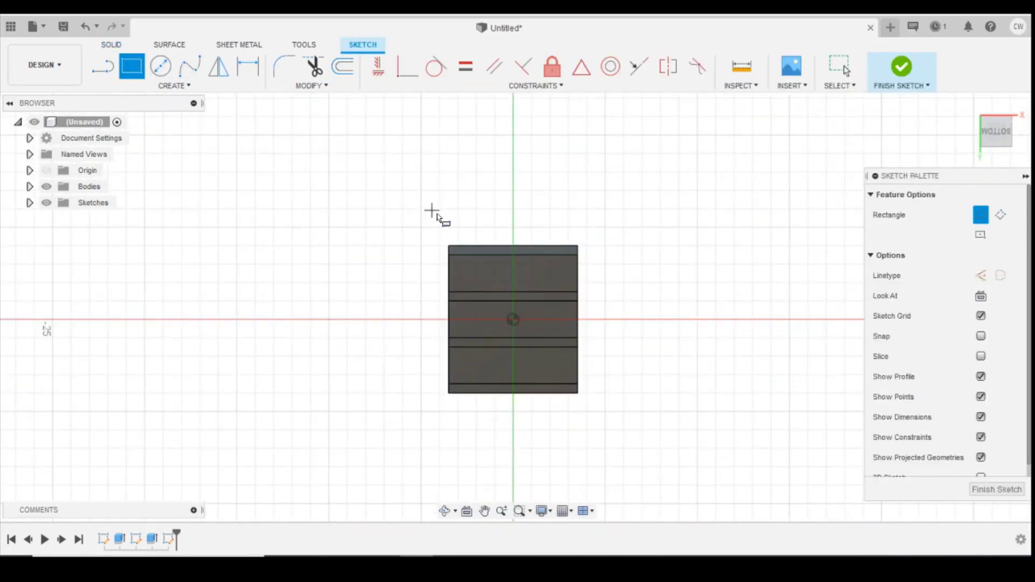
{"action": "left_click", "coordinate": [453, 248]}
{"action": "scroll", "coordinate": [575, 395], "scroll_direction": "up", "scroll_amount": 6}
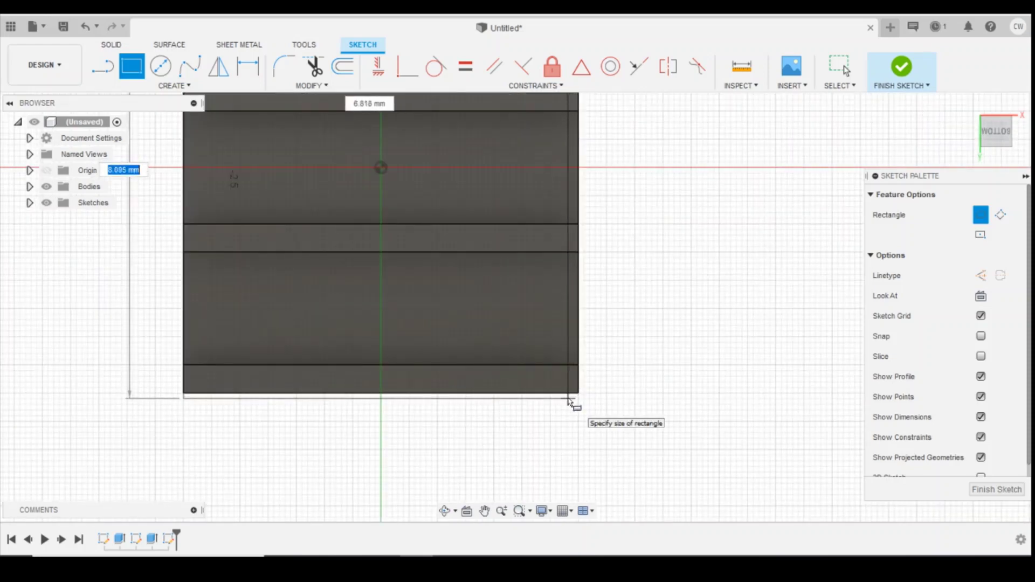
{"action": "type", "text": "8"}
{"action": "key", "text": "Tab"}
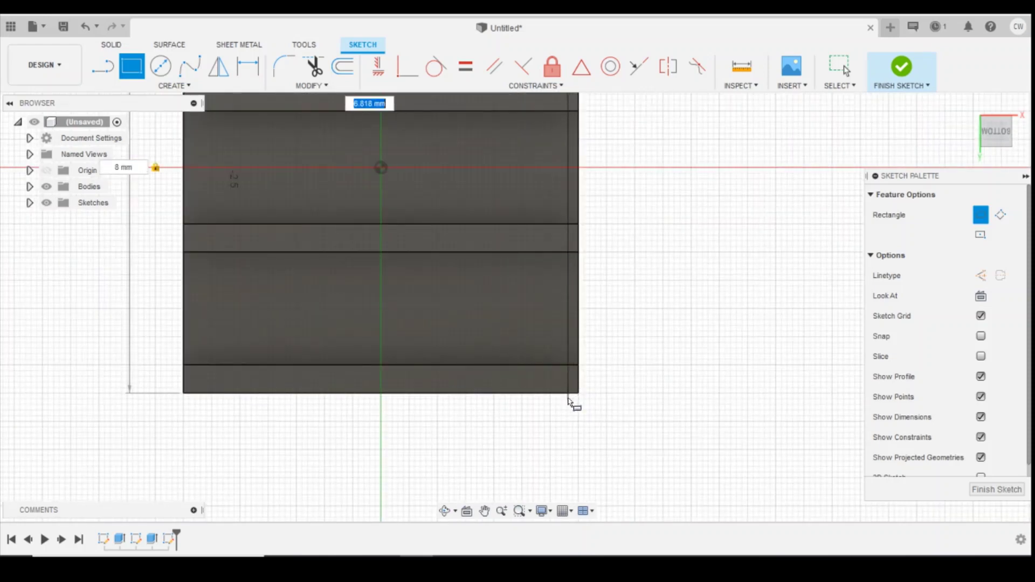
{"action": "type", "text": "7"}
{"action": "key", "text": "Return"}
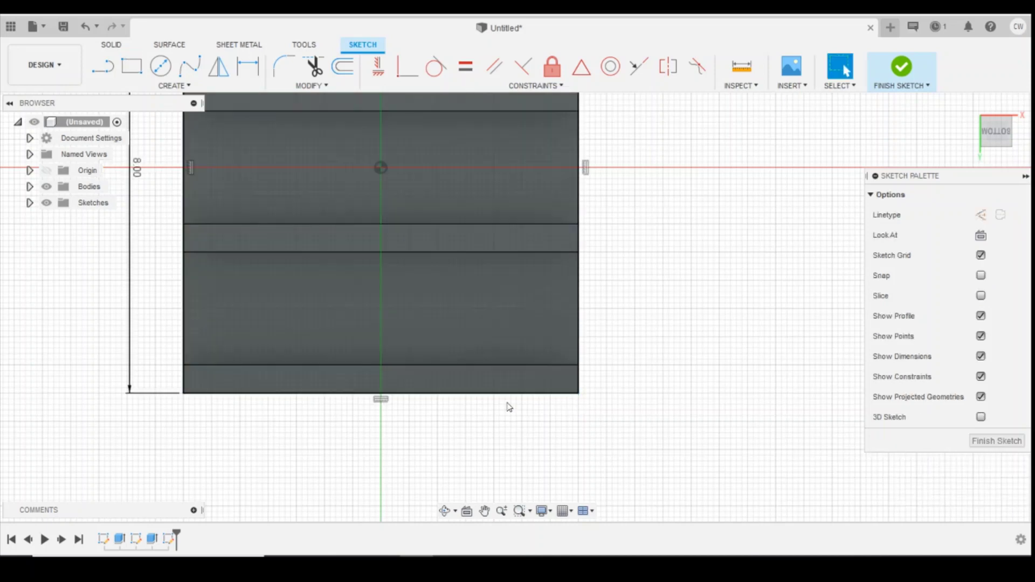
Step: Extrude both profiles of the full-plate rectangle to close off the underside of the ribs
{"action": "scroll", "coordinate": [534, 344], "scroll_direction": "down", "scroll_amount": 5}
{"action": "left_click", "coordinate": [536, 216]}
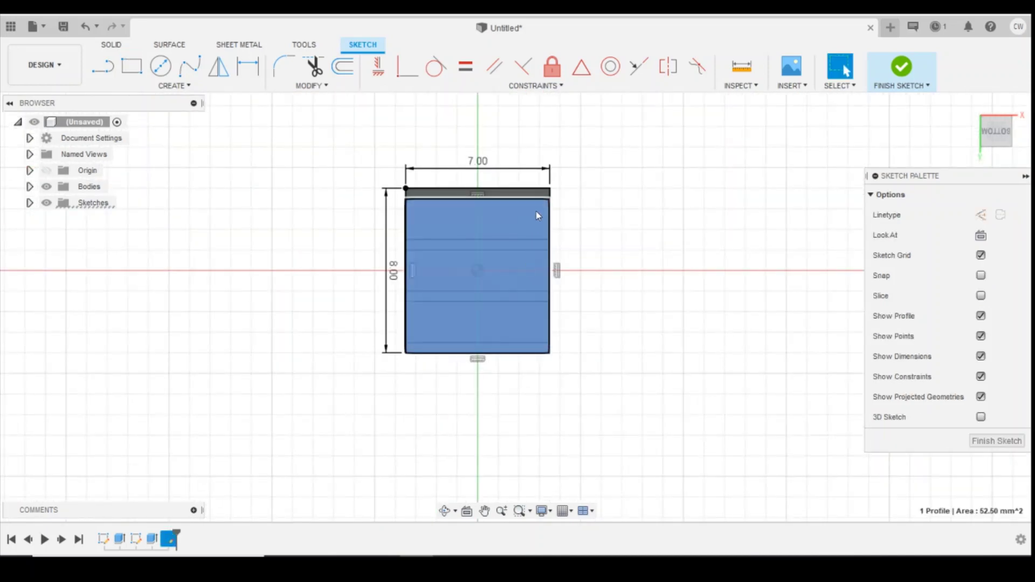
{"action": "left_click", "coordinate": [533, 194], "text": "shift"}
{"action": "right_click", "coordinate": [528, 227]}
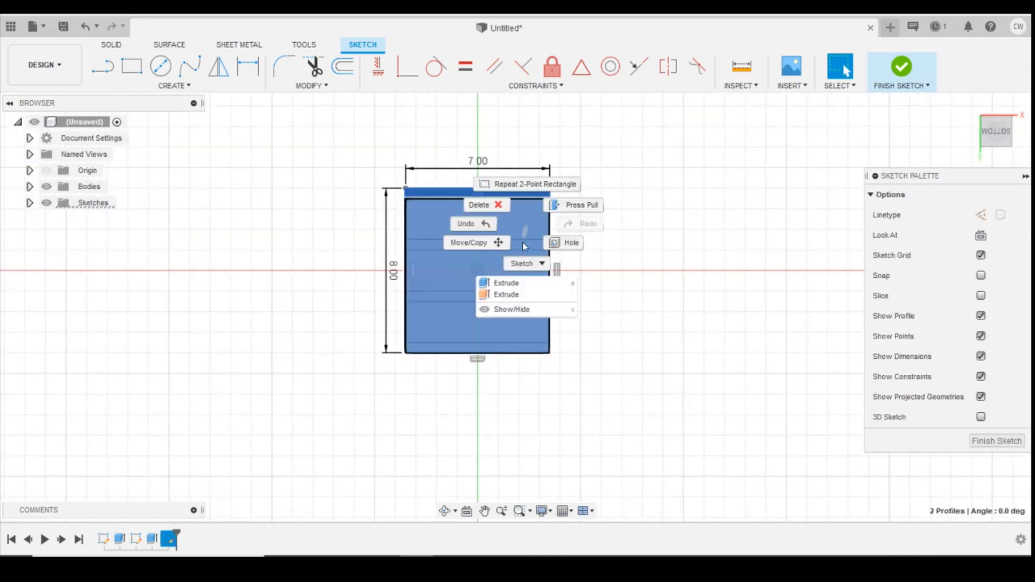
{"action": "left_click", "coordinate": [517, 285]}
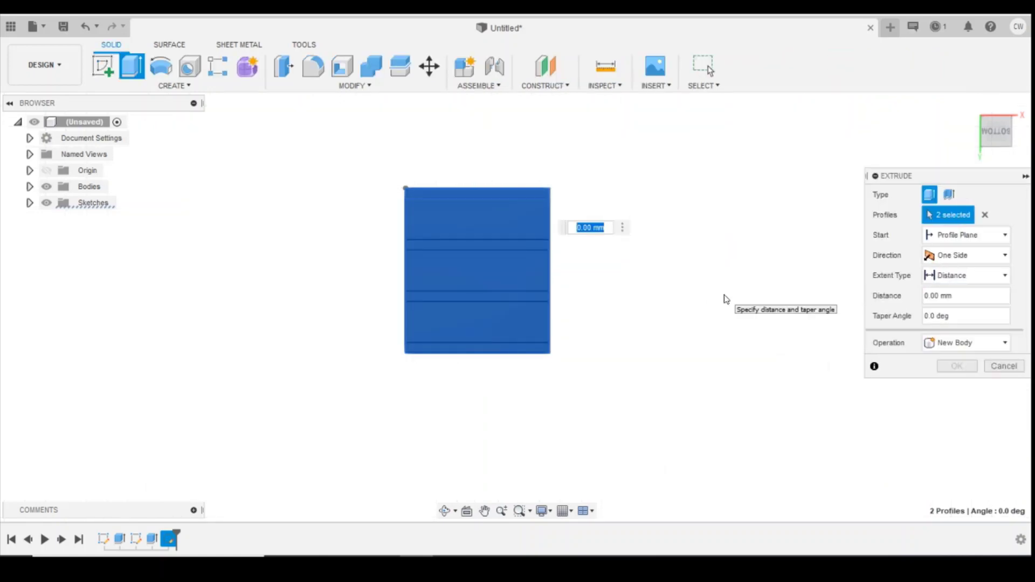
{"action": "key", "text": "Return"}
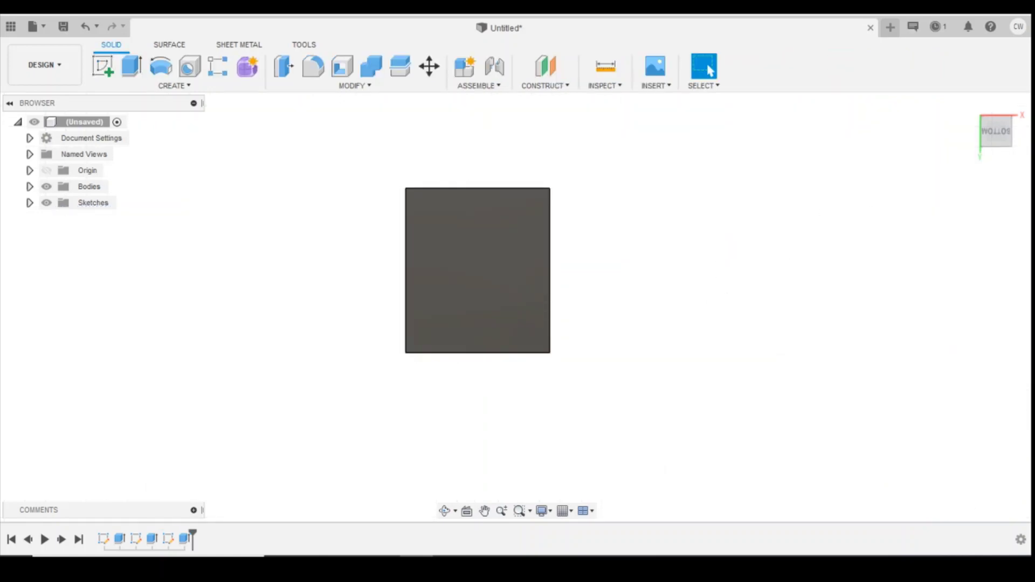
Step: Extrude the floor faces of the three side slots by 0.4 mm
{"action": "left_click", "coordinate": [969, 103]}
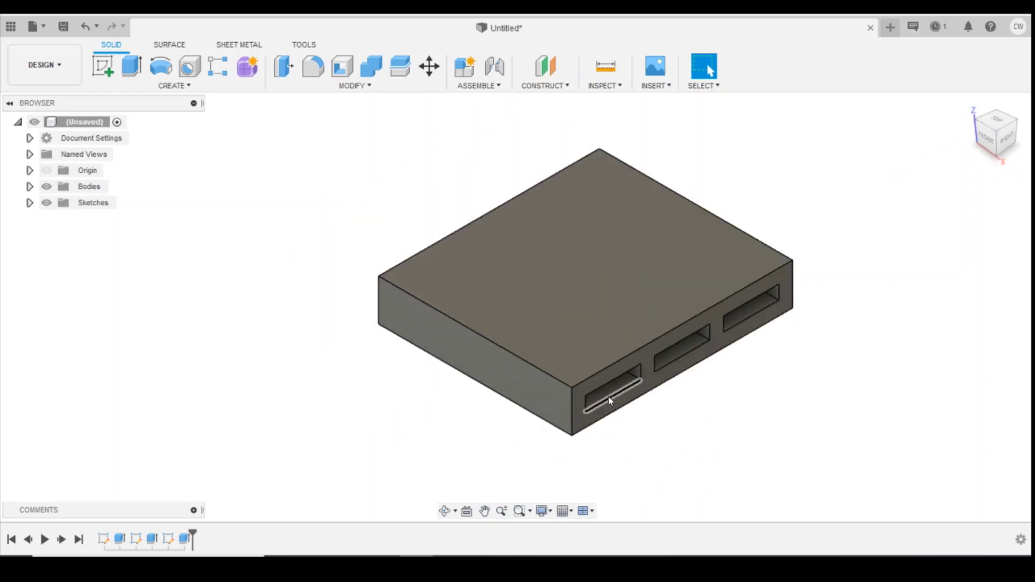
{"action": "left_click", "coordinate": [619, 388]}
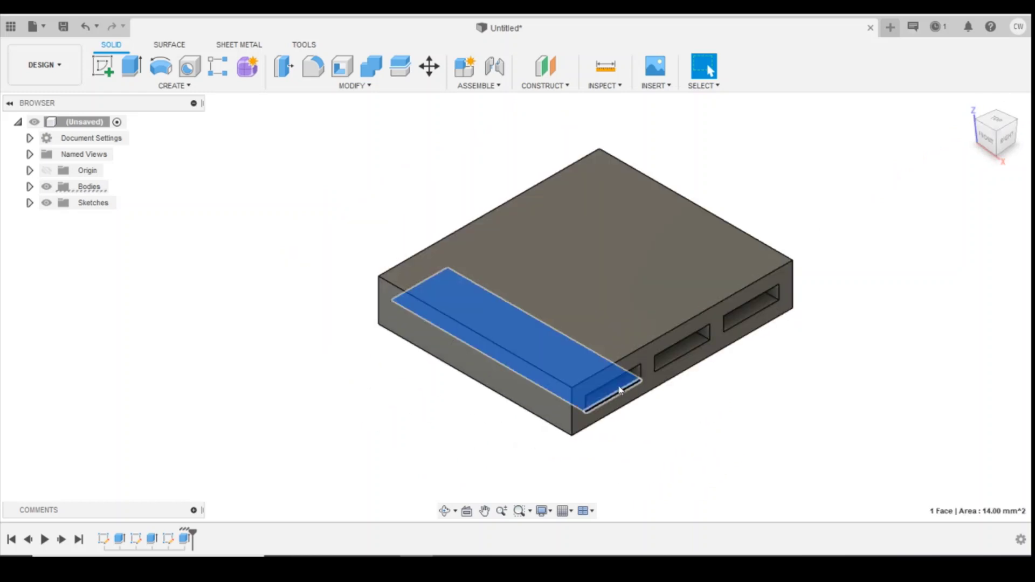
{"action": "left_click", "coordinate": [677, 352], "text": "ctrl"}
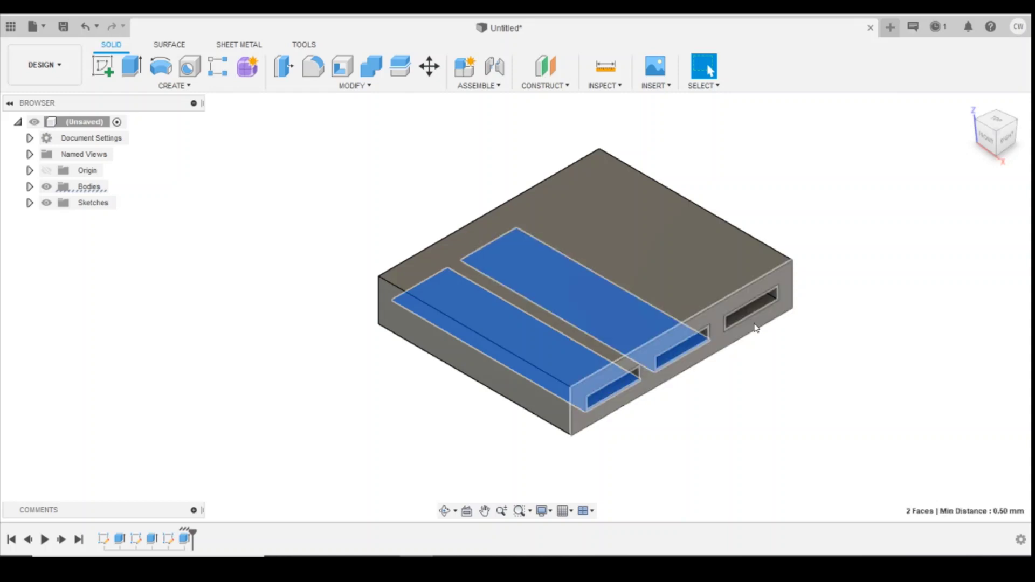
{"action": "left_click", "coordinate": [751, 308], "text": "ctrl"}
{"action": "right_click", "coordinate": [753, 312]}
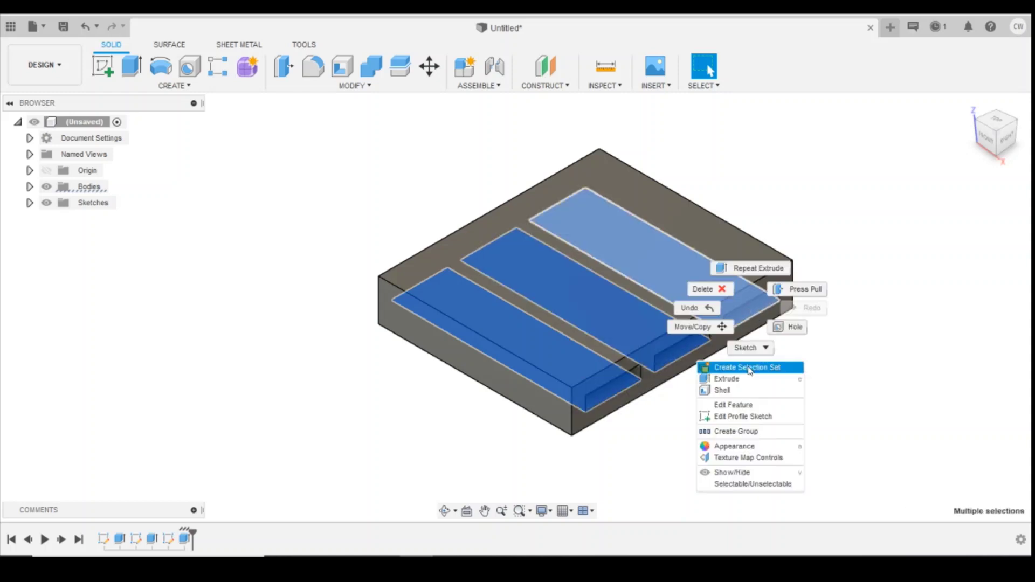
{"action": "left_click", "coordinate": [749, 378]}
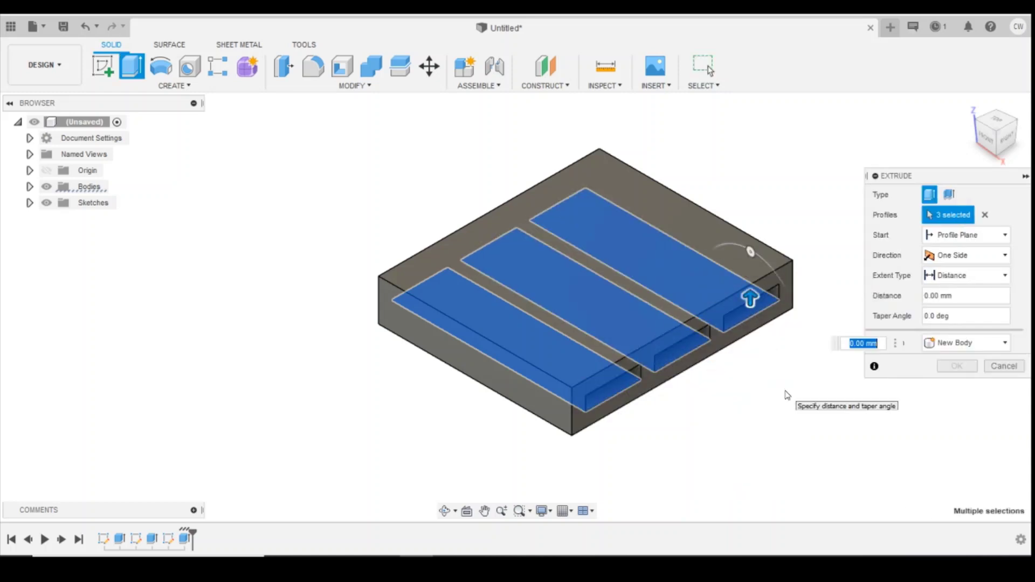
{"action": "type", "text": "0.8"}
{"action": "key", "text": "Return"}
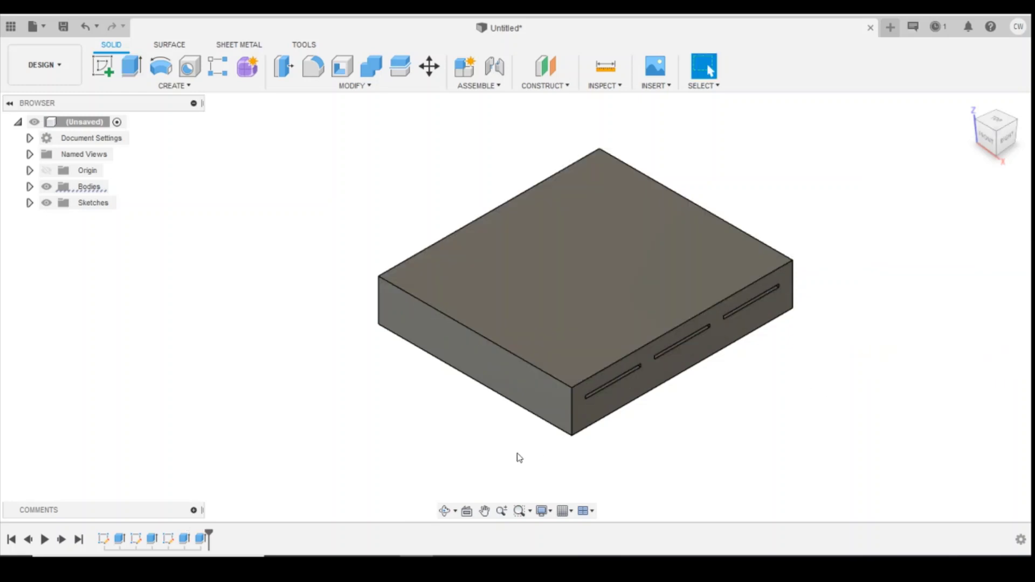
Step: Edit the latest slot-floor extrusion and set its distance to -0.4 mm
{"action": "right_click", "coordinate": [201, 538]}
{"action": "left_click", "coordinate": [236, 462]}
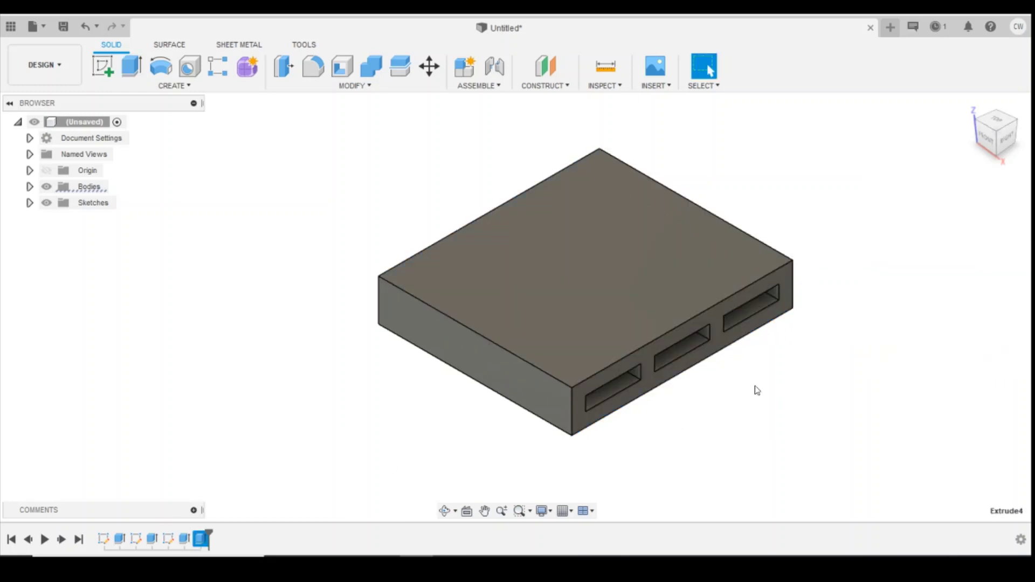
{"action": "left_click", "coordinate": [756, 281]}
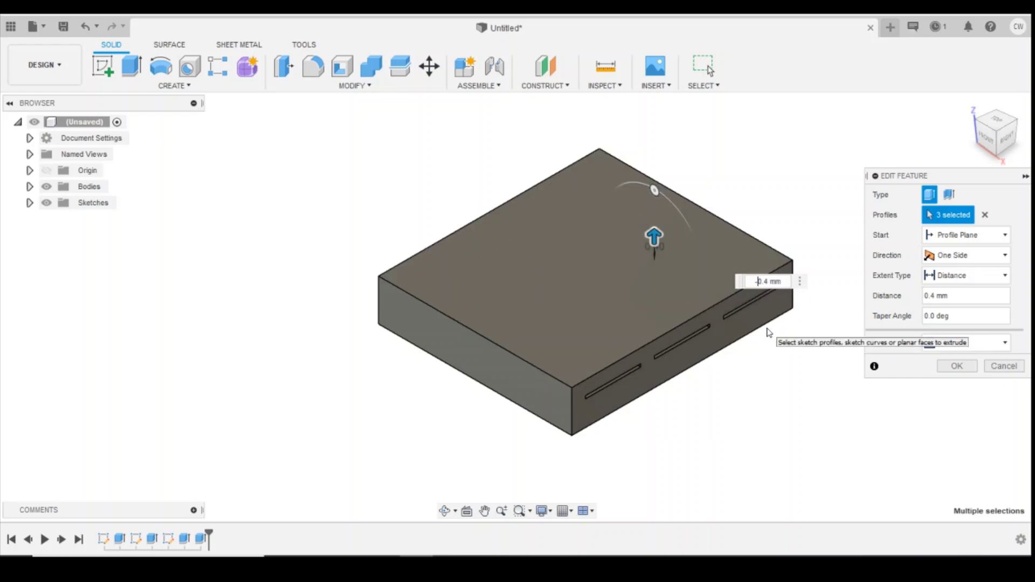
{"action": "type", "text": "-"}
{"action": "key", "text": "Return"}
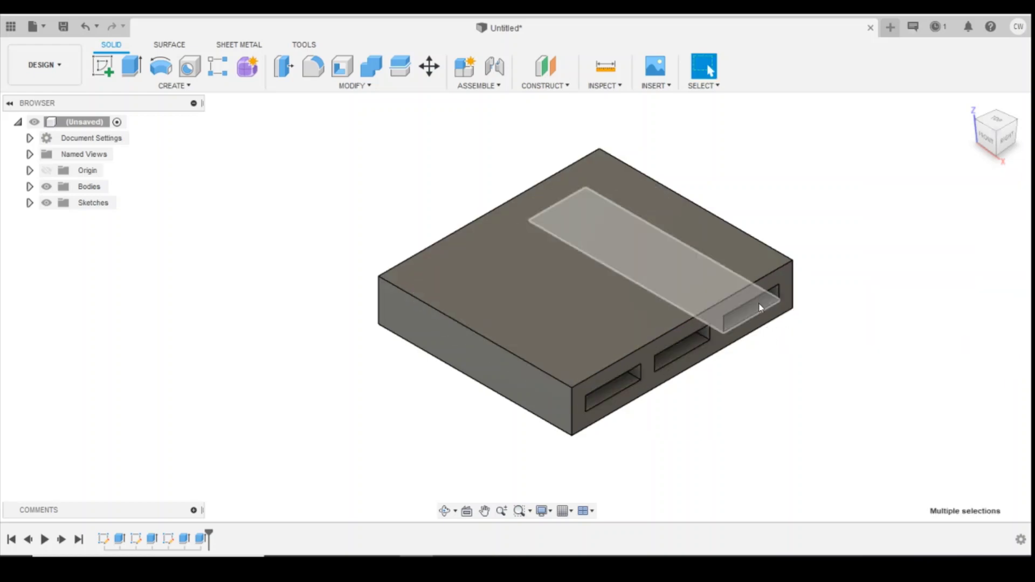
Step: Extrude the floor faces of the three side slots by -0.1 mm
{"action": "left_click", "coordinate": [760, 308]}
{"action": "left_click", "coordinate": [684, 344], "text": "shift"}
{"action": "left_click", "coordinate": [623, 382], "text": "shift"}
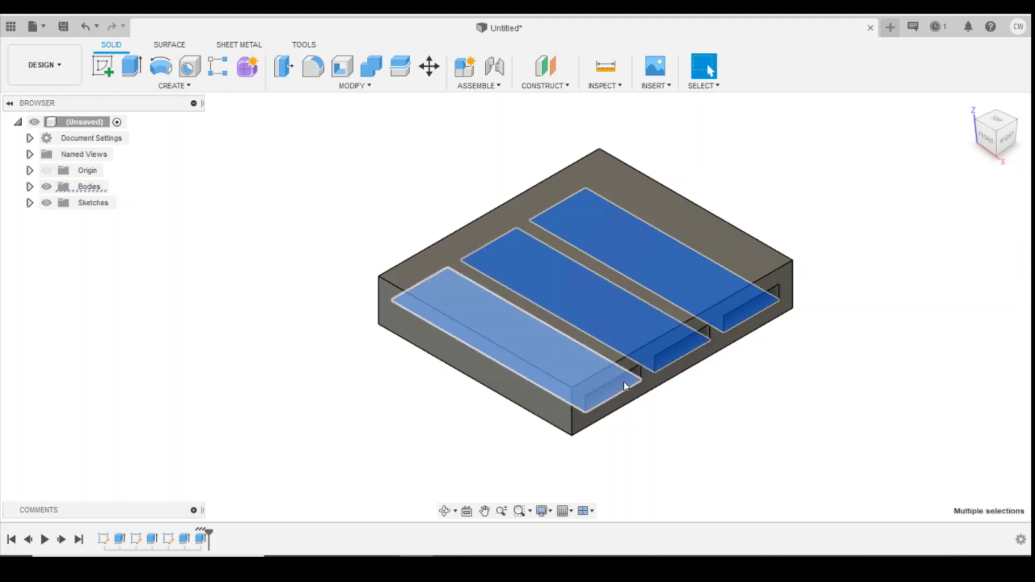
{"action": "right_click", "coordinate": [623, 382]}
{"action": "left_click", "coordinate": [599, 215]}
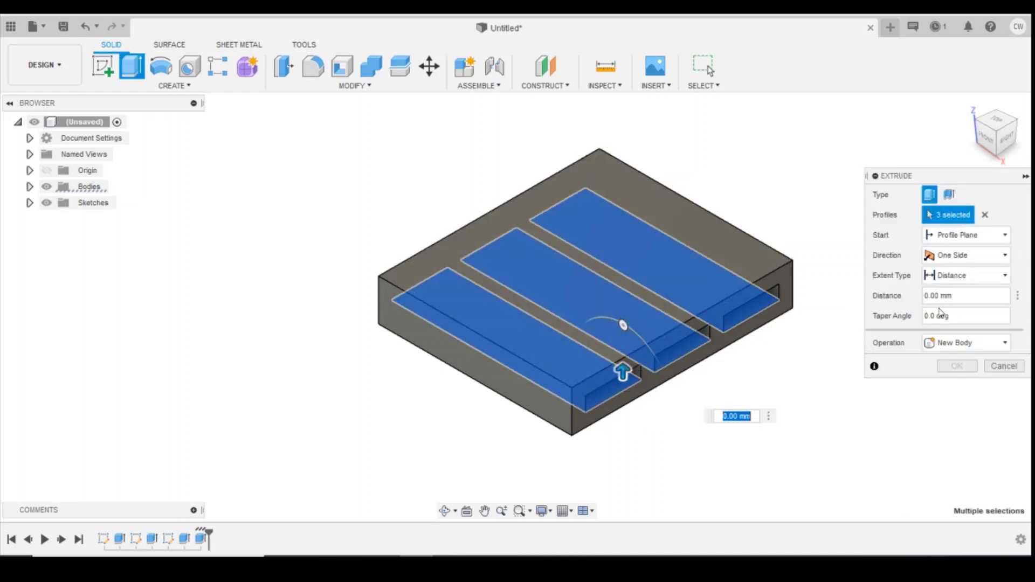
{"action": "type", "text": "-0.1"}
{"action": "key", "text": "Return"}
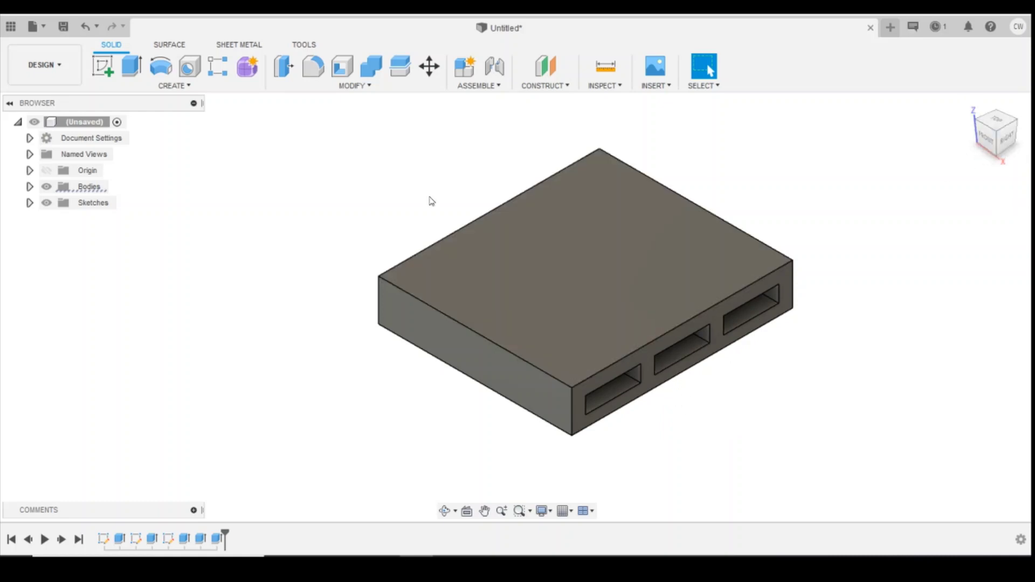
Step: Start a sketch on the block's top face and draw a rectangle over its upper-left corner, about 2.54 mm wide and 3.3 mm high
{"action": "left_click", "coordinate": [102, 69]}
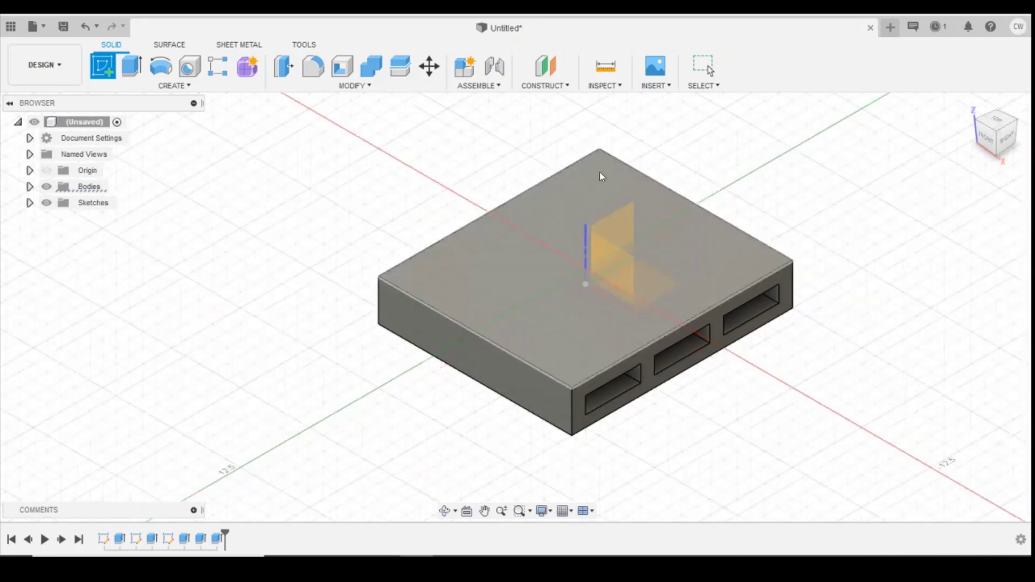
{"action": "left_click", "coordinate": [584, 214]}
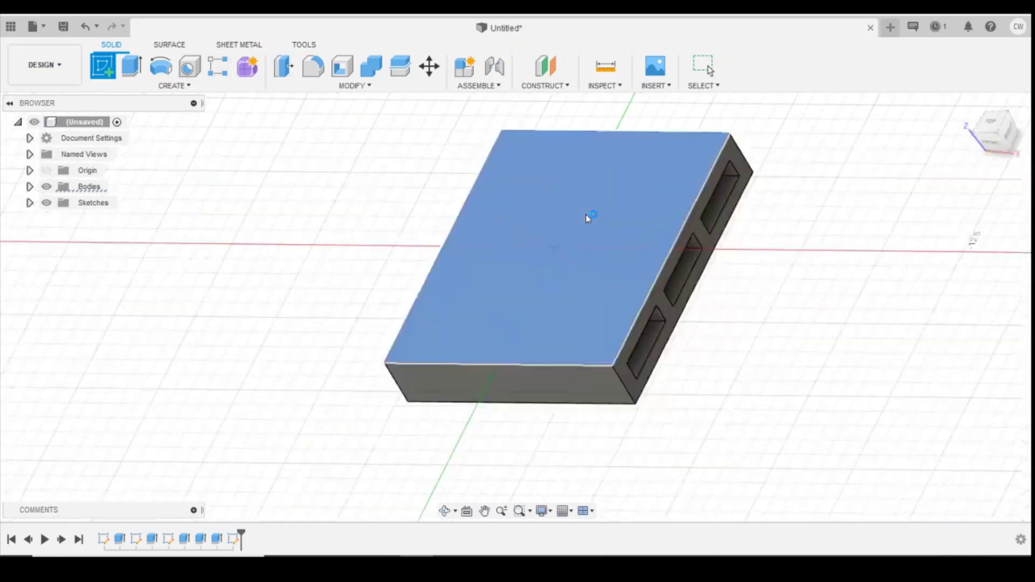
{"action": "left_click", "coordinate": [132, 65]}
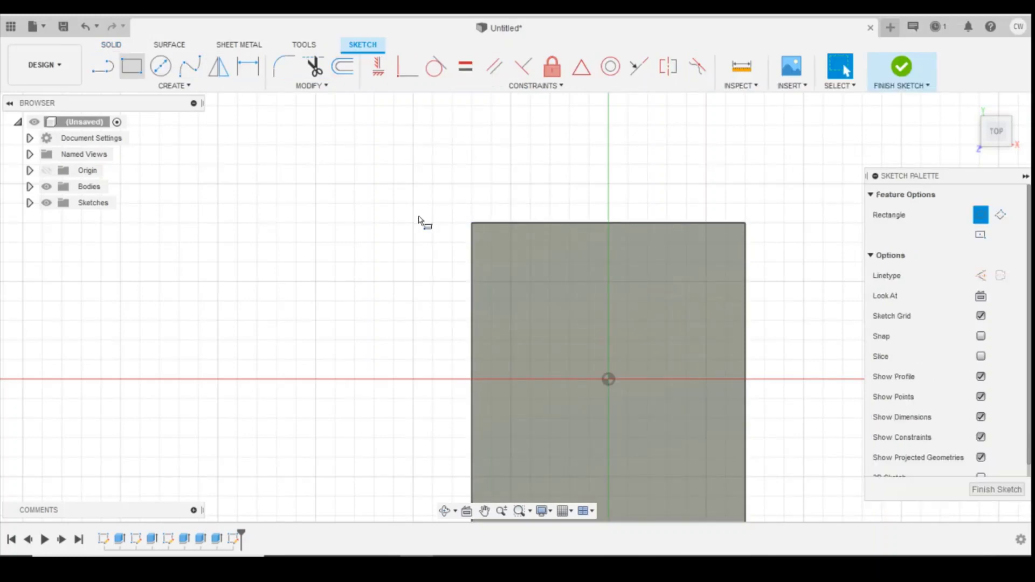
{"action": "scroll", "coordinate": [470, 215], "scroll_direction": "up", "scroll_amount": 3}
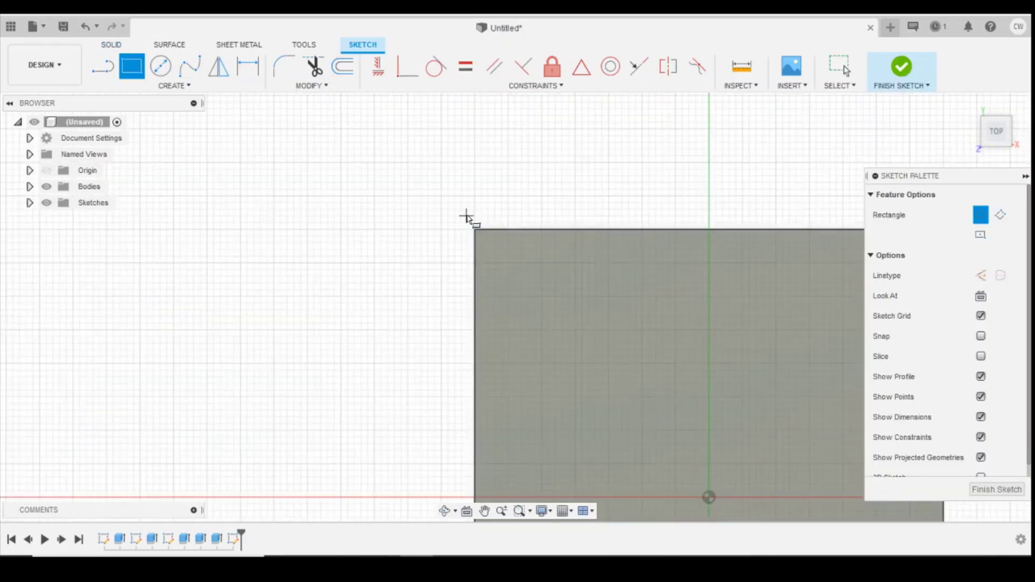
{"action": "left_click", "coordinate": [468, 219]}
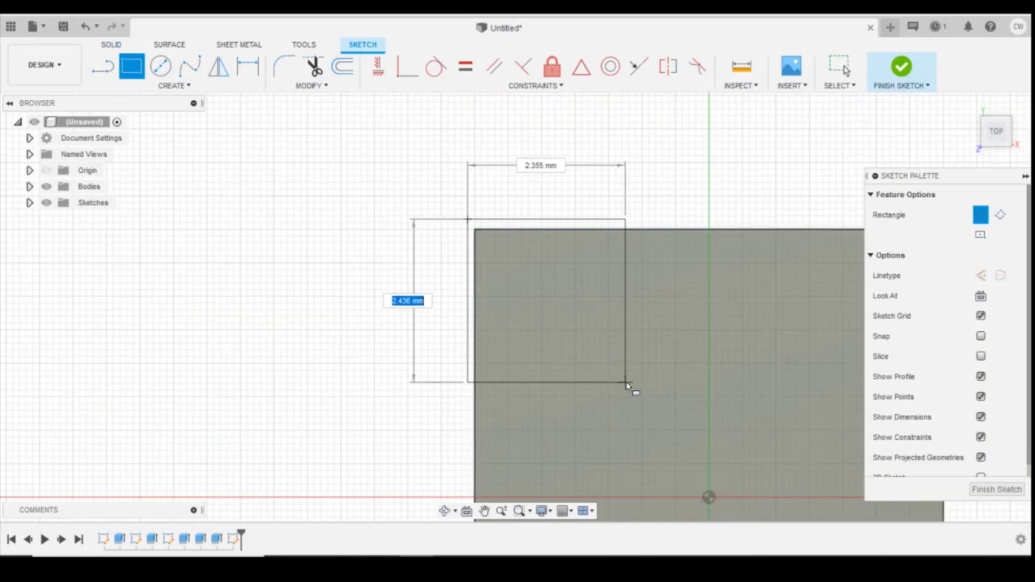
{"action": "scroll", "coordinate": [629, 383], "scroll_direction": "down", "scroll_amount": 2}
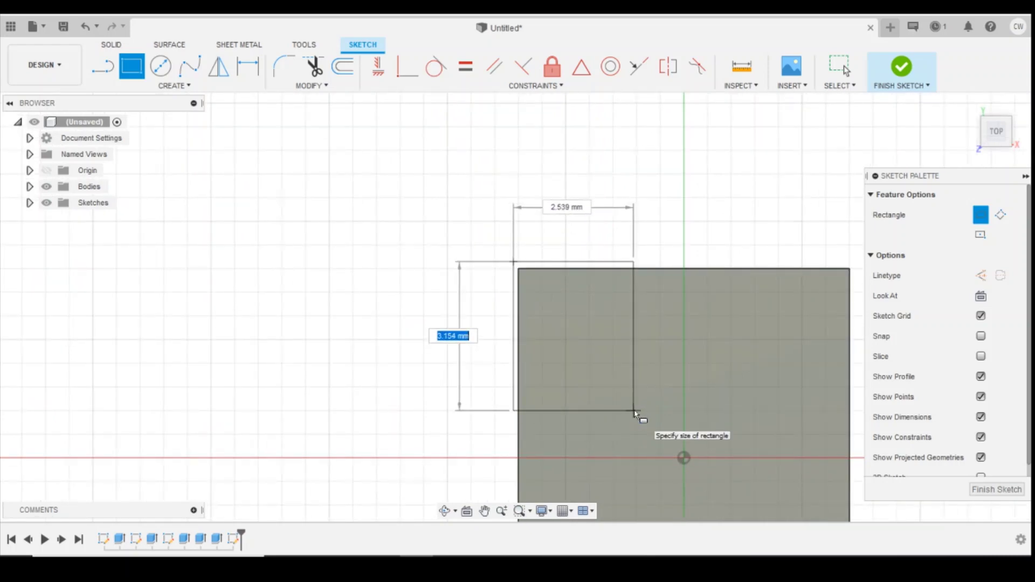
{"action": "type", "text": "3"}
{"action": "key", "text": "Tab"}
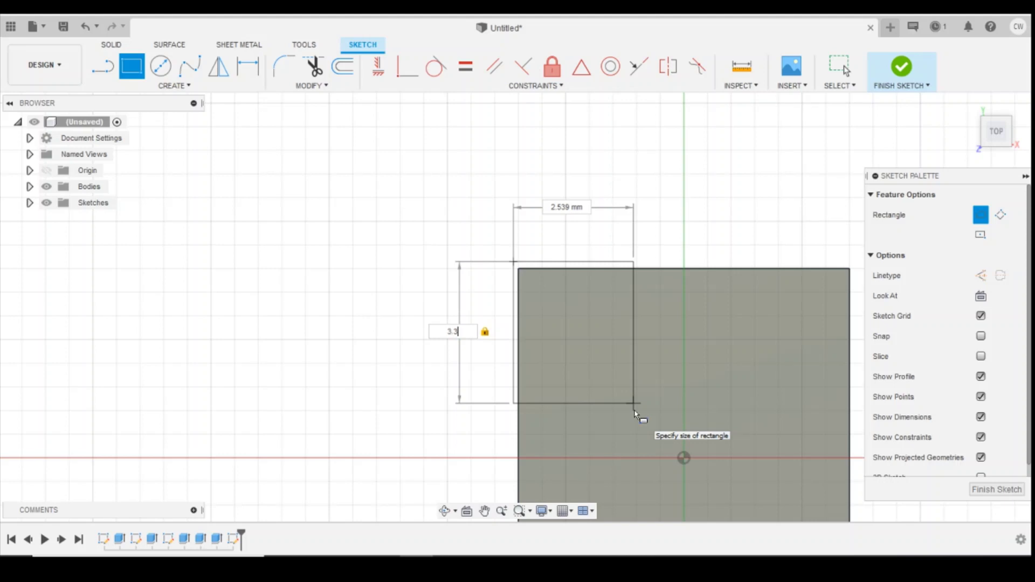
{"action": "key", "text": "Return"}
{"action": "key", "text": "Escape"}
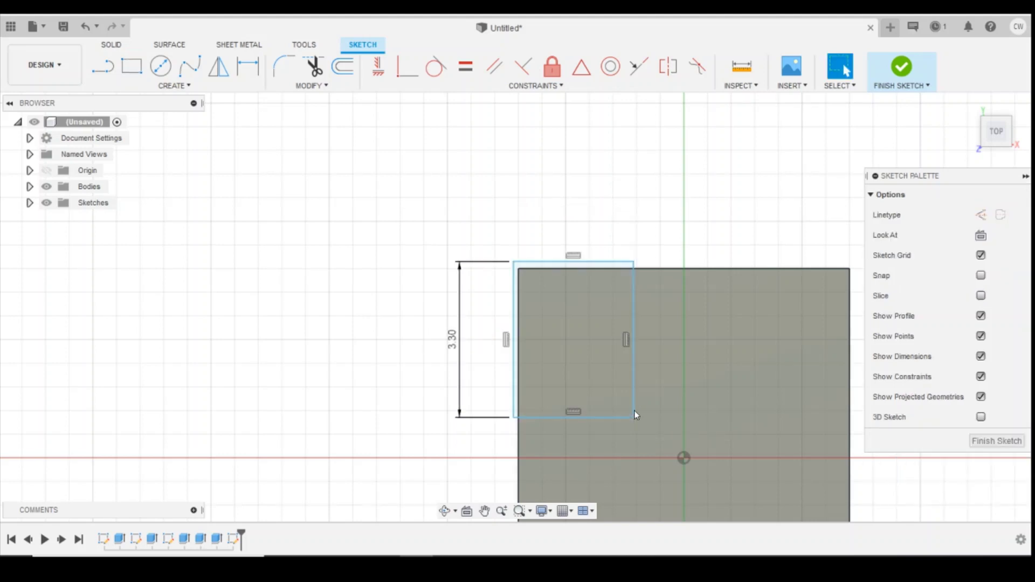
Step: Set the corner rectangle's height to 3.6 mm and dimension its width to 2 mm
{"action": "double_click", "coordinate": [452, 340]}
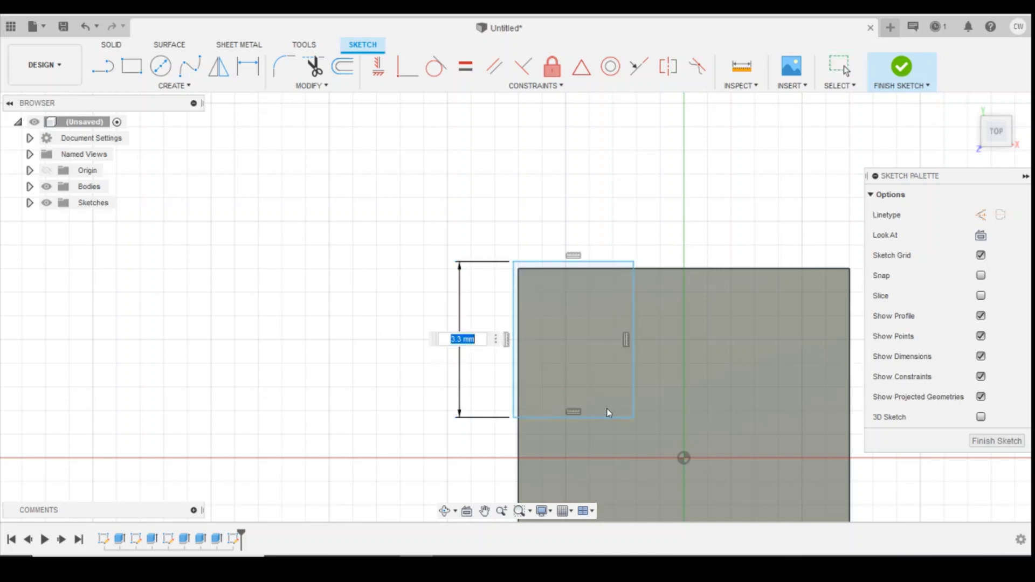
{"action": "key", "text": "BackSpace"}
{"action": "type", "text": "3.6"}
{"action": "key", "text": "Return"}
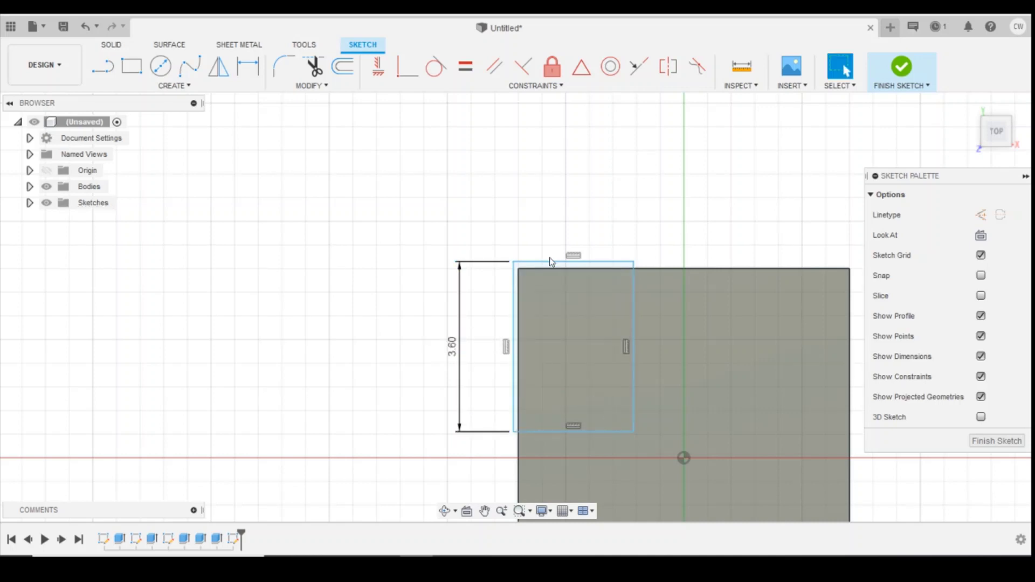
{"action": "key", "text": "d"}
{"action": "left_click", "coordinate": [596, 263]}
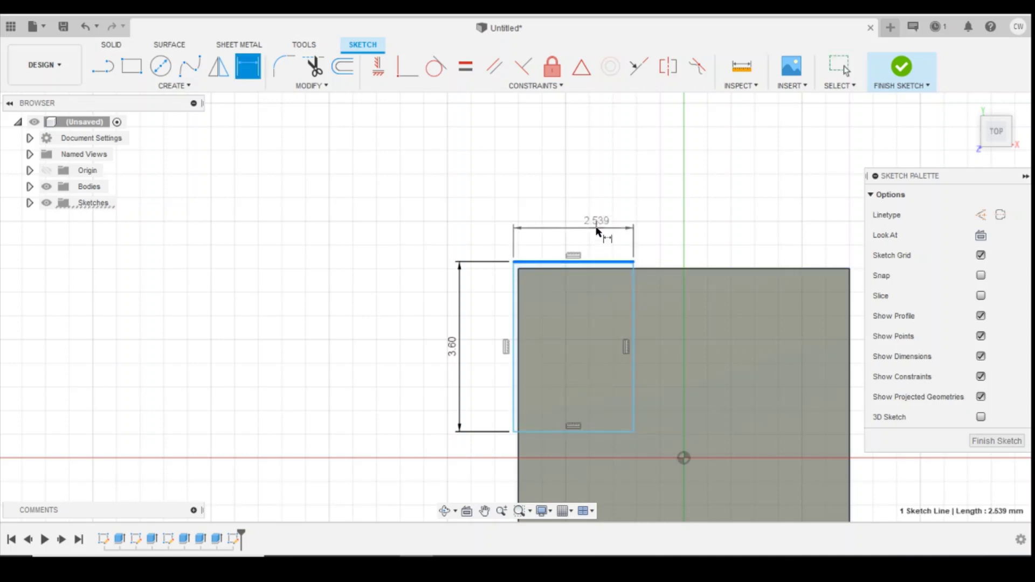
{"action": "left_click", "coordinate": [666, 260]}
{"action": "type", "text": "2"}
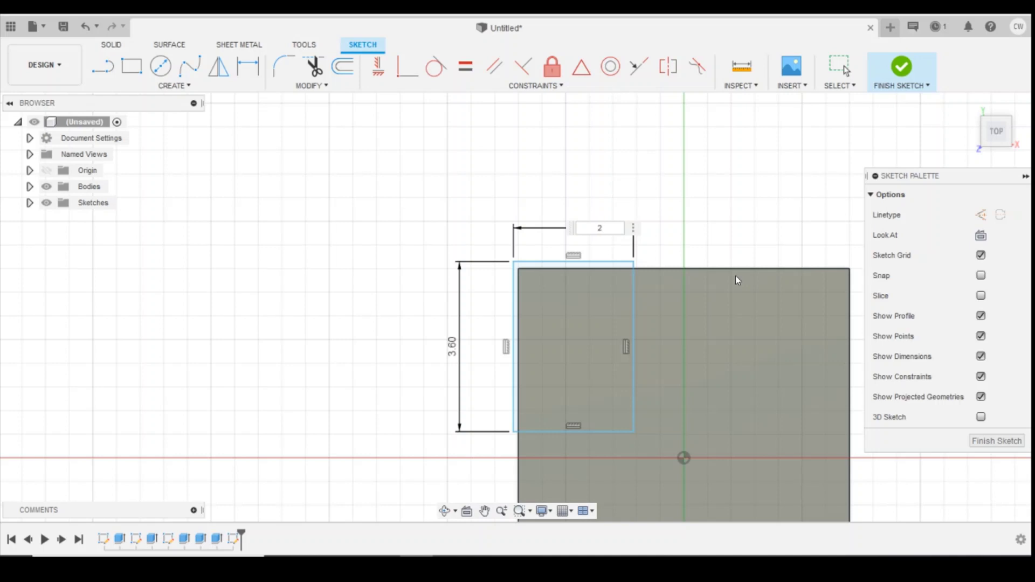
{"action": "key", "text": "Return"}
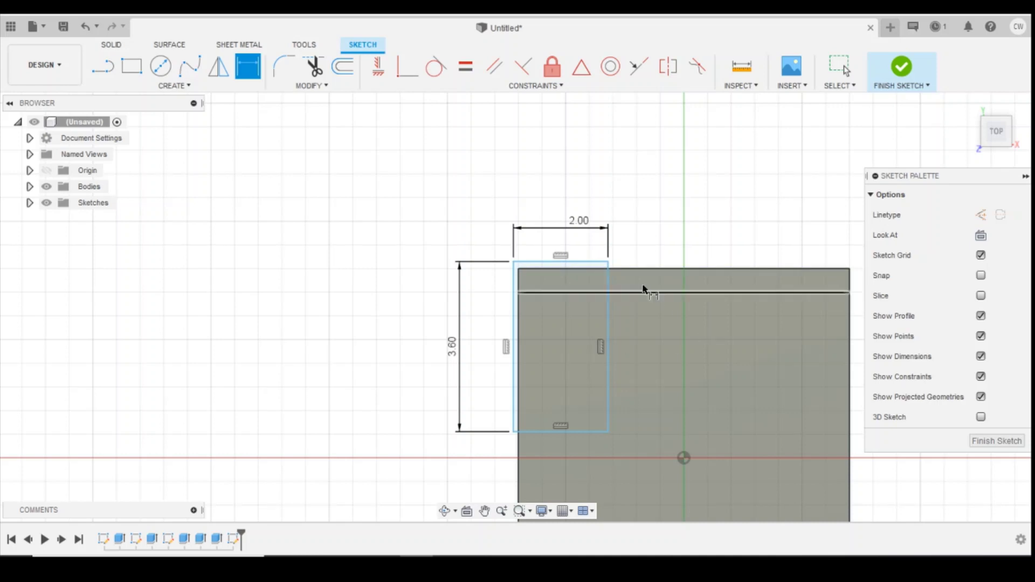
Step: Dimension the rectangle to overhang the block's upper and left edges by 0.2 mm each
{"action": "left_click", "coordinate": [586, 264]}
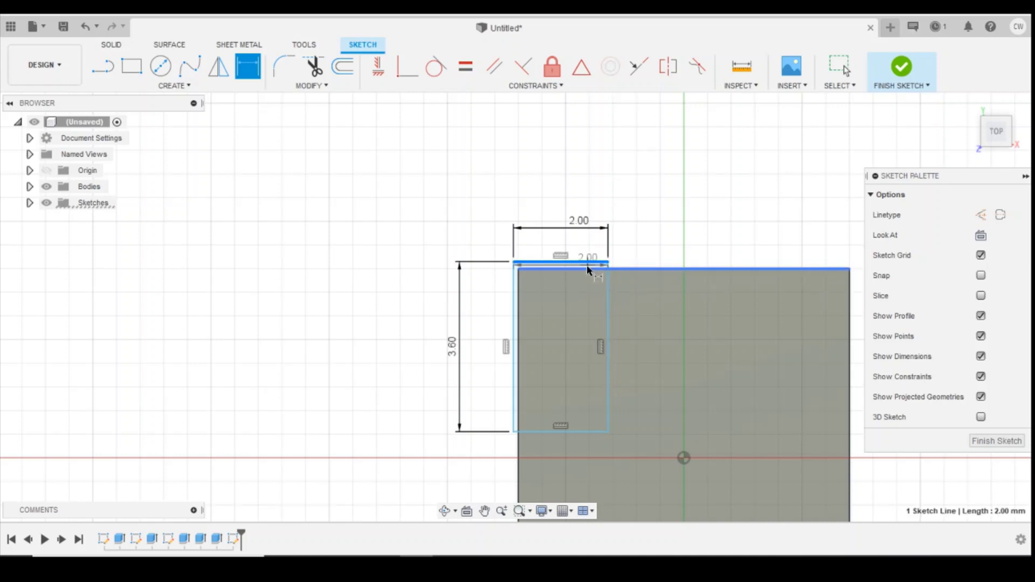
{"action": "left_click", "coordinate": [653, 267]}
{"action": "left_click", "coordinate": [766, 276]}
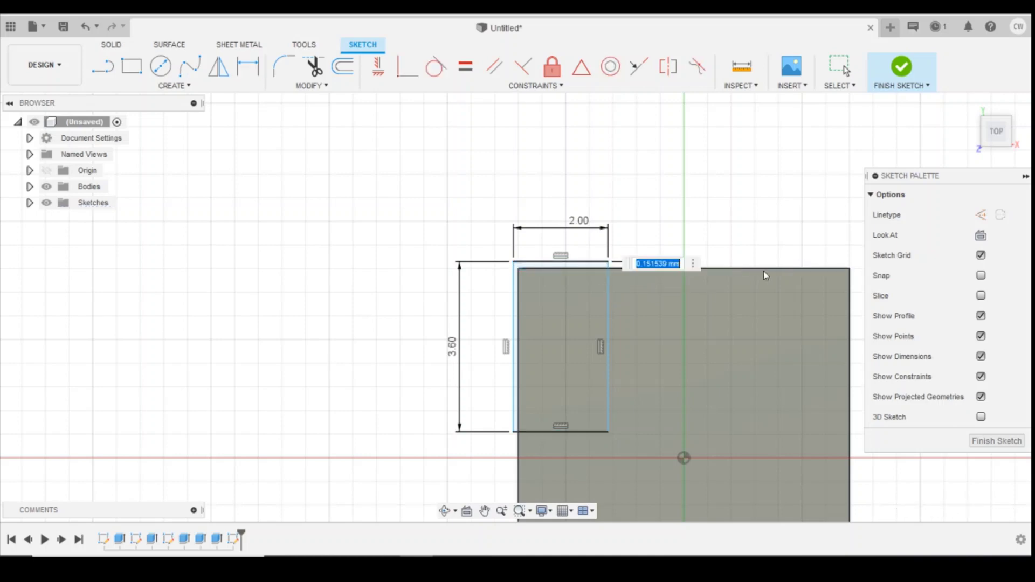
{"action": "type", "text": "0.2"}
{"action": "key", "text": "Return"}
{"action": "left_click", "coordinate": [519, 305]}
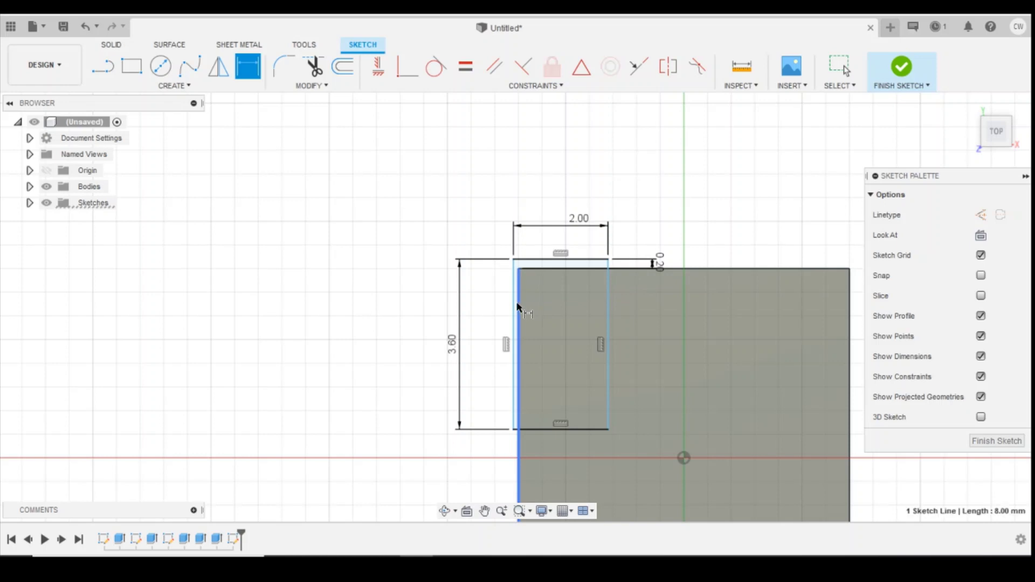
{"action": "left_click", "coordinate": [514, 323]}
{"action": "left_click", "coordinate": [512, 459]}
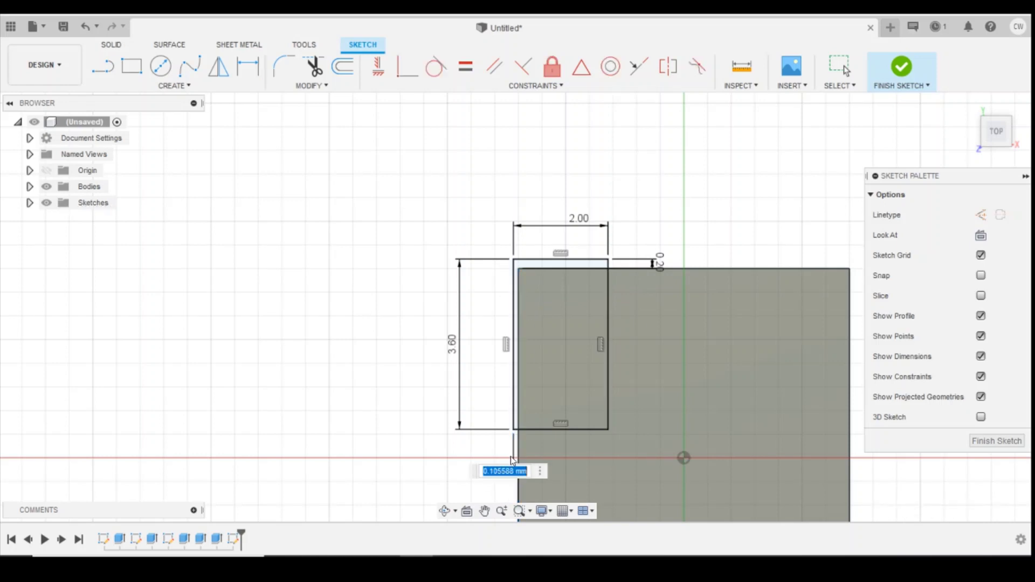
{"action": "type", "text": "0"}
{"action": "key", "text": "Escape"}
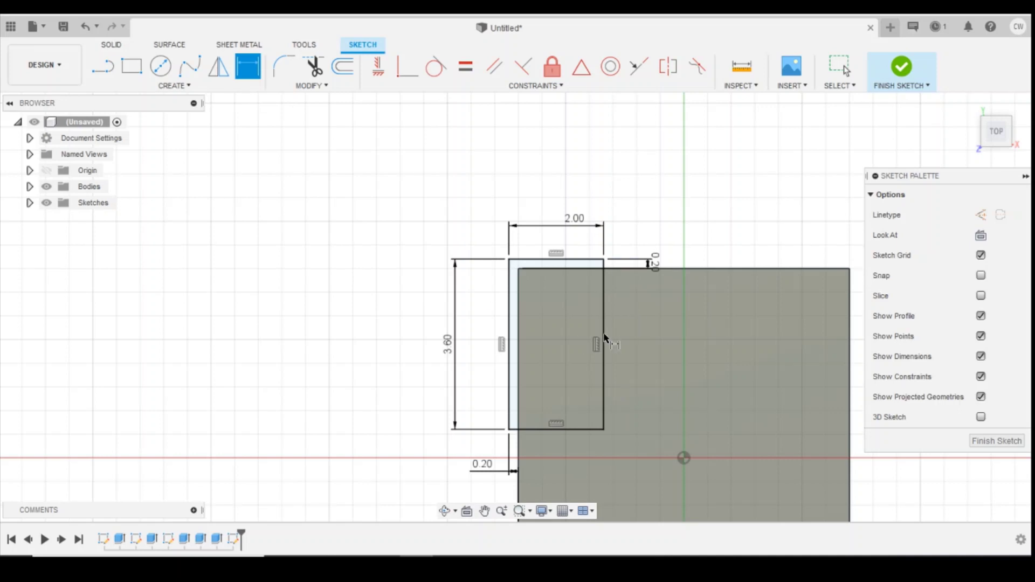
{"action": "key", "text": "Escape"}
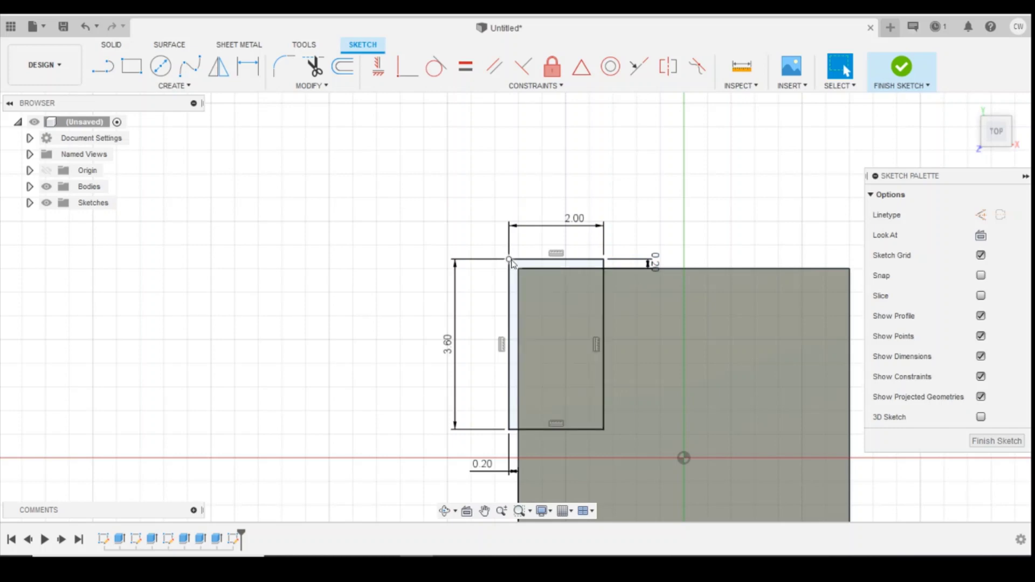
Step: Extrude both profiles of the corner rectangle 0.7 mm upward from the top face as a new body
{"action": "scroll", "coordinate": [516, 298], "scroll_direction": "up", "scroll_amount": 3}
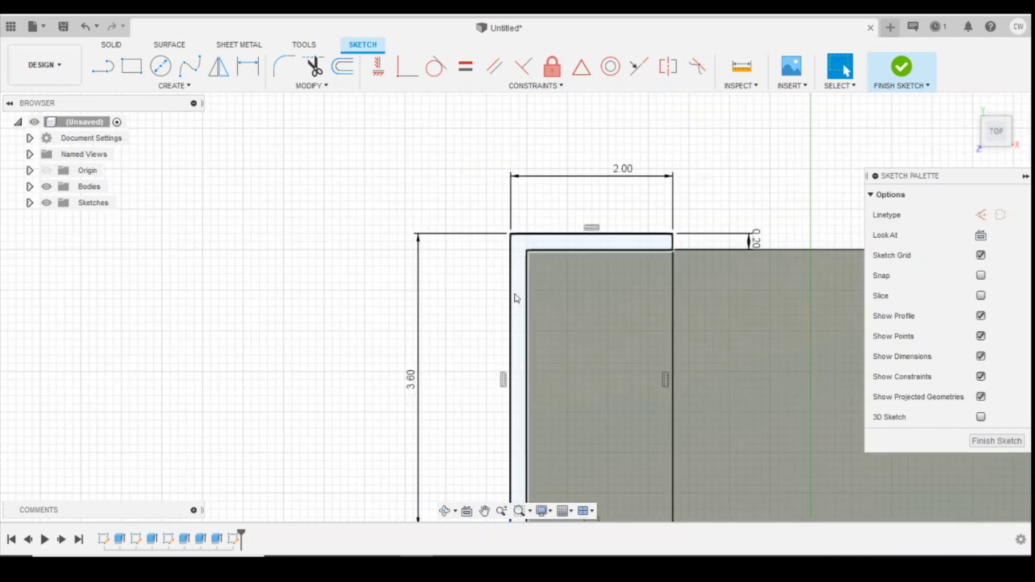
{"action": "left_click", "coordinate": [516, 298]}
{"action": "left_click", "coordinate": [582, 313], "text": "shift"}
{"action": "right_click", "coordinate": [582, 314]}
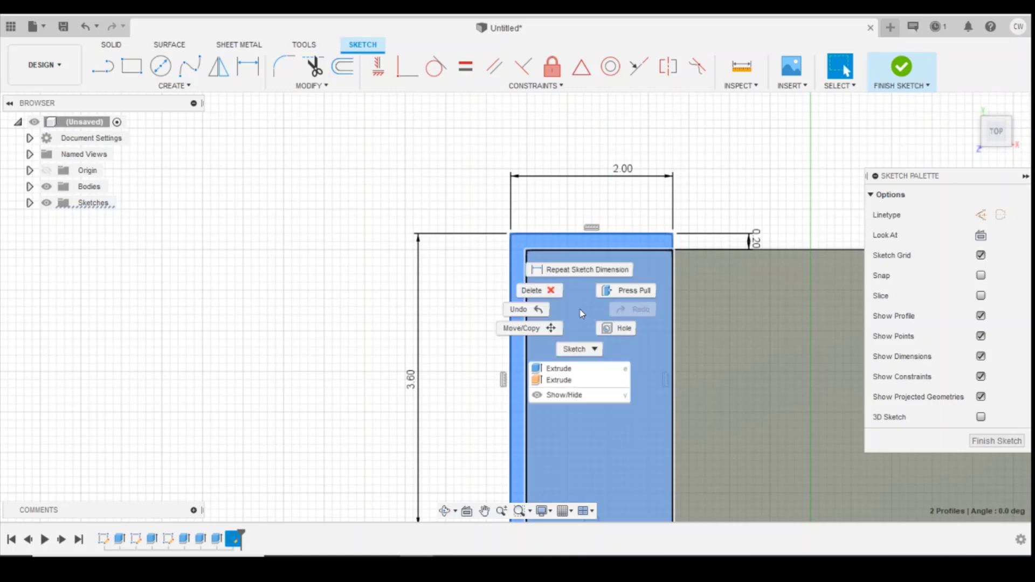
{"action": "left_click", "coordinate": [586, 370]}
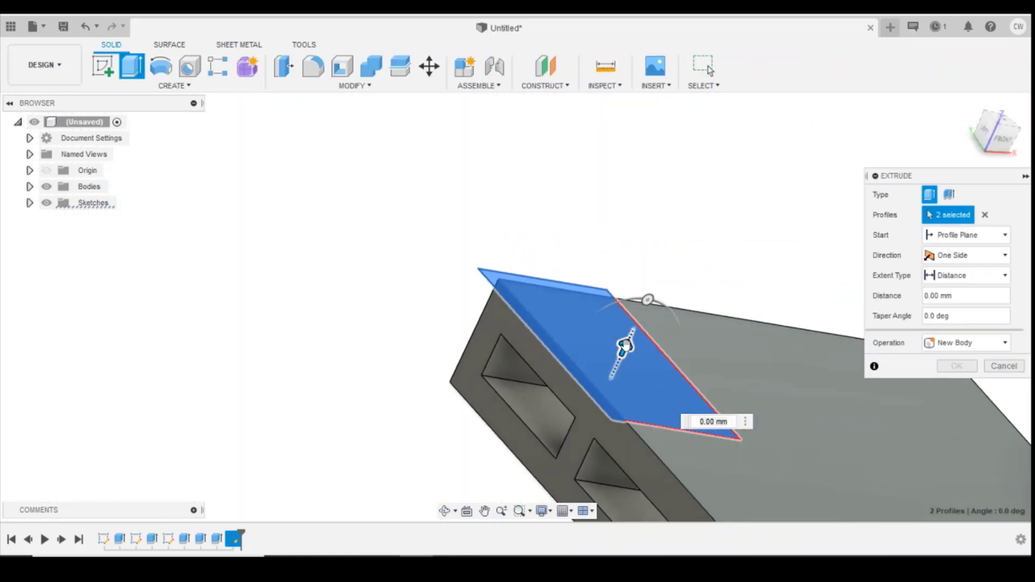
{"action": "left_click_drag", "start_coordinate": [624, 348], "coordinate": [661, 312]}
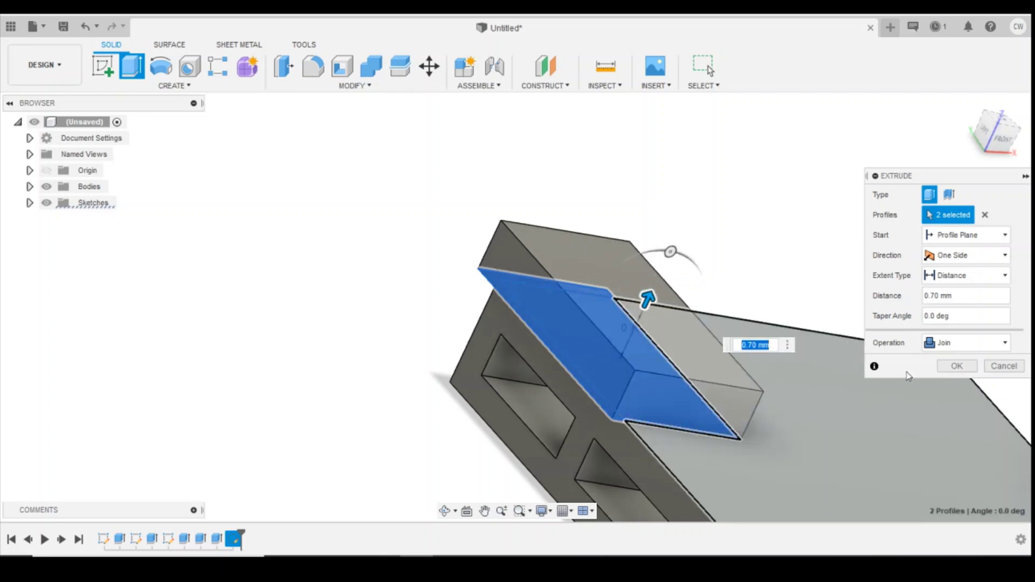
{"action": "left_click", "coordinate": [943, 344]}
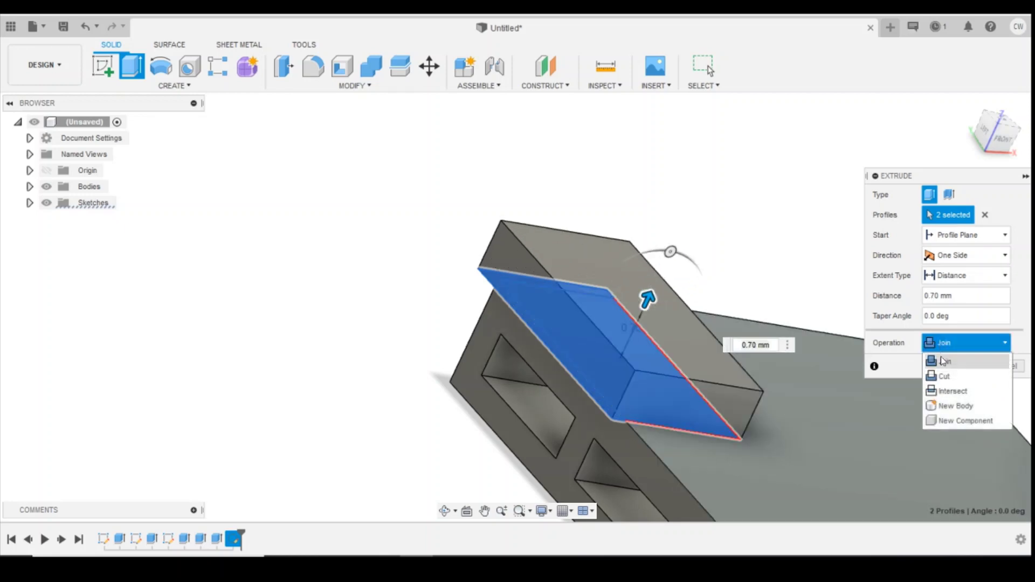
{"action": "left_click", "coordinate": [944, 406]}
{"action": "left_click", "coordinate": [950, 367]}
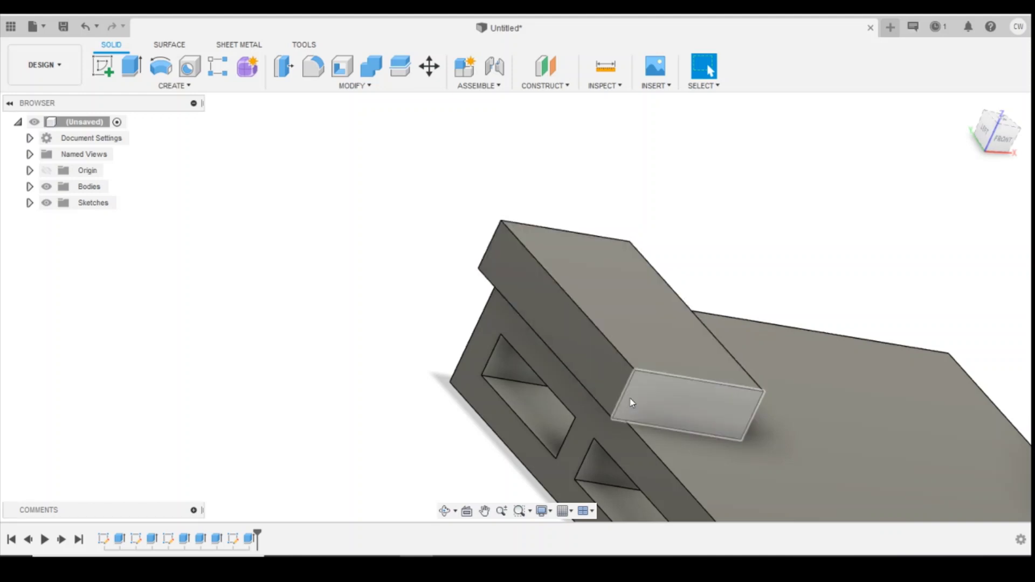
Step: Fillet the four top edges of the small raised block with a 0.15 mm radius
{"action": "left_click", "coordinate": [608, 340]}
{"action": "left_click", "coordinate": [664, 375], "text": "shift"}
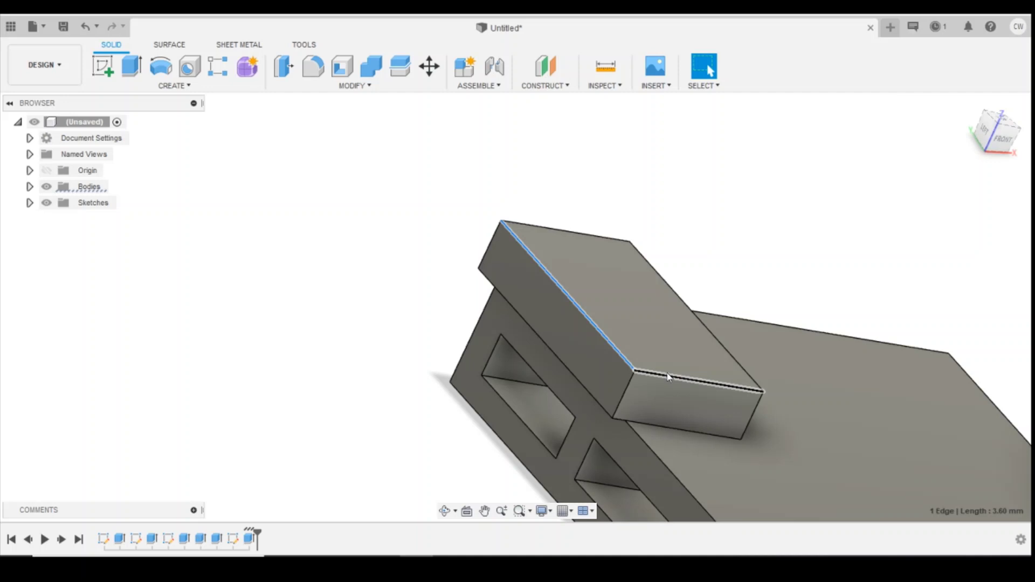
{"action": "left_click", "coordinate": [722, 347], "text": "shift"}
{"action": "left_click", "coordinate": [593, 235], "text": "shift"}
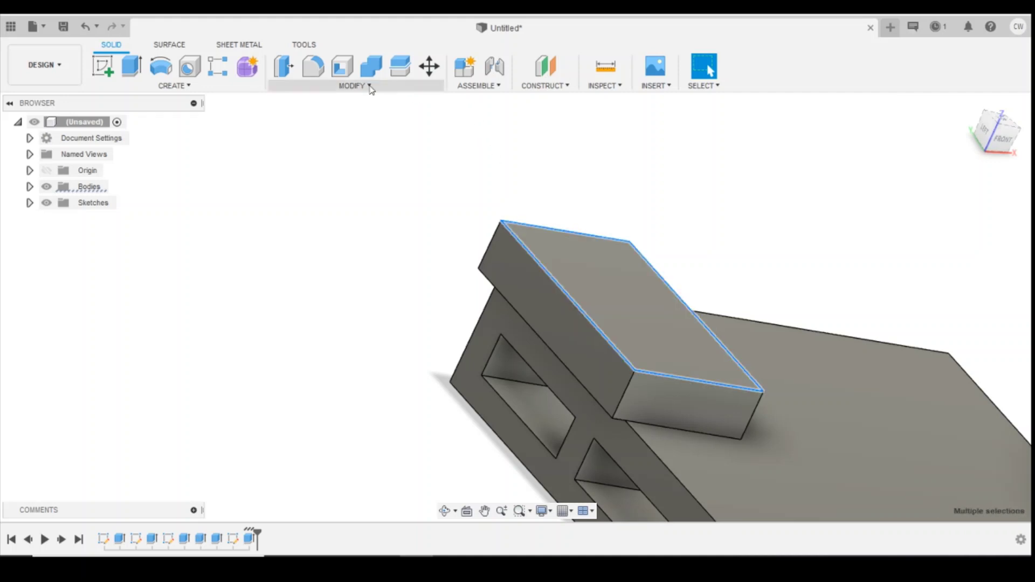
{"action": "left_click", "coordinate": [312, 66]}
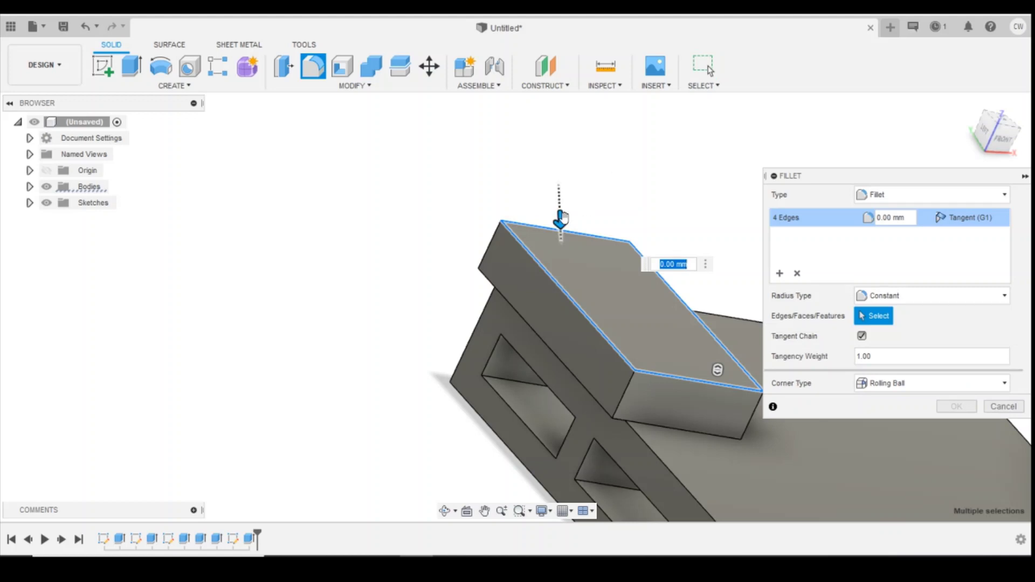
{"action": "left_click_drag", "start_coordinate": [563, 219], "coordinate": [561, 226]}
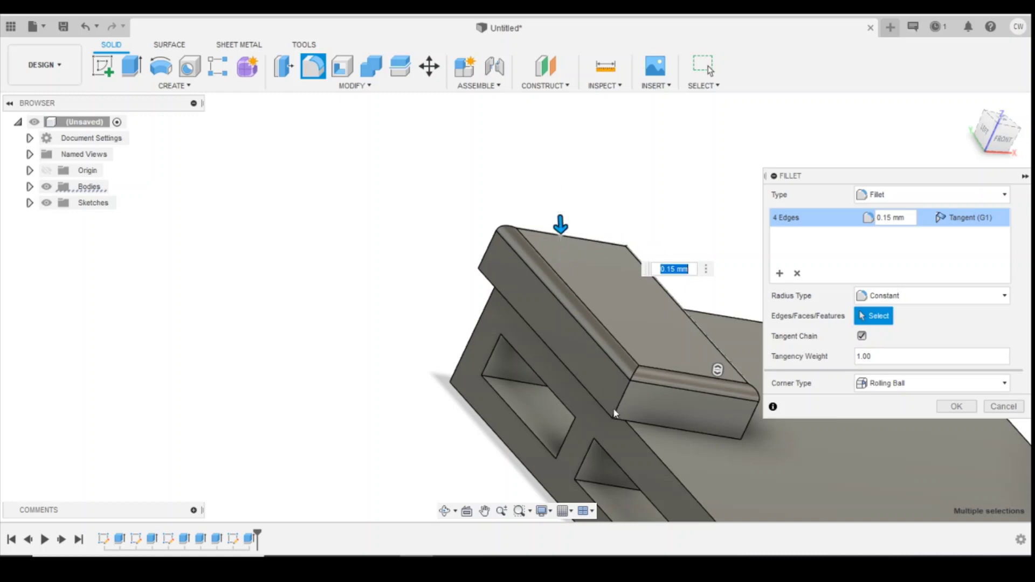
{"action": "left_click", "coordinate": [953, 410]}
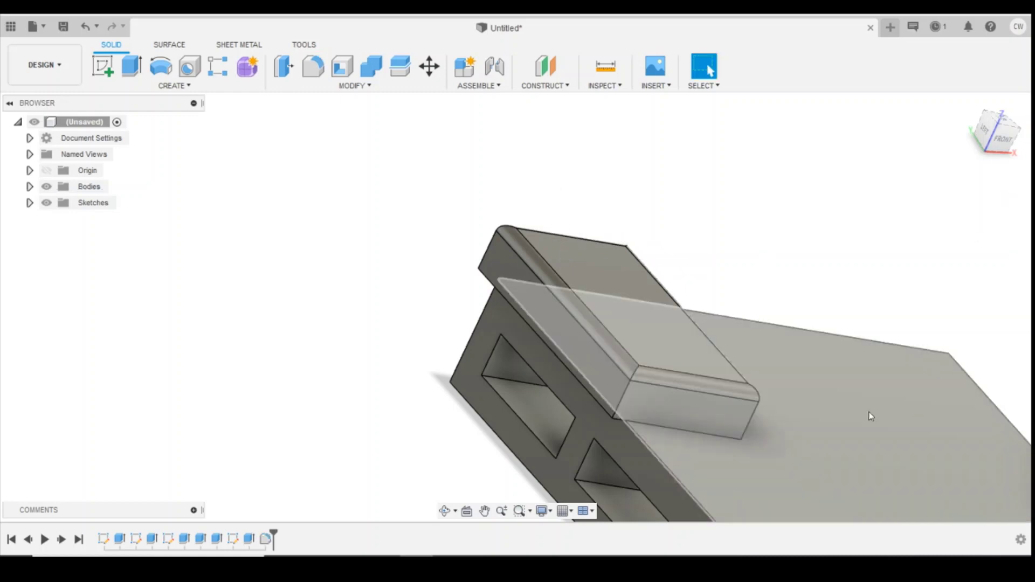
Step: Hide the slotted base block (Body1), leaving only the small filleted block displayed
{"action": "left_click_drag", "start_coordinate": [996, 125], "coordinate": [995, 129]}
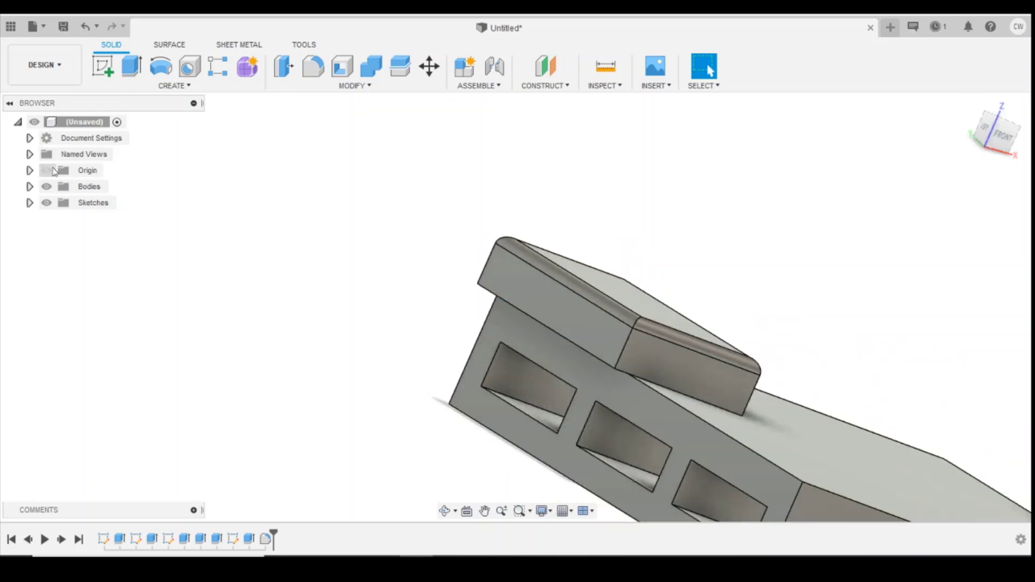
{"action": "left_click", "coordinate": [29, 186]}
{"action": "left_click", "coordinate": [58, 203]}
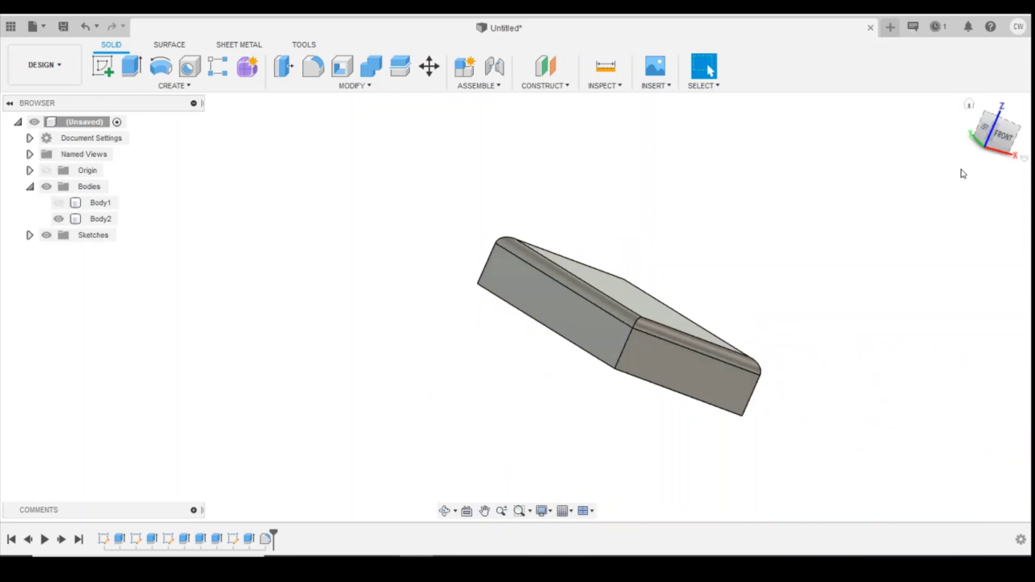
Step: Fillet the four bottom edges of the small raised block with a 0.15 mm radius
{"action": "left_click", "coordinate": [998, 142]}
{"action": "left_click", "coordinate": [604, 258]}
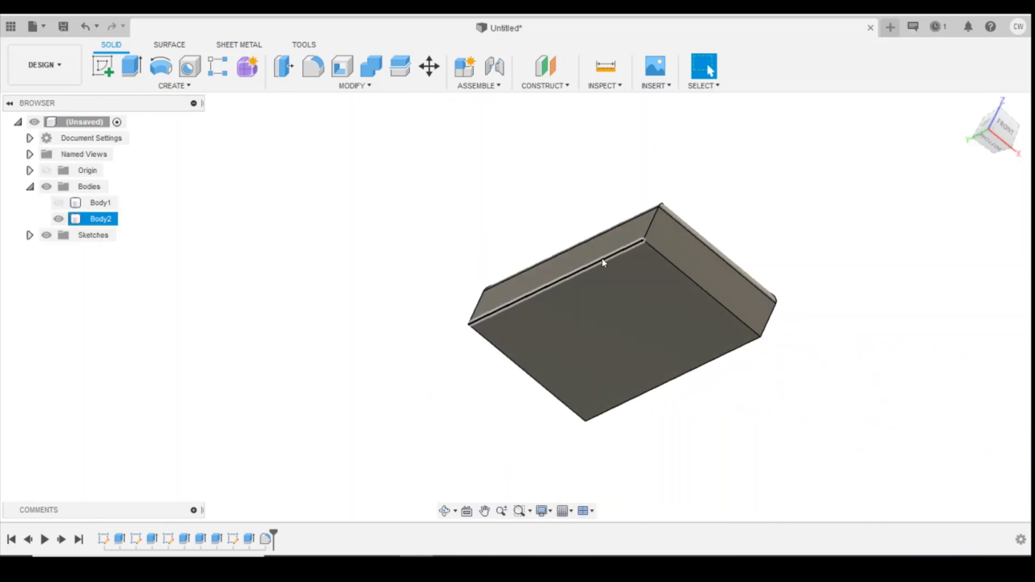
{"action": "left_click", "coordinate": [686, 274]}
{"action": "left_click", "coordinate": [717, 360]}
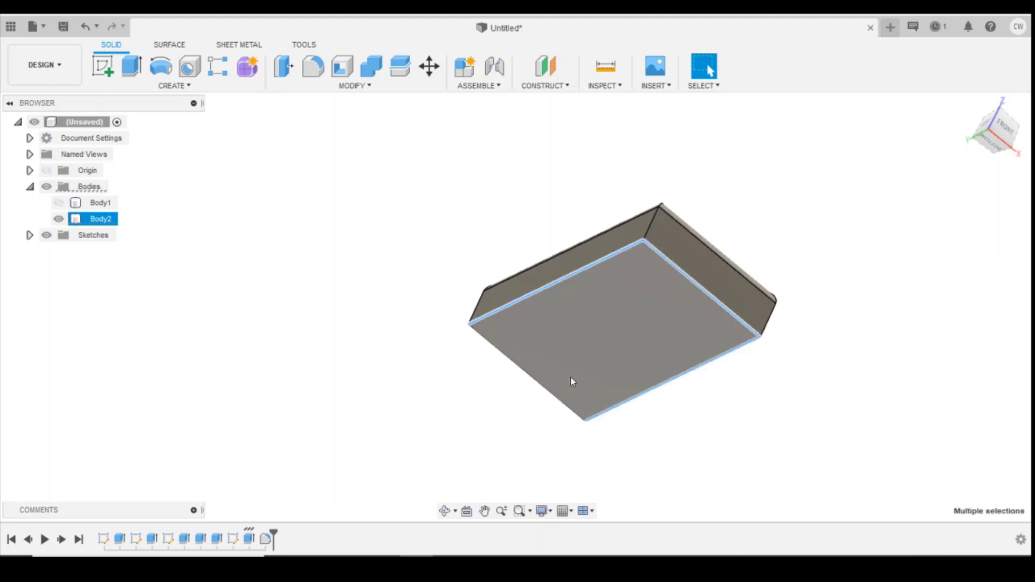
{"action": "right_click", "coordinate": [540, 385]}
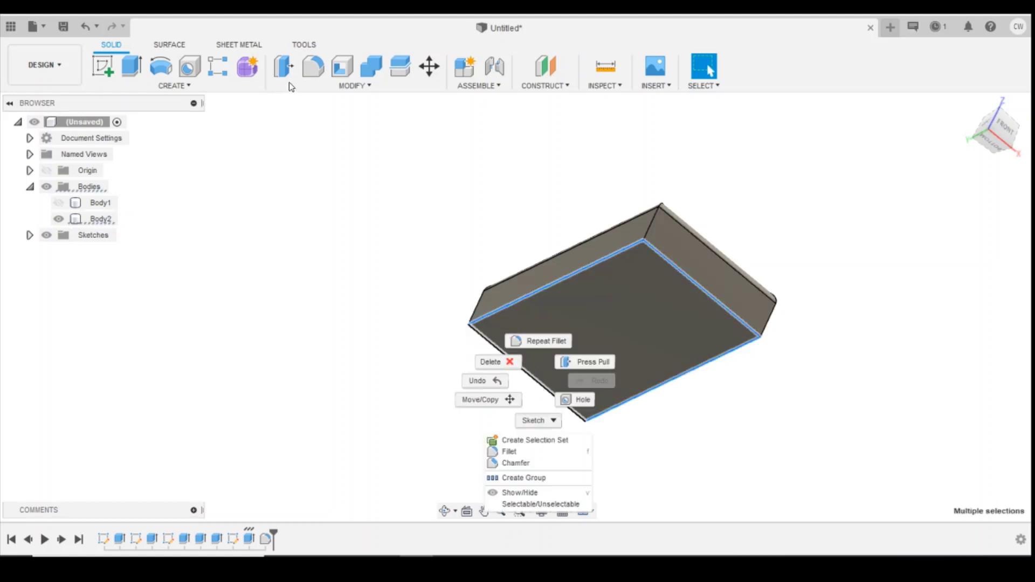
{"action": "left_click", "coordinate": [544, 340]}
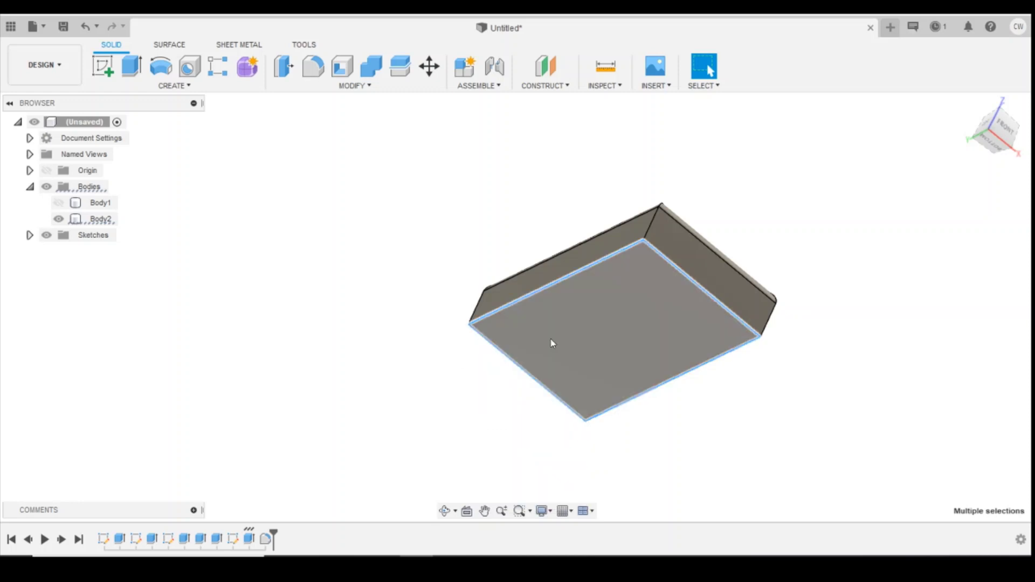
{"action": "mouse_move", "coordinate": [534, 384]}
{"action": "left_mouse_down"}
{"action": "mouse_move", "coordinate": [521, 397]}
{"action": "mouse_move", "coordinate": [532, 386]}
{"action": "left_mouse_up"}
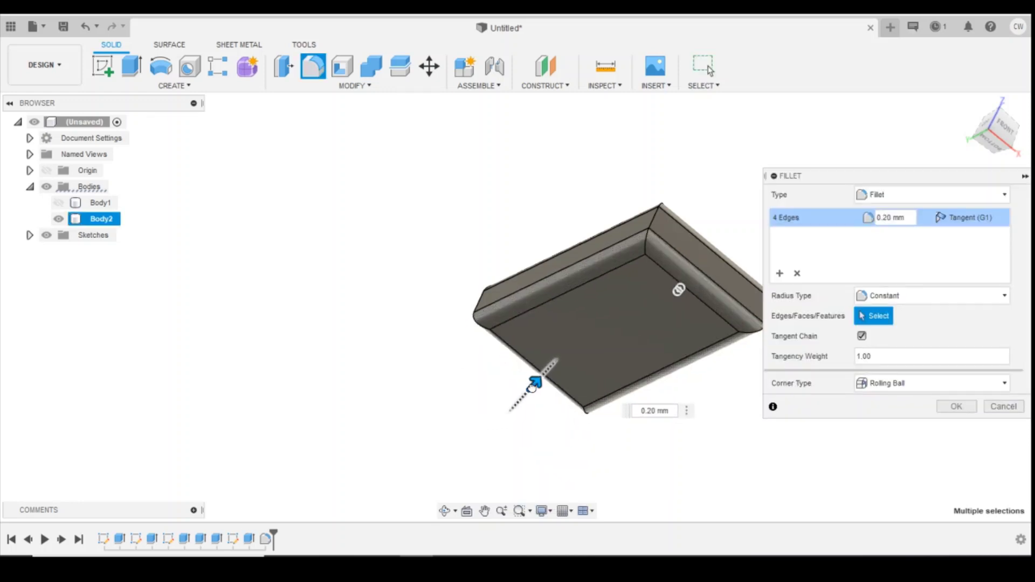
{"action": "left_click", "coordinate": [956, 406]}
Step: Fillet the vertical corner between the block's front and left faces with a 0.20 mm radius, including its upper and lower curved segments
{"action": "left_click", "coordinate": [653, 219]}
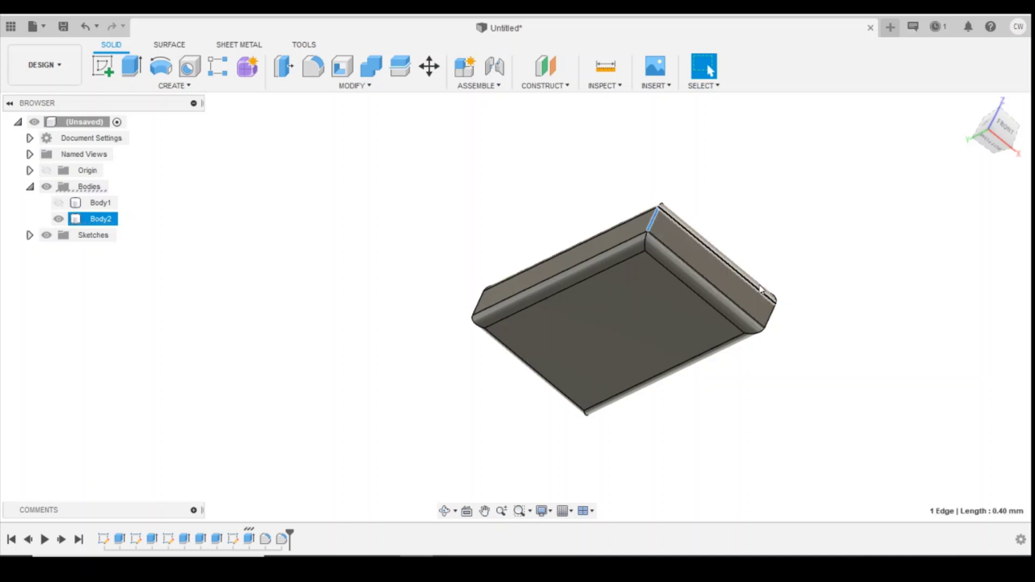
{"action": "left_click_drag", "start_coordinate": [999, 139], "coordinate": [1001, 168]}
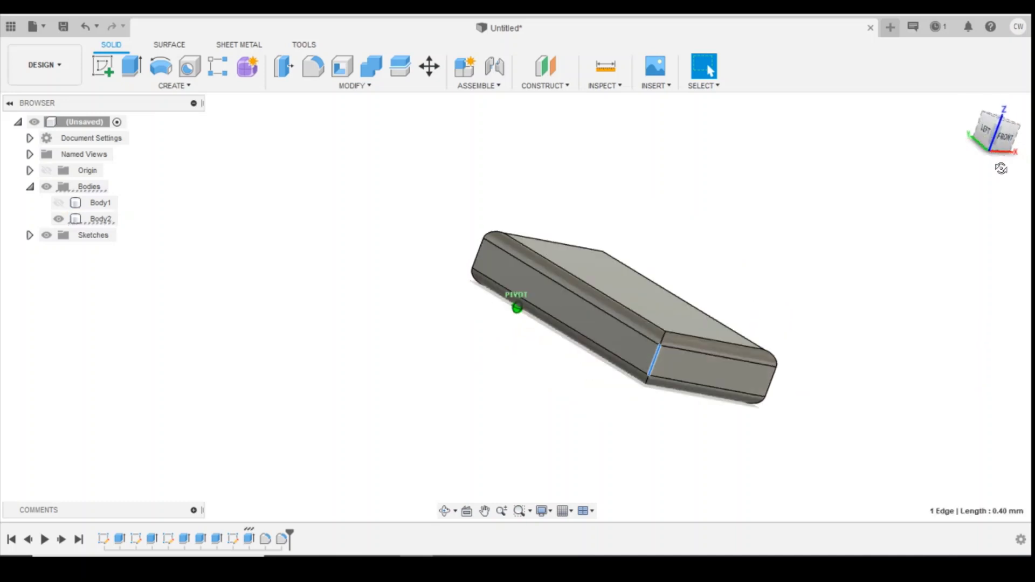
{"action": "left_click", "coordinate": [663, 337]}
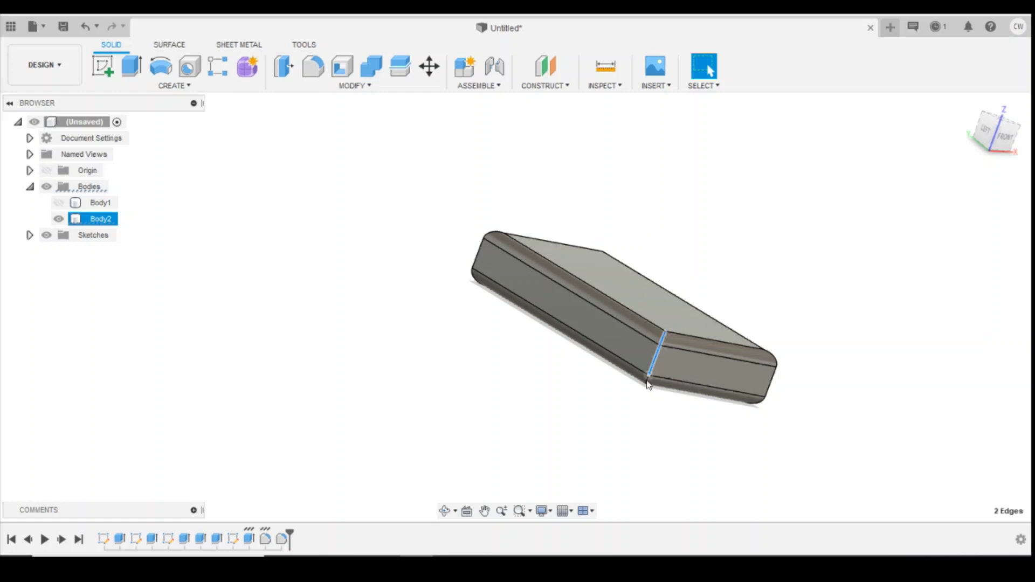
{"action": "left_click", "coordinate": [648, 380]}
{"action": "scroll", "coordinate": [649, 382], "scroll_direction": "up", "scroll_amount": 5}
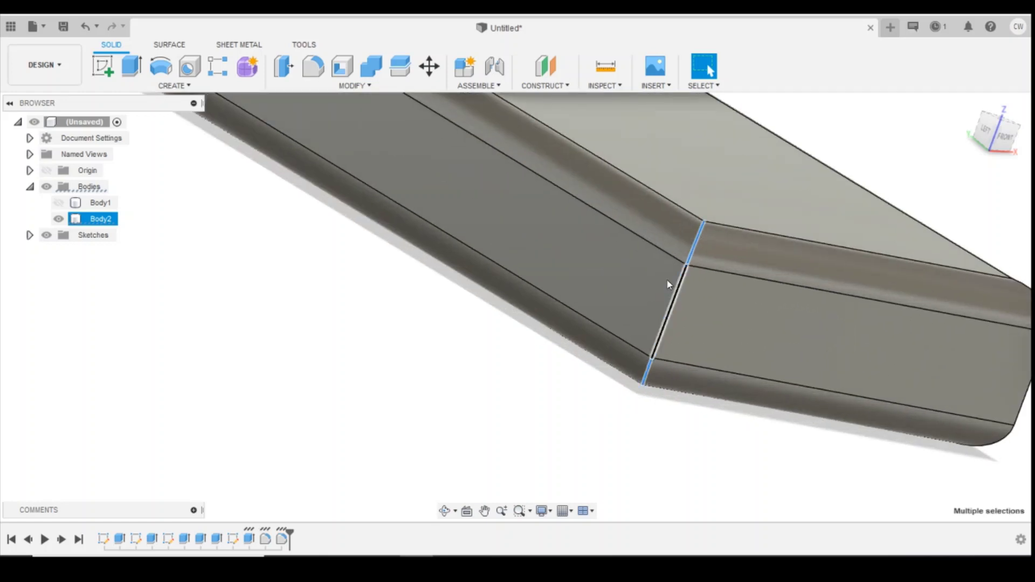
{"action": "scroll", "coordinate": [515, 297], "scroll_direction": "down", "scroll_amount": 3}
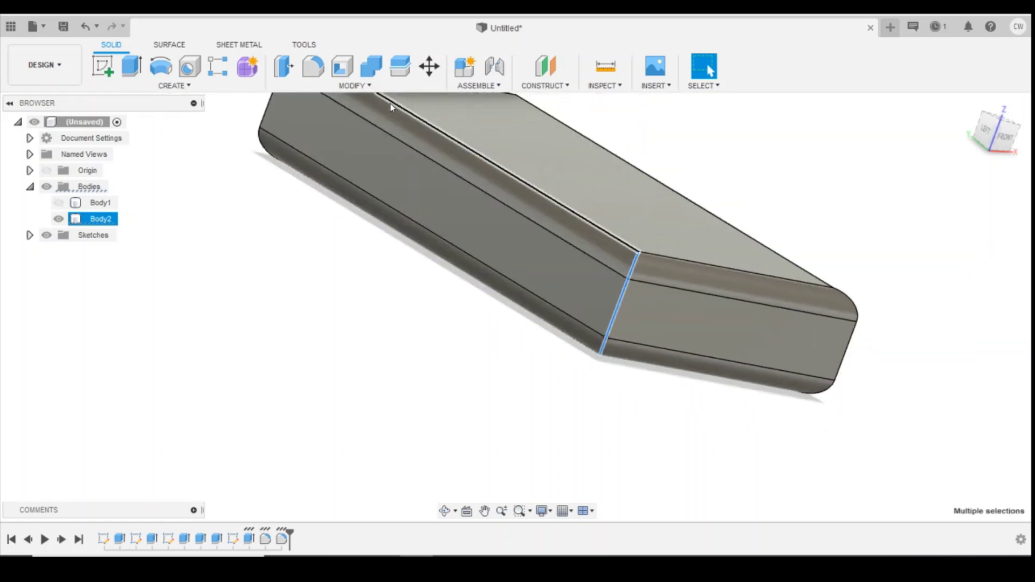
{"action": "left_click", "coordinate": [311, 72]}
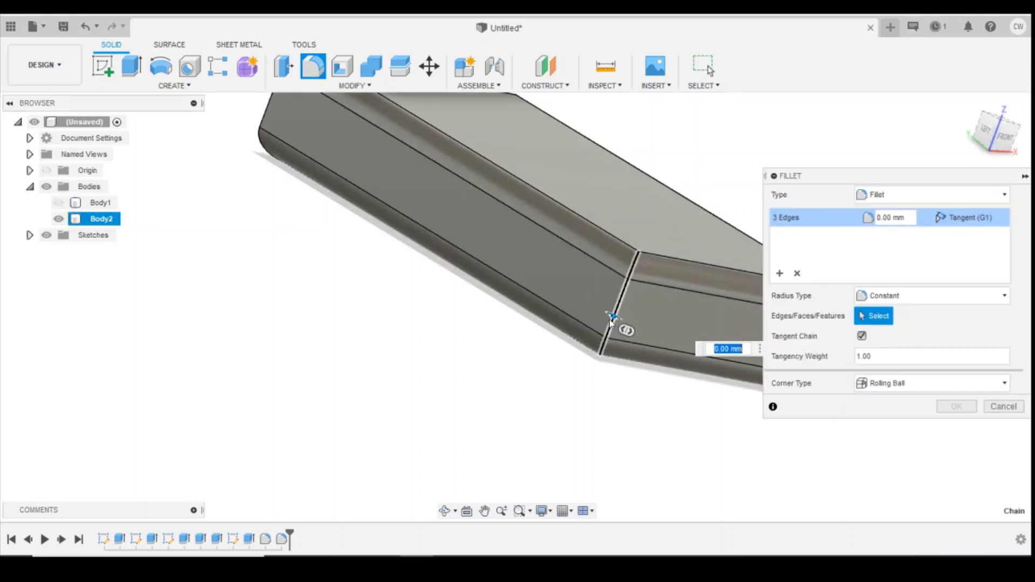
{"action": "type", "text": "0.45"}
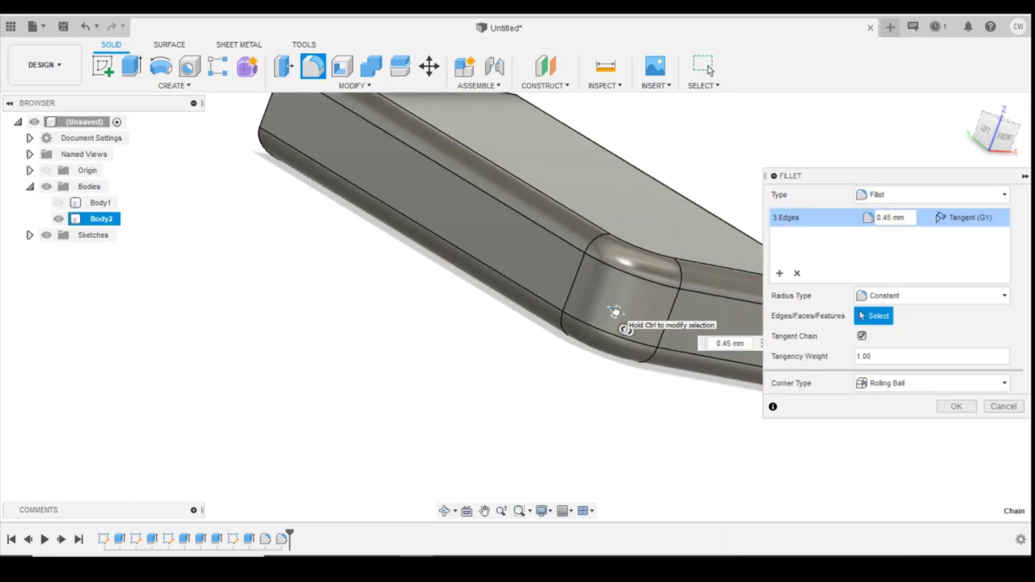
{"action": "left_click_drag", "start_coordinate": [616, 312], "coordinate": [616, 315]}
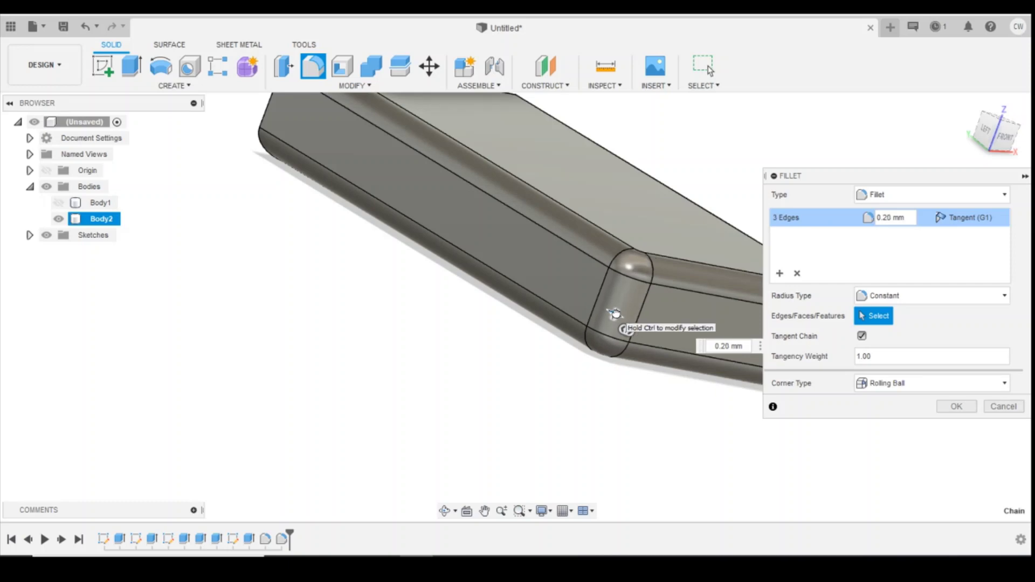
{"action": "left_click", "coordinate": [956, 407]}
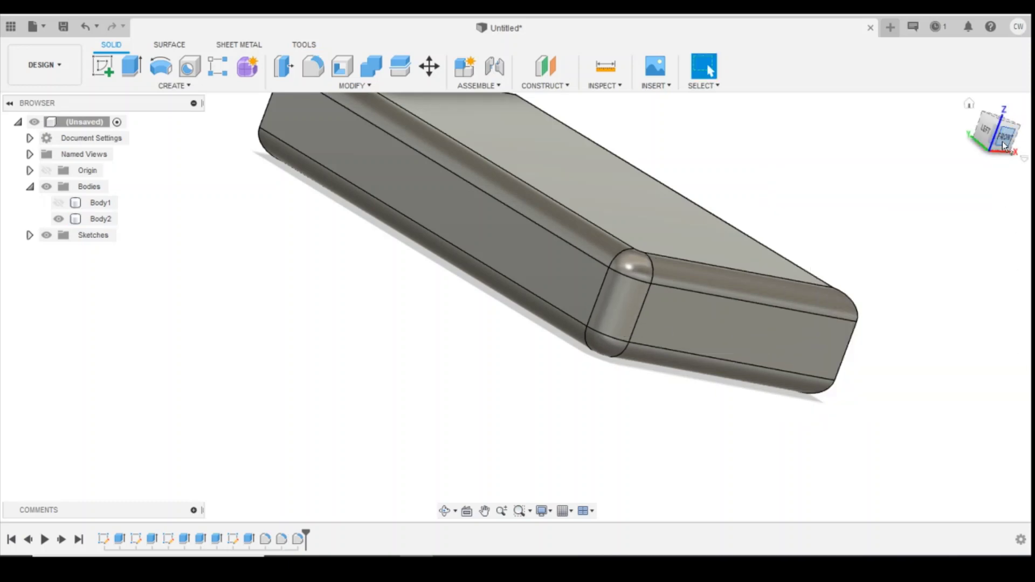
Step: Fillet the block's other three vertical corners, including their curved end segments, with the same 0.20 mm radius as the first corner
{"action": "left_click_drag", "start_coordinate": [1003, 144], "coordinate": [992, 155]}
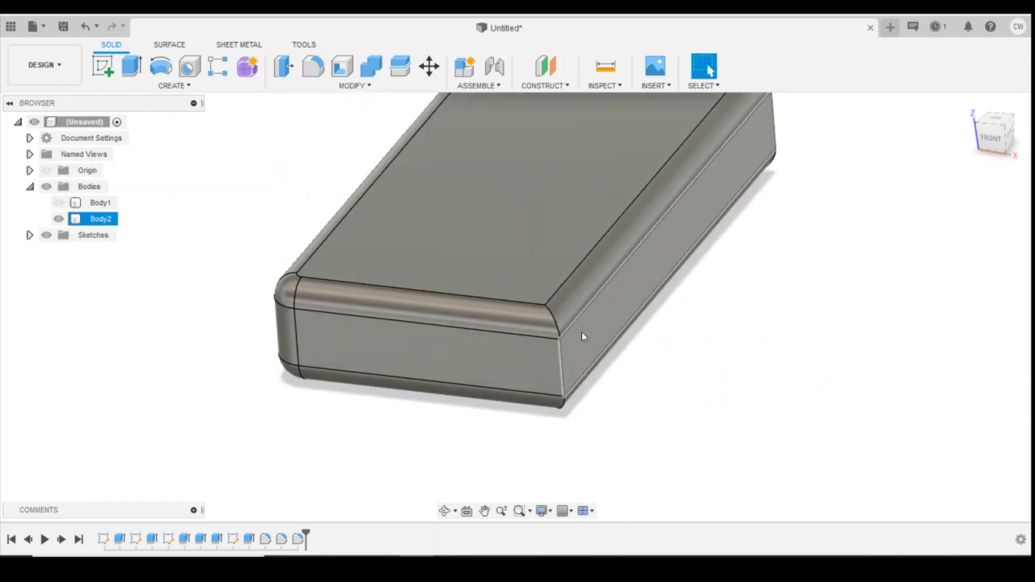
{"action": "left_click", "coordinate": [556, 321]}
{"action": "left_click", "coordinate": [561, 369], "text": "shift"}
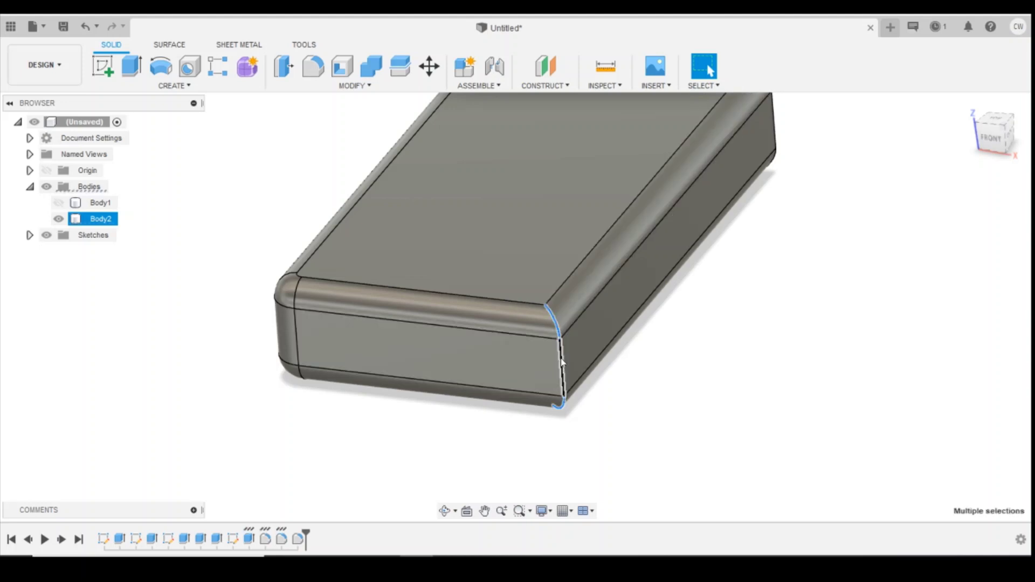
{"action": "left_click_drag", "start_coordinate": [975, 142], "coordinate": [956, 133]}
{"action": "left_click", "coordinate": [613, 215], "text": "shift"}
{"action": "left_click", "coordinate": [672, 253], "text": "shift"}
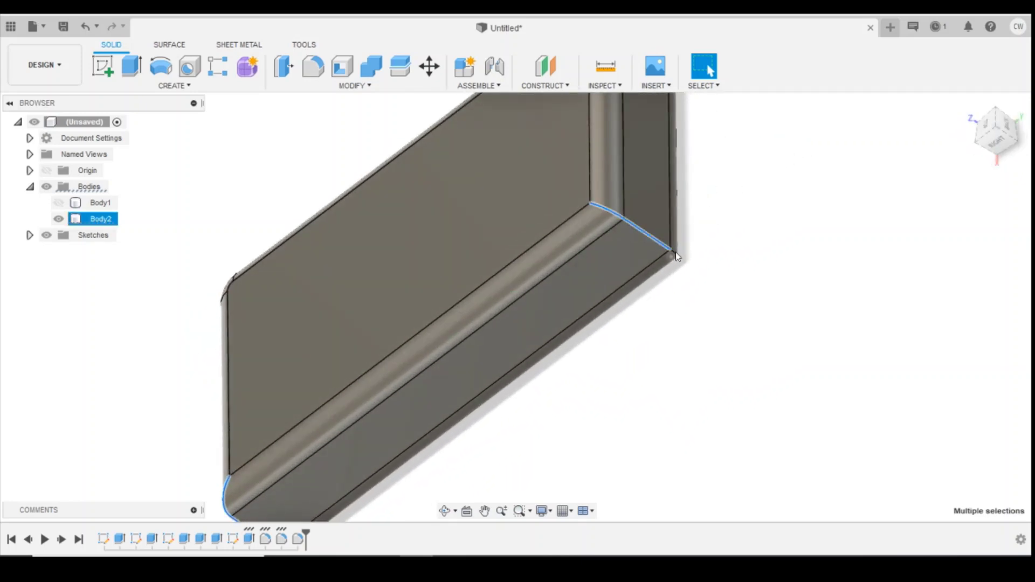
{"action": "left_click_drag", "start_coordinate": [1004, 144], "coordinate": [737, 199]}
{"action": "left_click", "coordinate": [505, 192], "text": "shift"}
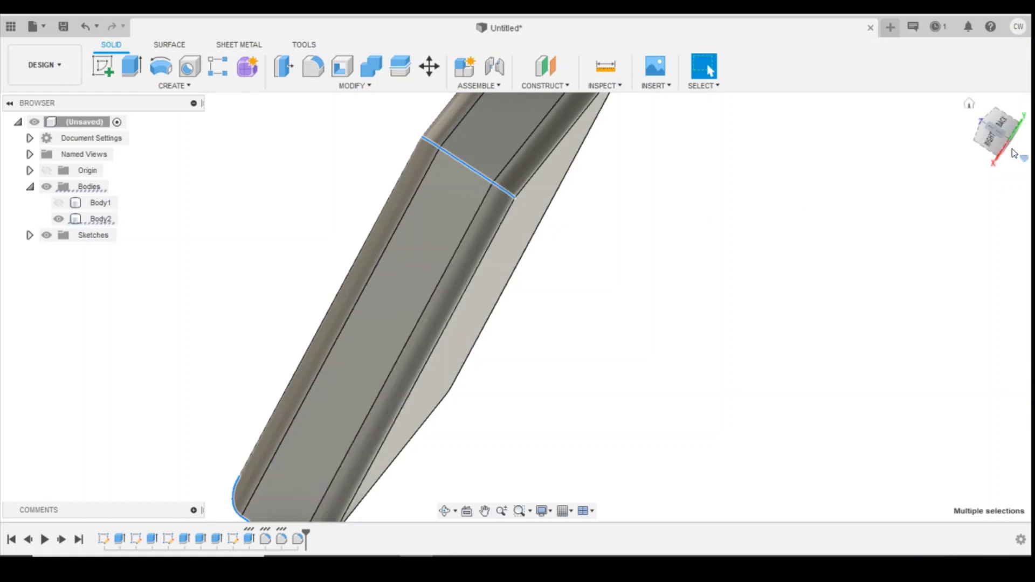
{"action": "middle_click_drag", "start_coordinate": [515, 299], "coordinate": [462, 296], "text": "shift"}
{"action": "left_click", "coordinate": [465, 298], "text": "shift"}
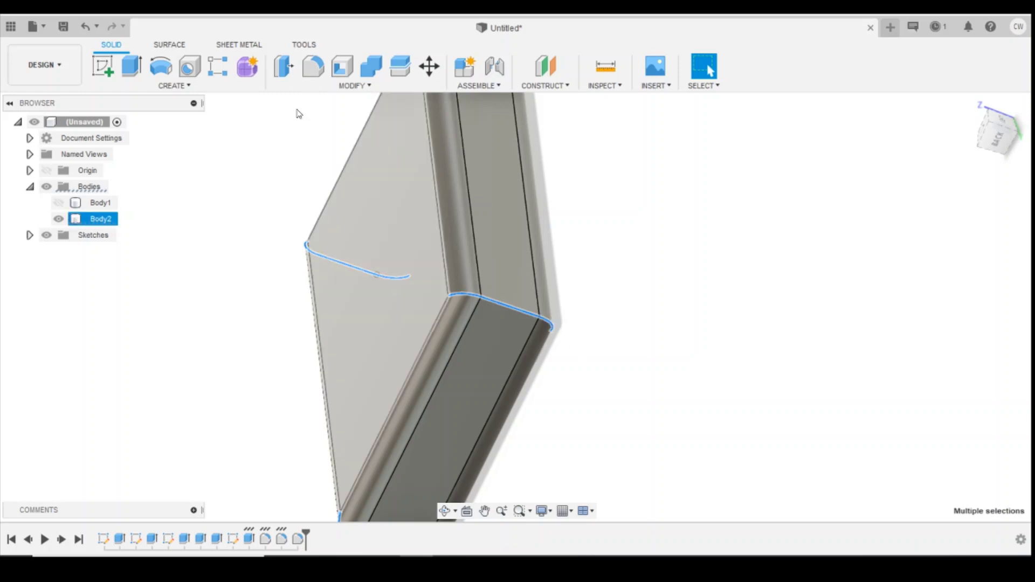
{"action": "left_click", "coordinate": [313, 67]}
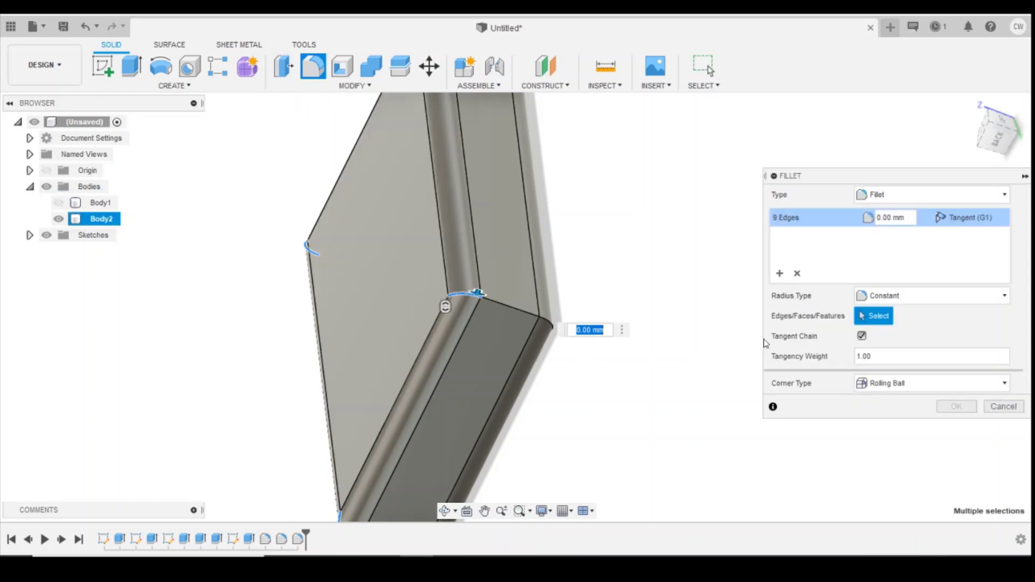
{"action": "key", "text": "Return"}
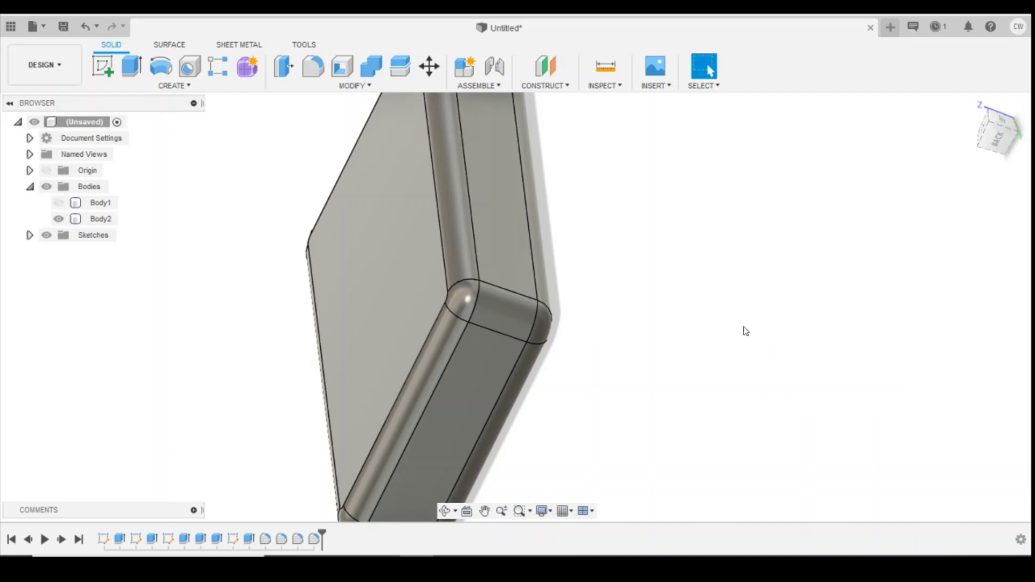
Step: Try changing the top-edge fillet to a Chord Length radius type with a value of 0.15 mm
{"action": "mouse_move", "coordinate": [1000, 144]}
{"action": "left_mouse_down"}
{"action": "mouse_move", "coordinate": [905, 162]}
{"action": "mouse_move", "coordinate": [874, 243]}
{"action": "left_mouse_up"}
{"action": "mouse_move", "coordinate": [957, 129]}
{"action": "left_mouse_down"}
{"action": "mouse_move", "coordinate": [970, 155]}
{"action": "mouse_move", "coordinate": [988, 131]}
{"action": "mouse_move", "coordinate": [990, 147]}
{"action": "left_mouse_up"}
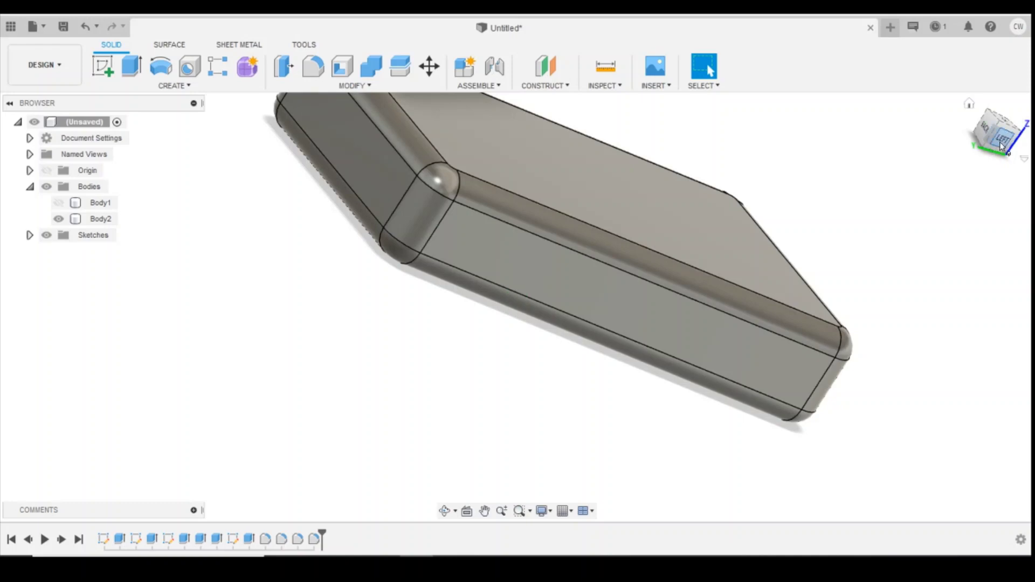
{"action": "left_click", "coordinate": [999, 142]}
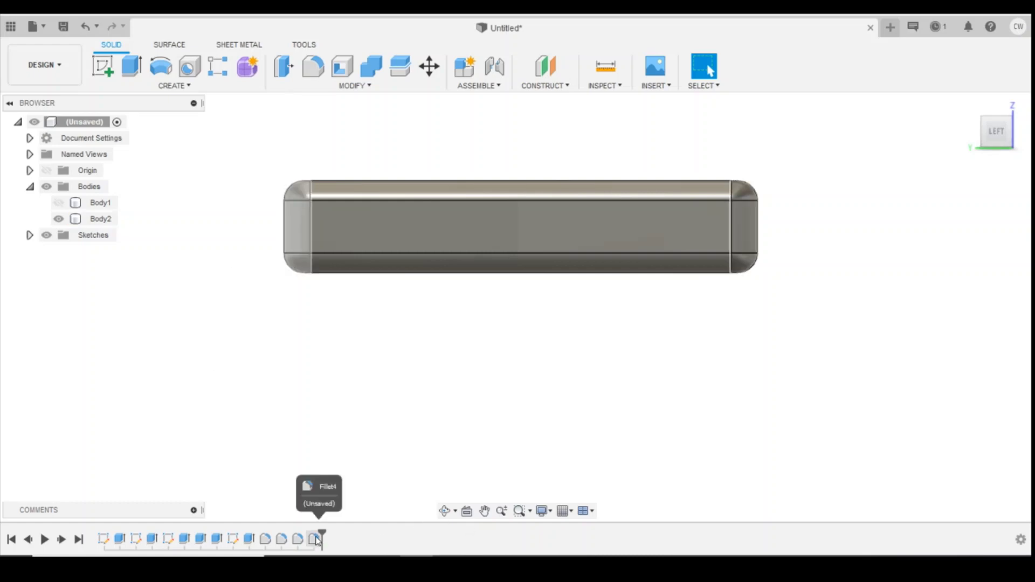
{"action": "left_click", "coordinate": [264, 539]}
{"action": "right_click", "coordinate": [264, 540]}
{"action": "left_click", "coordinate": [335, 464]}
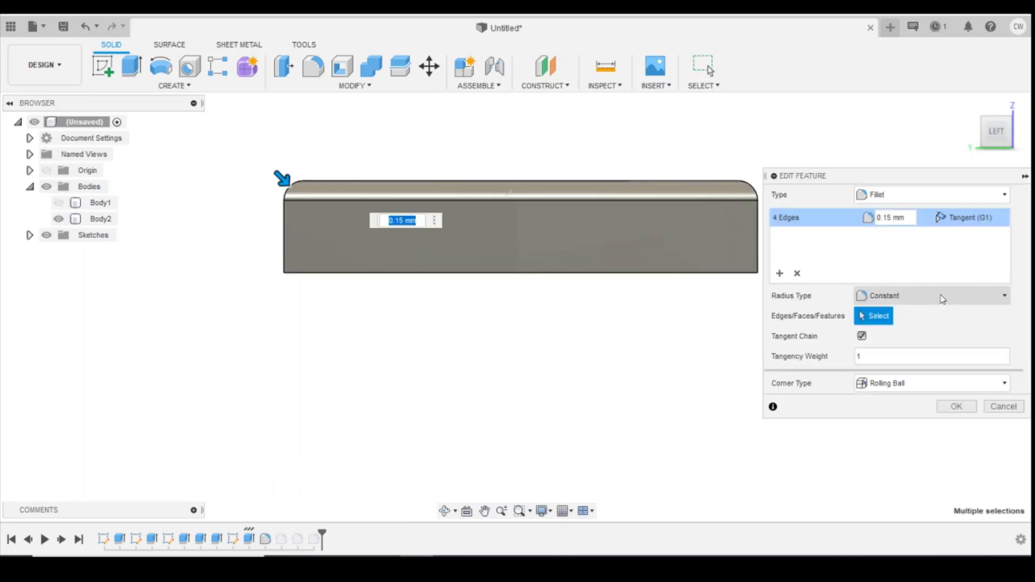
{"action": "left_click", "coordinate": [941, 296]}
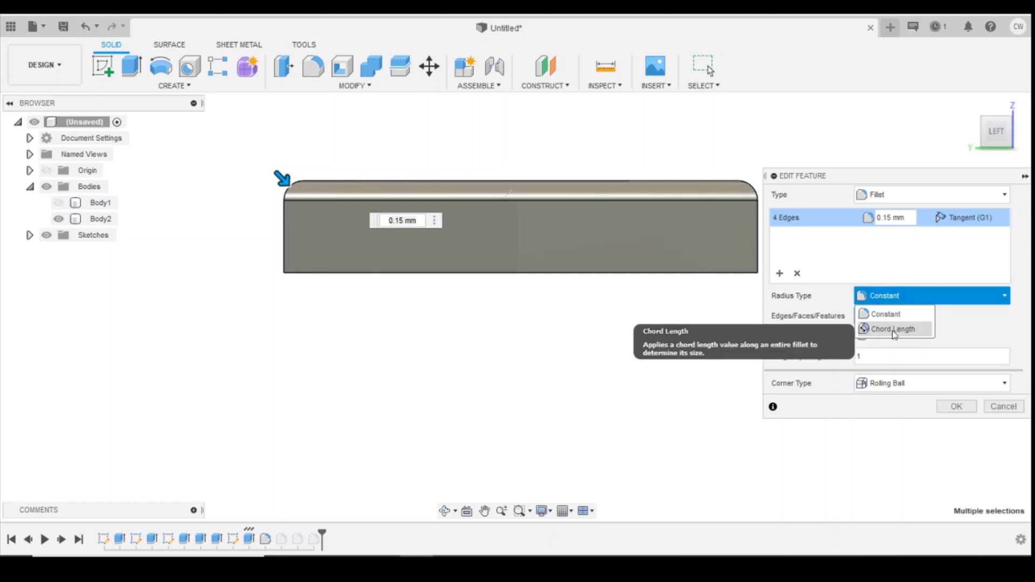
{"action": "left_click", "coordinate": [928, 340]}
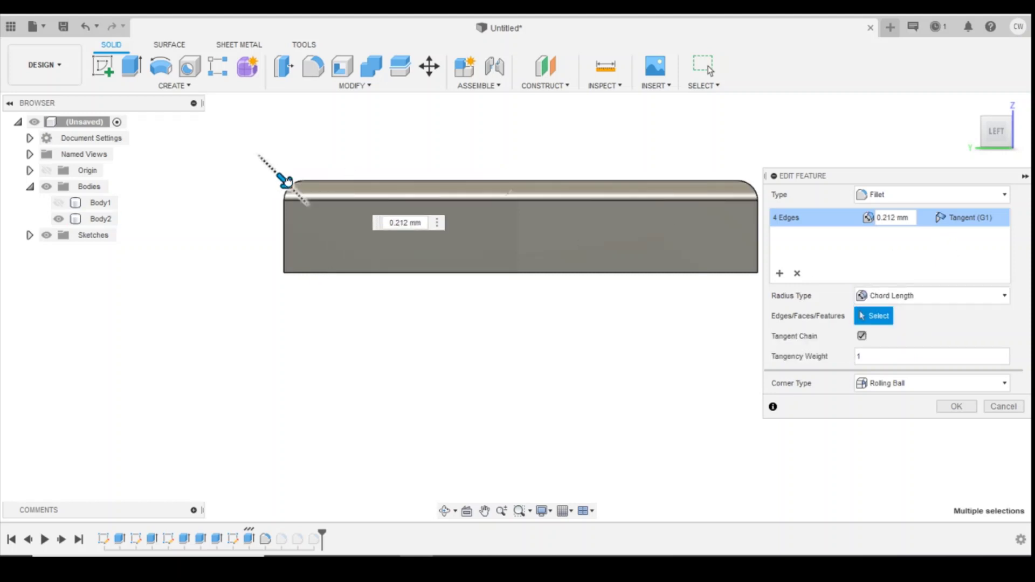
{"action": "mouse_move", "coordinate": [287, 182]}
{"action": "left_mouse_down"}
{"action": "mouse_move", "coordinate": [298, 193]}
{"action": "mouse_move", "coordinate": [281, 178]}
{"action": "left_mouse_up"}
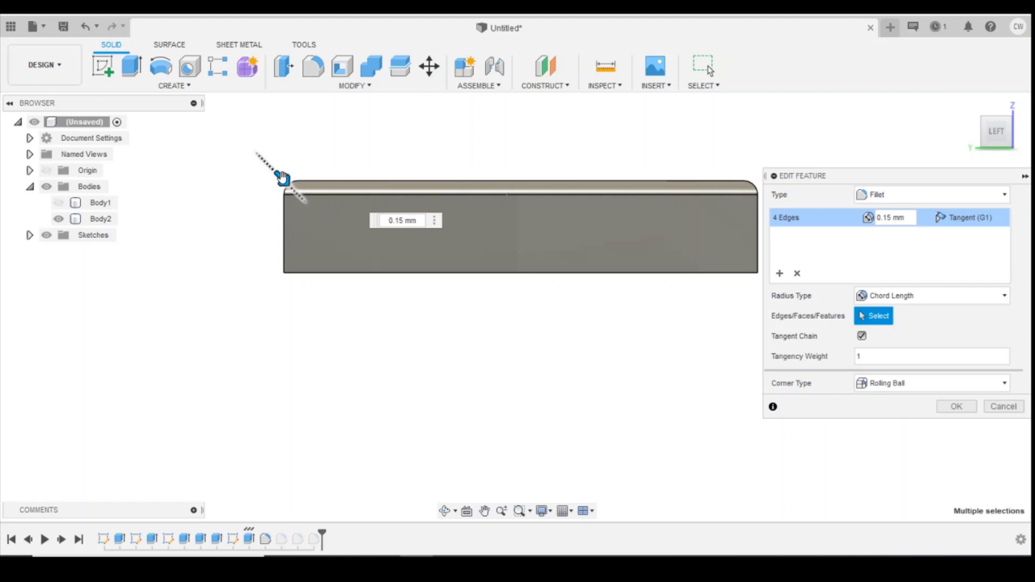
{"action": "left_click", "coordinate": [1003, 406]}
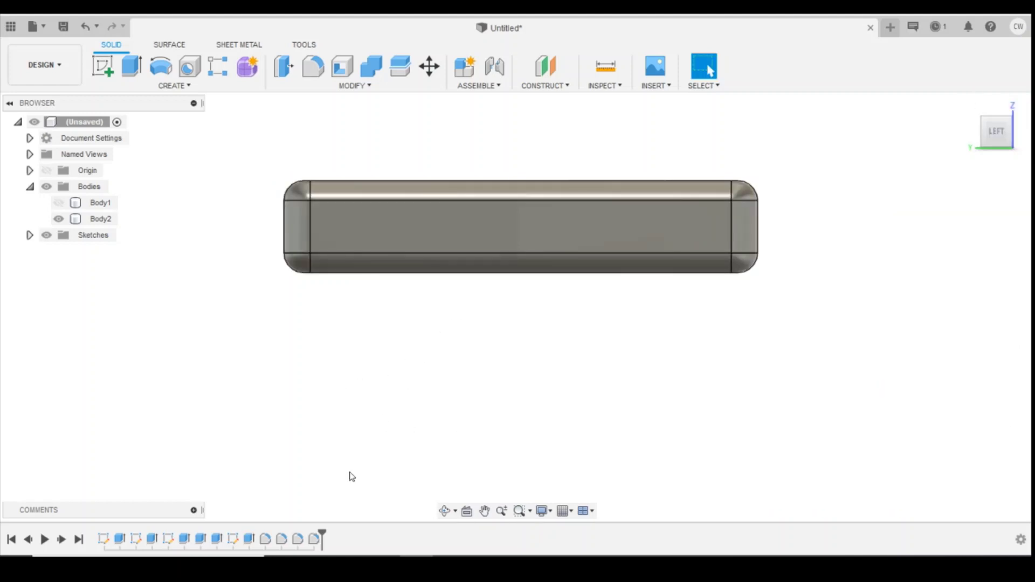
Step: Try Curvature continuity and the Setback and Rolling Ball corner types on the top-edge fillet
{"action": "right_click", "coordinate": [264, 542]}
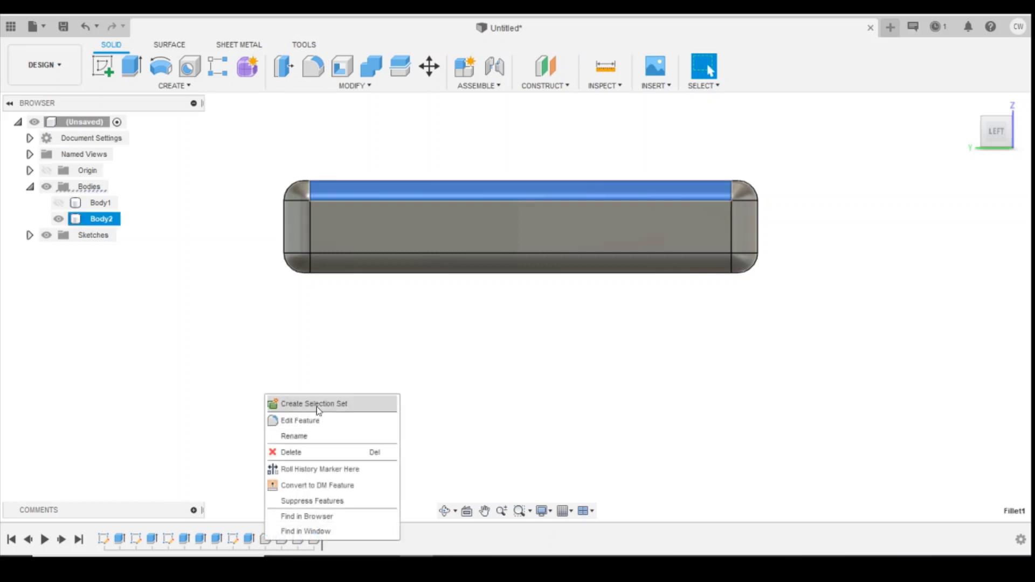
{"action": "left_click", "coordinate": [313, 427]}
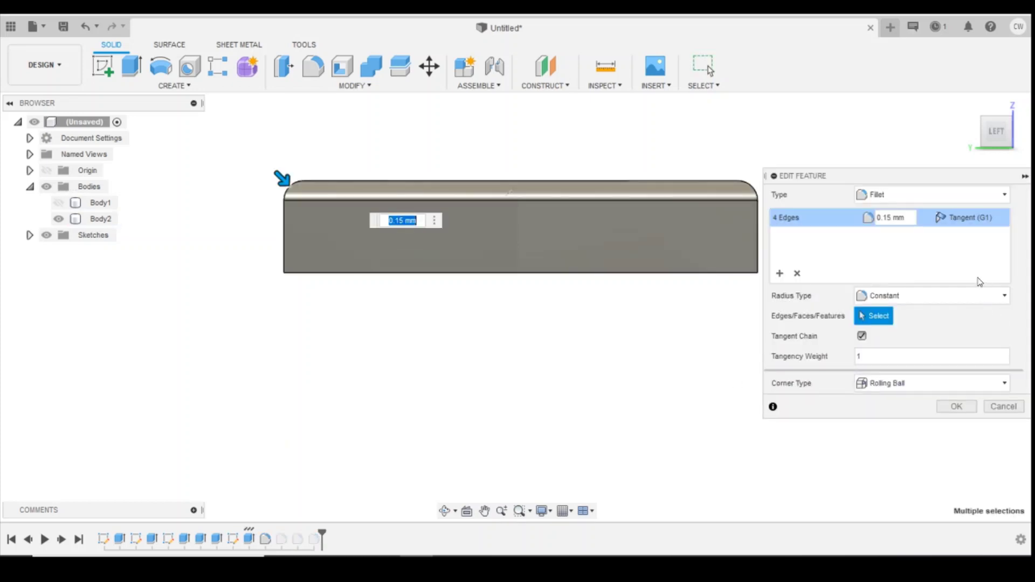
{"action": "left_click", "coordinate": [1000, 221]}
{"action": "left_click", "coordinate": [986, 250]}
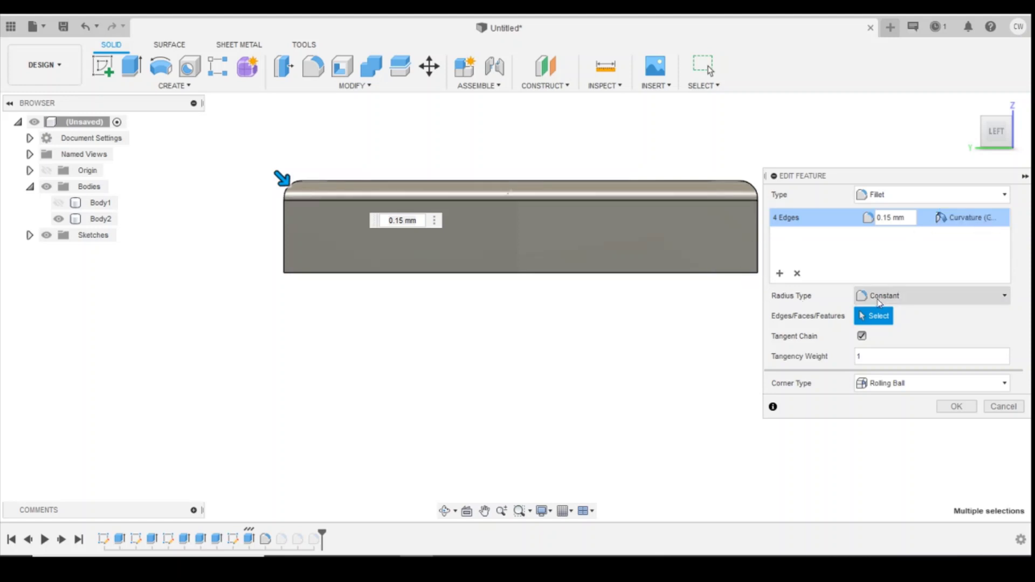
{"action": "left_click", "coordinate": [1005, 384]}
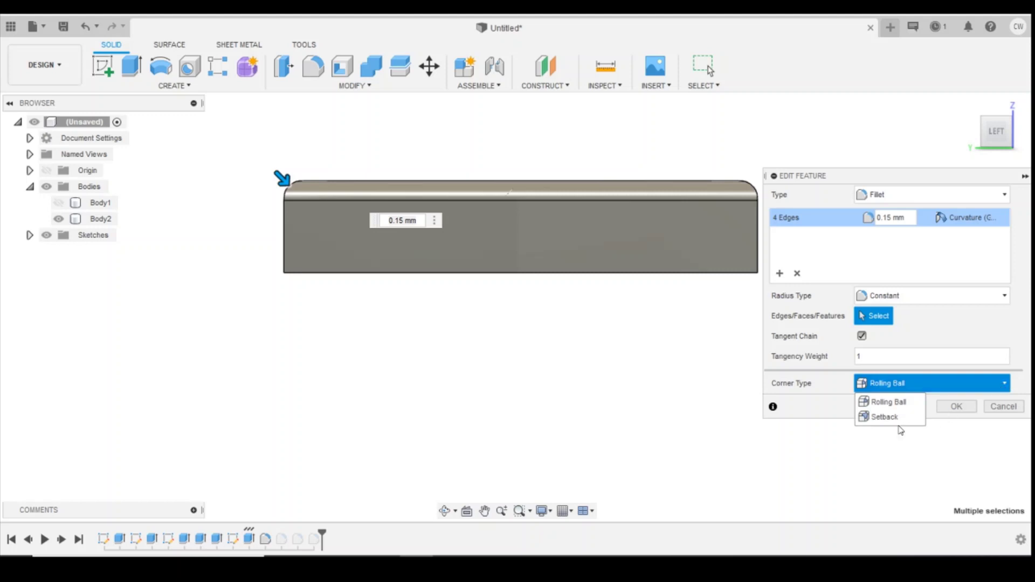
{"action": "left_click", "coordinate": [884, 417]}
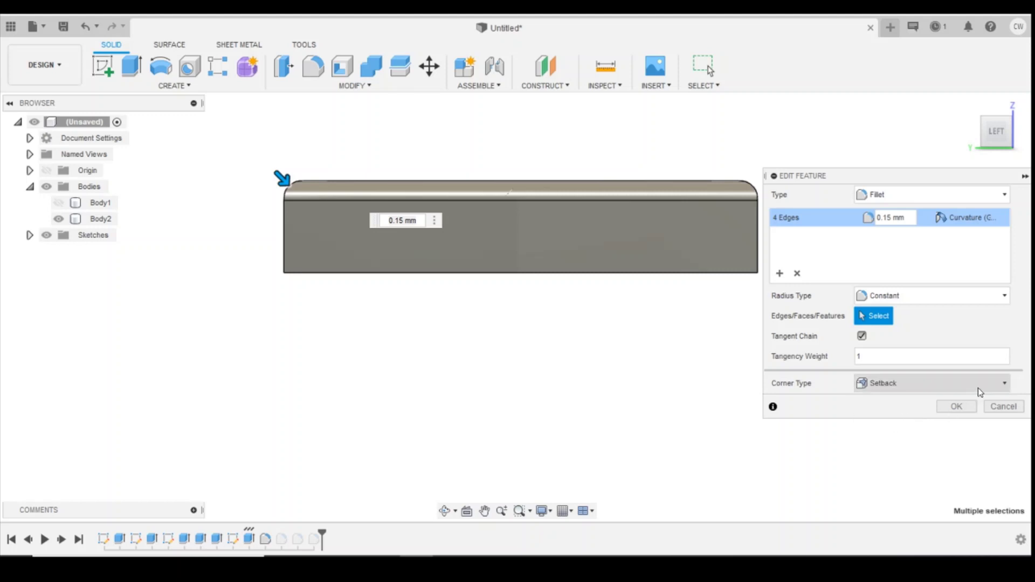
{"action": "left_click", "coordinate": [978, 384]}
{"action": "left_click", "coordinate": [876, 399]}
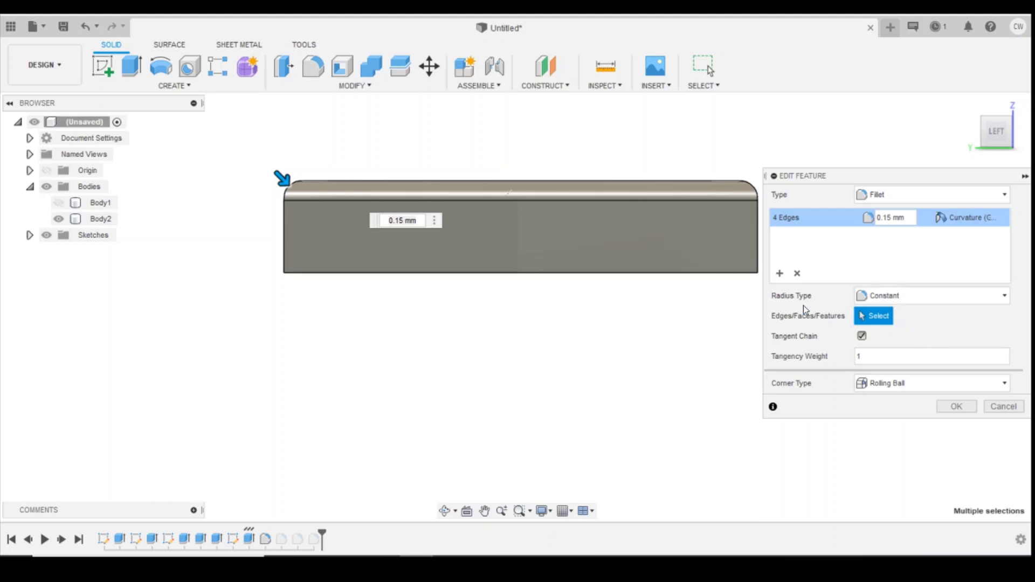
{"action": "left_click", "coordinate": [1003, 409]}
{"action": "left_click_drag", "start_coordinate": [991, 136], "coordinate": [880, 195]}
{"action": "scroll", "coordinate": [776, 207], "scroll_direction": "down", "scroll_amount": 3}
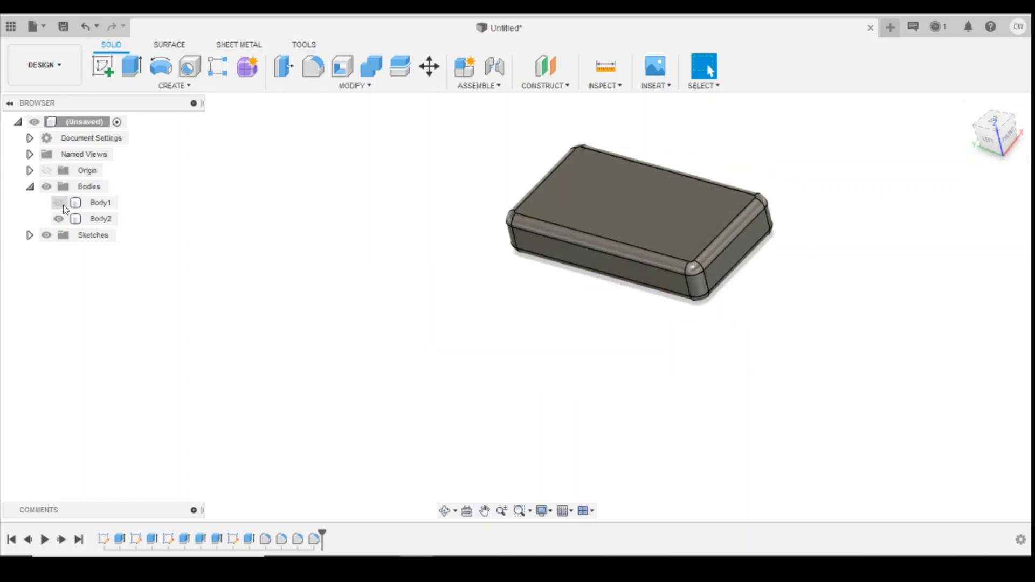
Step: Show the hidden slotted base body beneath the filleted block again
{"action": "left_click", "coordinate": [58, 203]}
{"action": "left_click", "coordinate": [742, 266]}
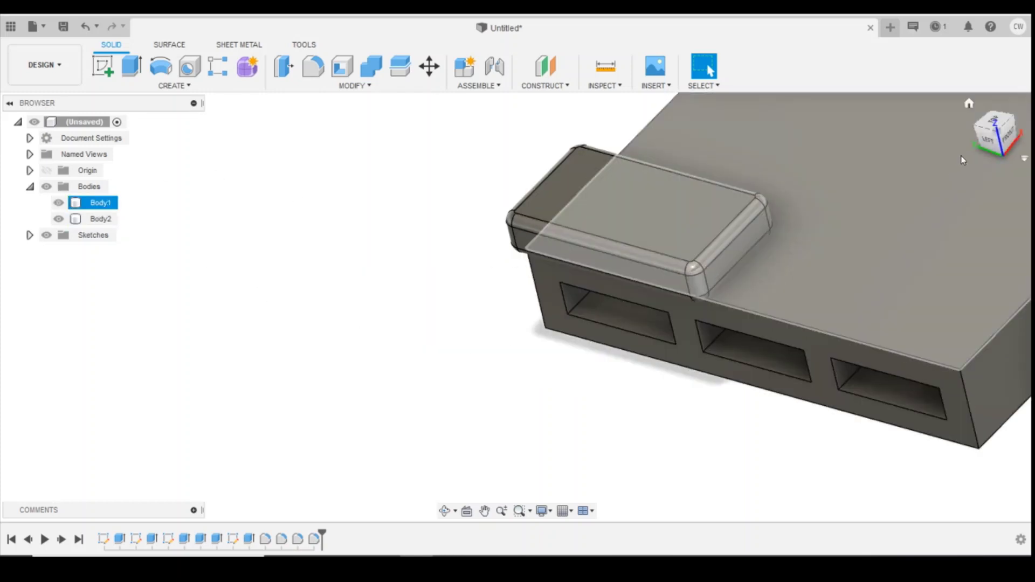
{"action": "scroll", "coordinate": [868, 276], "scroll_direction": "down", "scroll_amount": 5}
{"action": "key", "text": "Escape"}
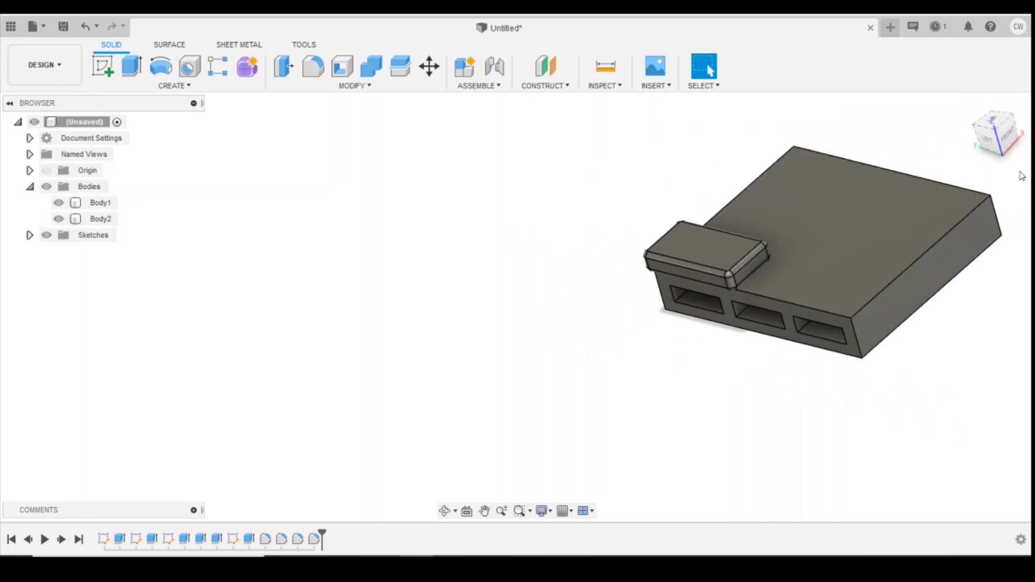
{"action": "left_click_drag", "start_coordinate": [995, 135], "coordinate": [1021, 143]}
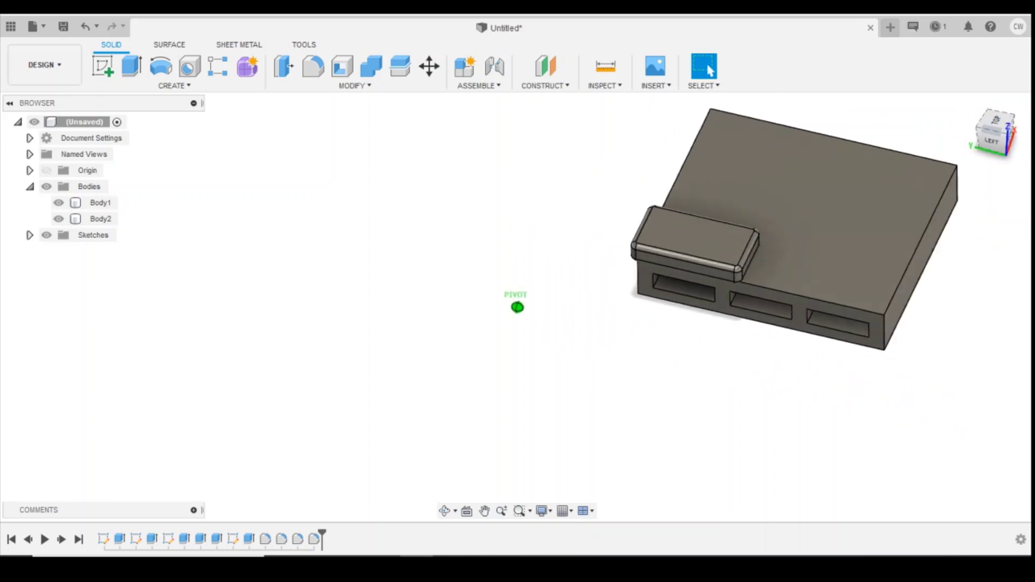
Step: Copy the filleted block Body2 and paste it with a -3.60 mm Y offset along the slotted edge of the base
{"action": "right_click", "coordinate": [99, 223]}
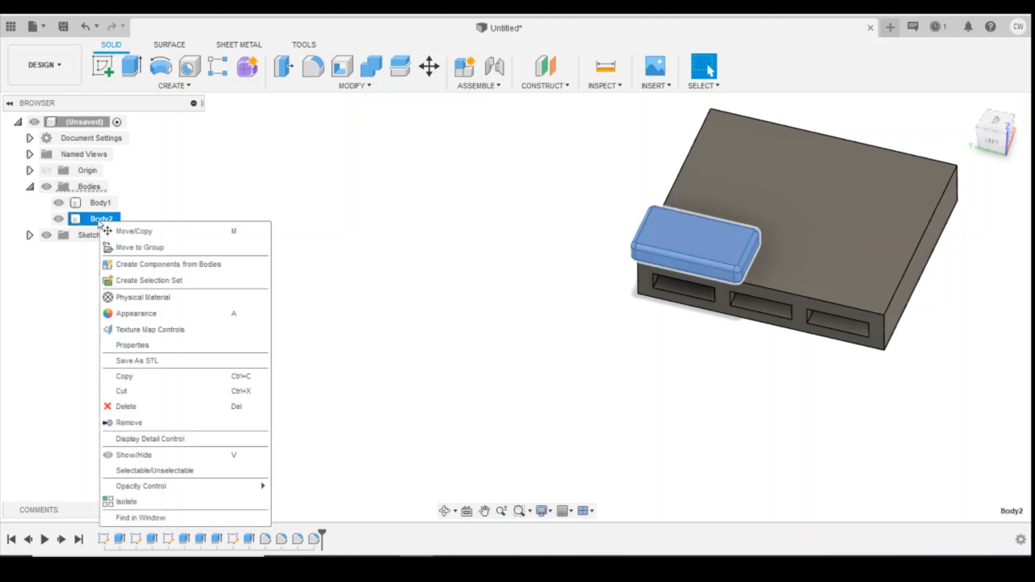
{"action": "left_click", "coordinate": [142, 376]}
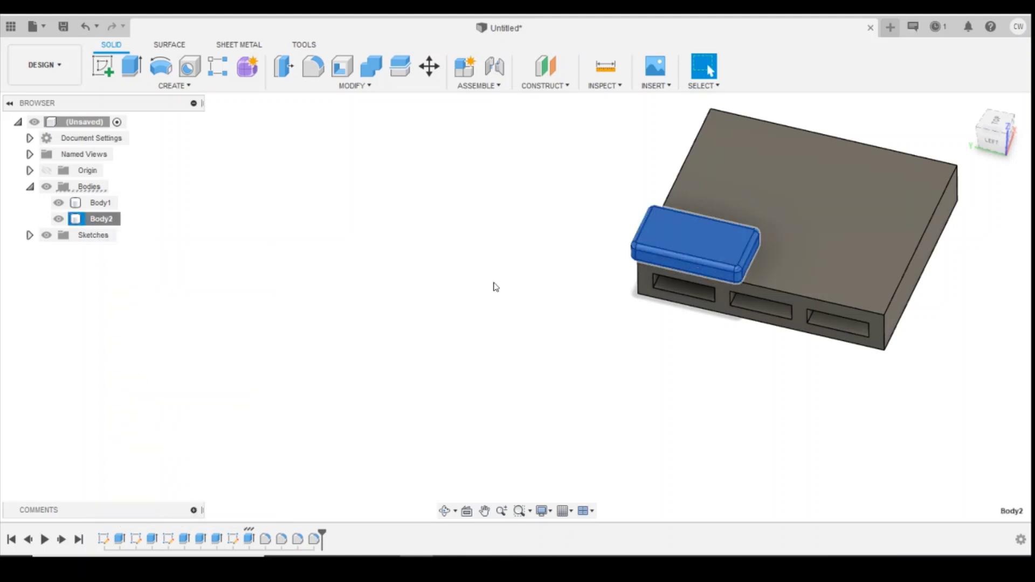
{"action": "right_click", "coordinate": [817, 268]}
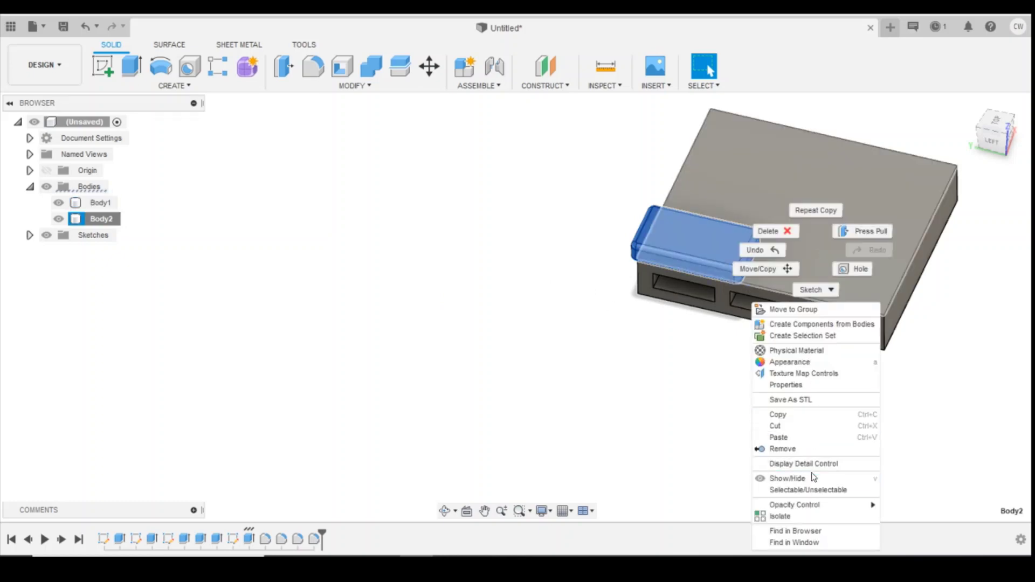
{"action": "left_click", "coordinate": [814, 437]}
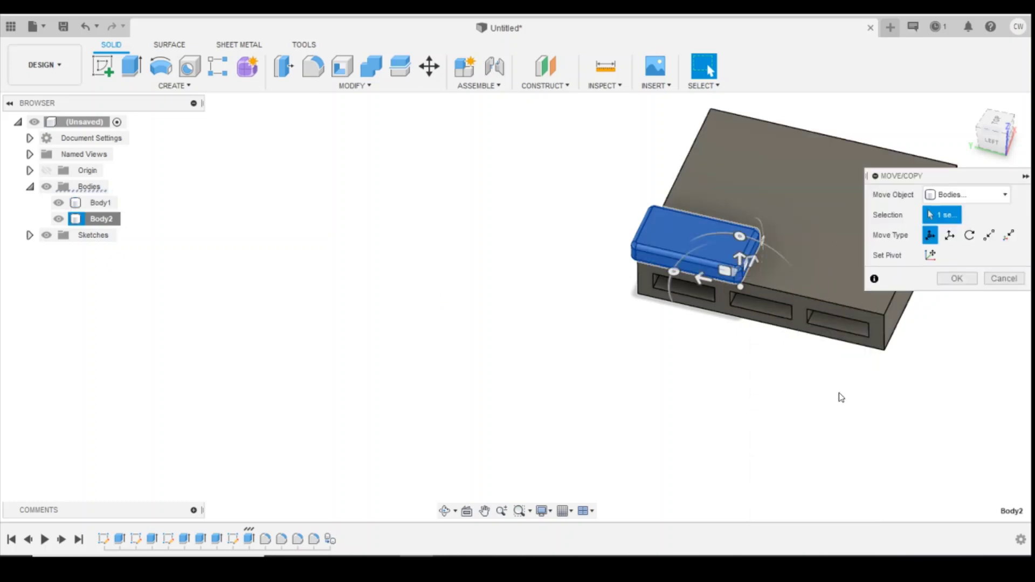
{"action": "left_click", "coordinate": [982, 143]}
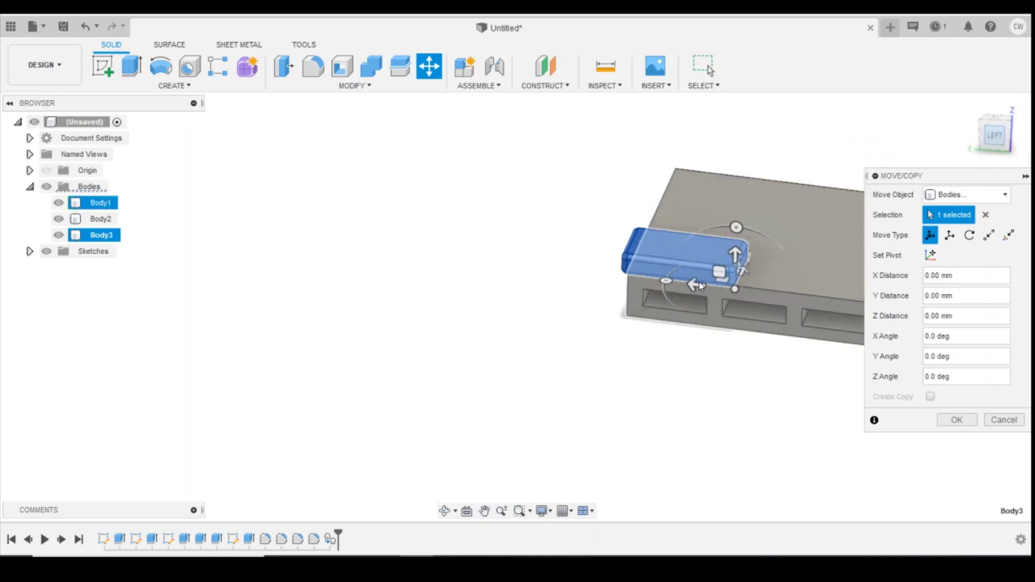
{"action": "left_click_drag", "start_coordinate": [680, 316], "coordinate": [854, 304]}
{"action": "scroll", "coordinate": [801, 319], "scroll_direction": "up", "scroll_amount": 6}
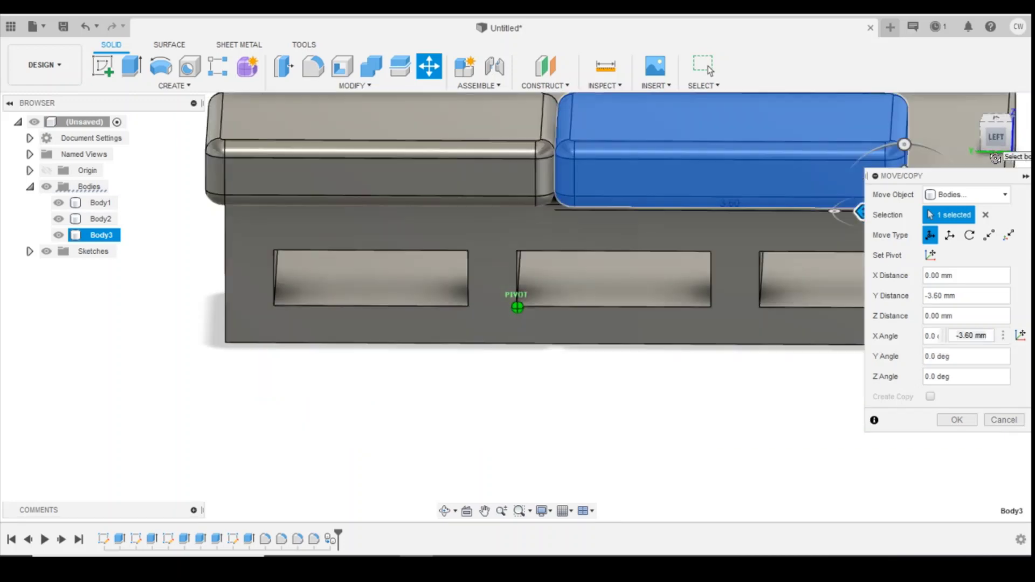
{"action": "middle_click_drag", "start_coordinate": [517, 296], "coordinate": [566, 247], "text": "shift"}
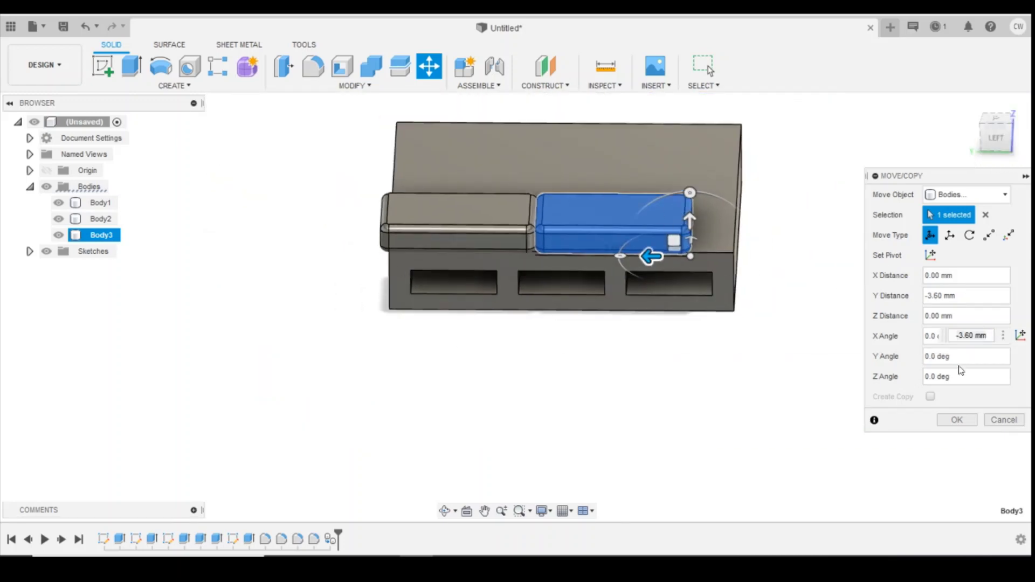
{"action": "left_click", "coordinate": [957, 420]}
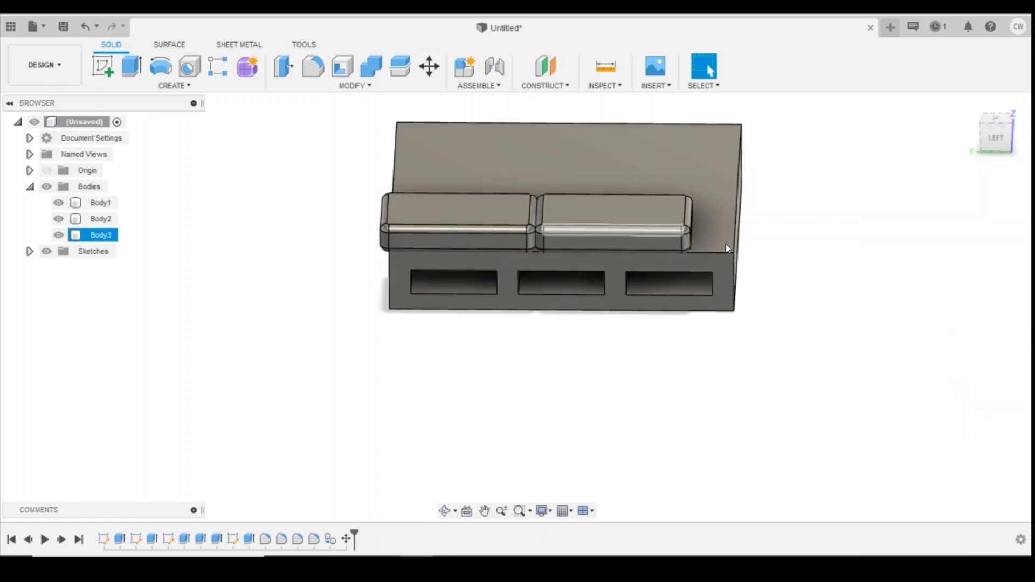
Step: Edit the overhanging block's sketch and set the rectangle's length in the Y direction to 2.80 mm
{"action": "right_click", "coordinate": [234, 542]}
{"action": "left_click", "coordinate": [305, 404]}
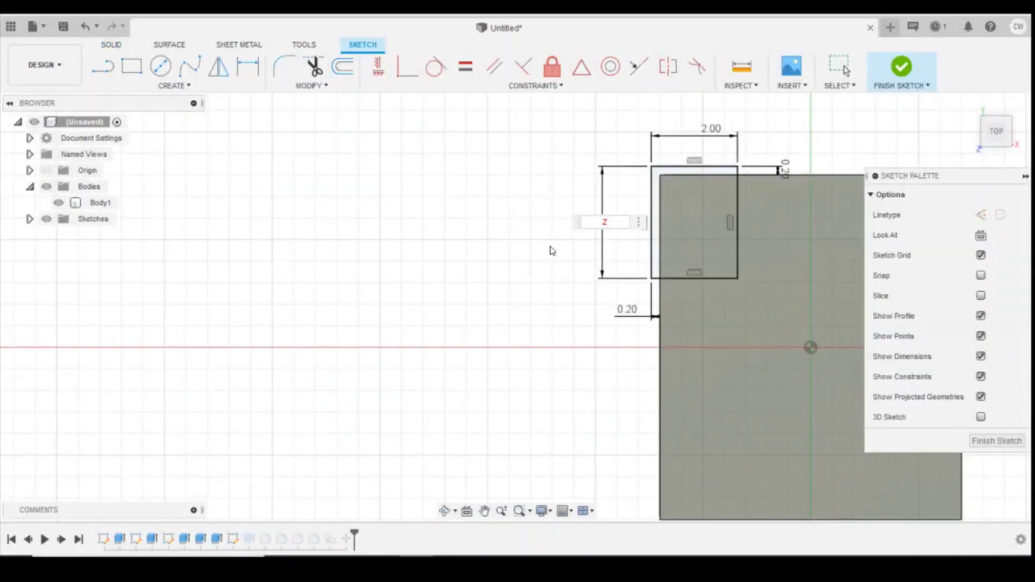
{"action": "double_click", "coordinate": [605, 222]}
{"action": "key", "text": "Return"}
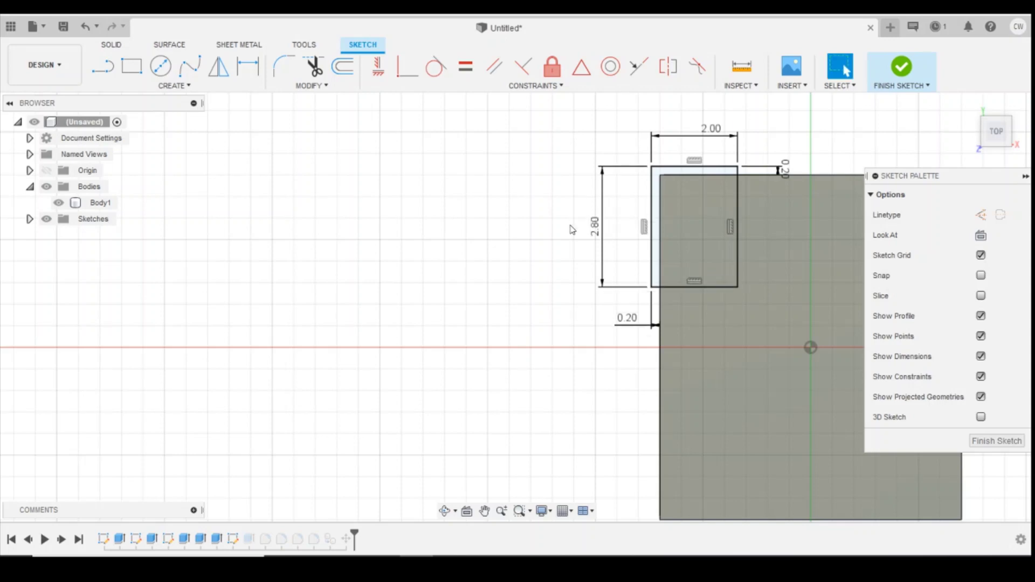
{"action": "left_click", "coordinate": [920, 81]}
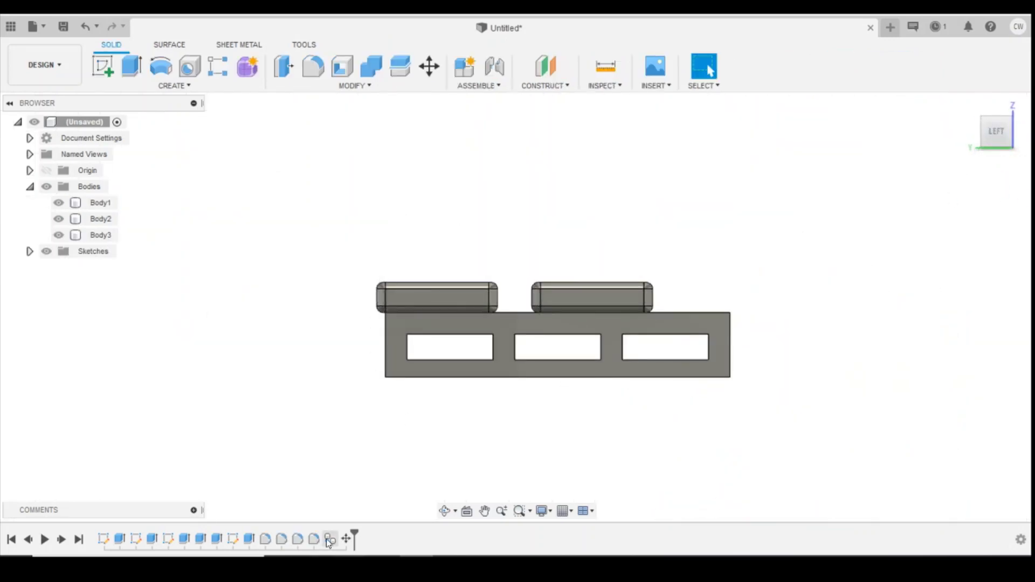
Step: Edit the move of the copied block, shifting it 0.80 mm in Y so that it butts against the first block
{"action": "right_click", "coordinate": [330, 539]}
{"action": "left_click", "coordinate": [402, 440]}
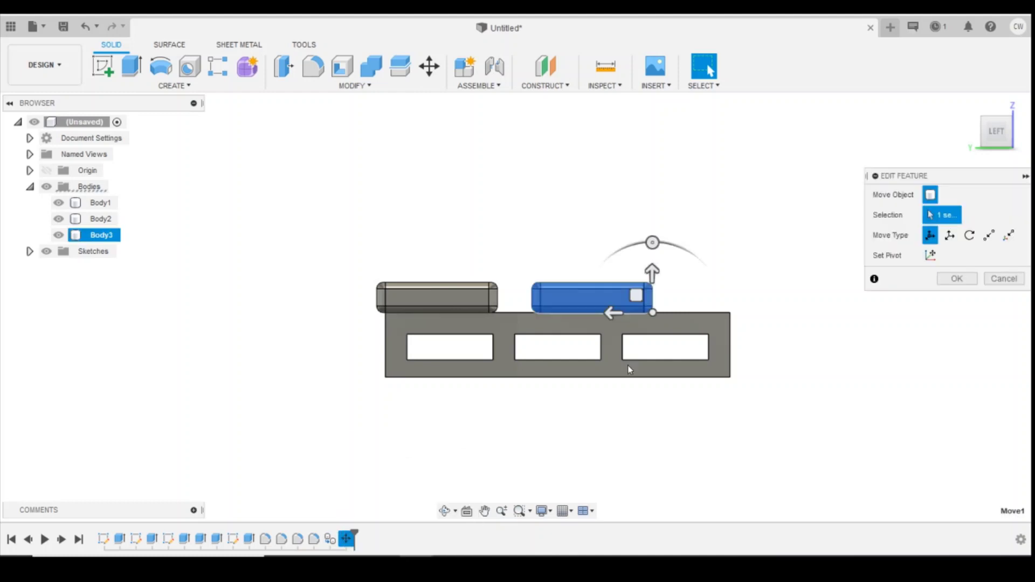
{"action": "mouse_move", "coordinate": [618, 319]}
{"action": "left_mouse_down"}
{"action": "mouse_move", "coordinate": [597, 321]}
{"action": "mouse_move", "coordinate": [608, 307]}
{"action": "left_mouse_up"}
{"action": "scroll", "coordinate": [590, 317], "scroll_direction": "up", "scroll_amount": 3}
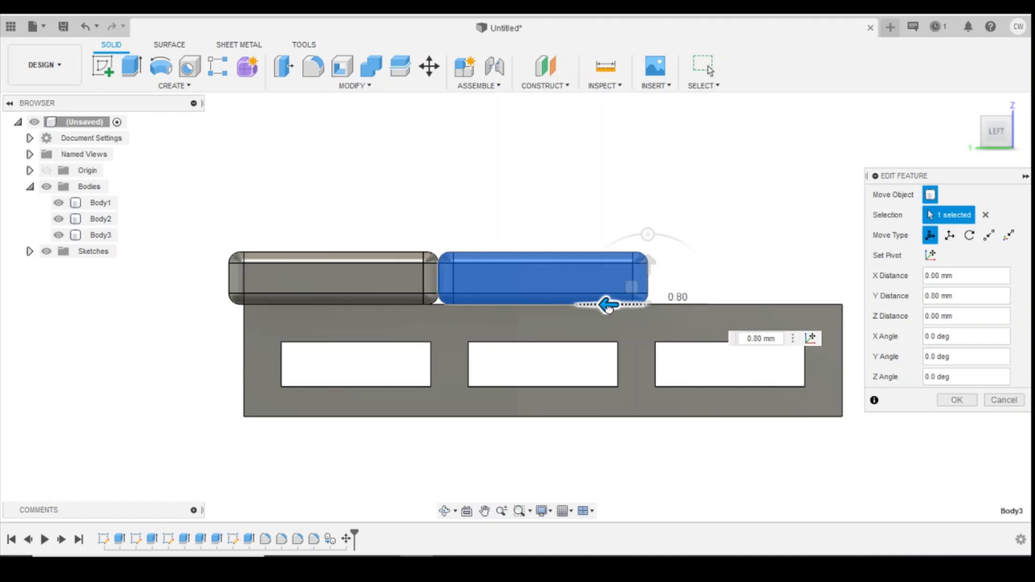
{"action": "mouse_move", "coordinate": [994, 132]}
{"action": "left_mouse_down"}
{"action": "mouse_move", "coordinate": [984, 164]}
{"action": "mouse_move", "coordinate": [1003, 131]}
{"action": "left_mouse_up"}
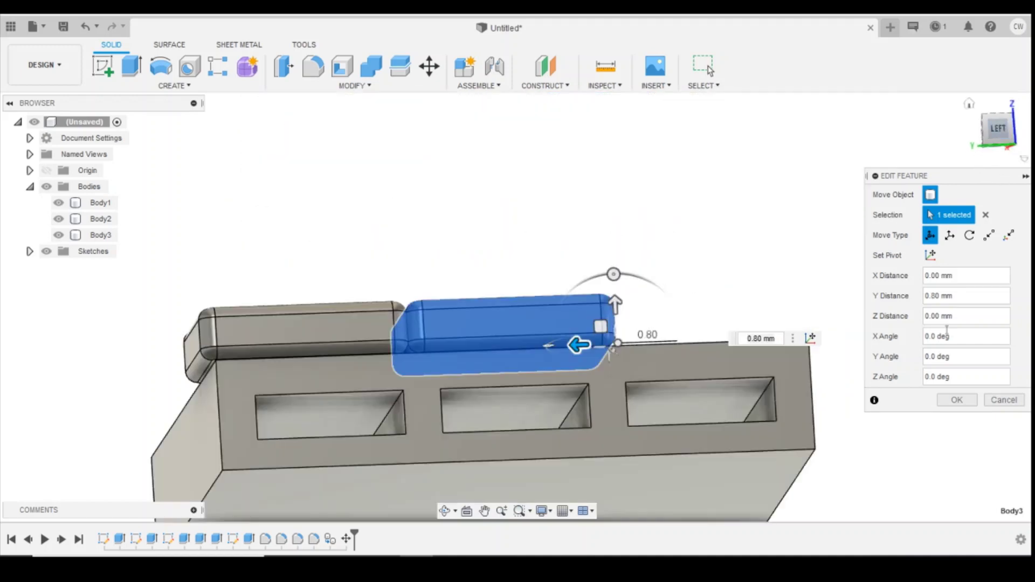
{"action": "left_click", "coordinate": [955, 400]}
{"action": "middle_click_drag", "start_coordinate": [518, 303], "coordinate": [678, 393], "text": "shift"}
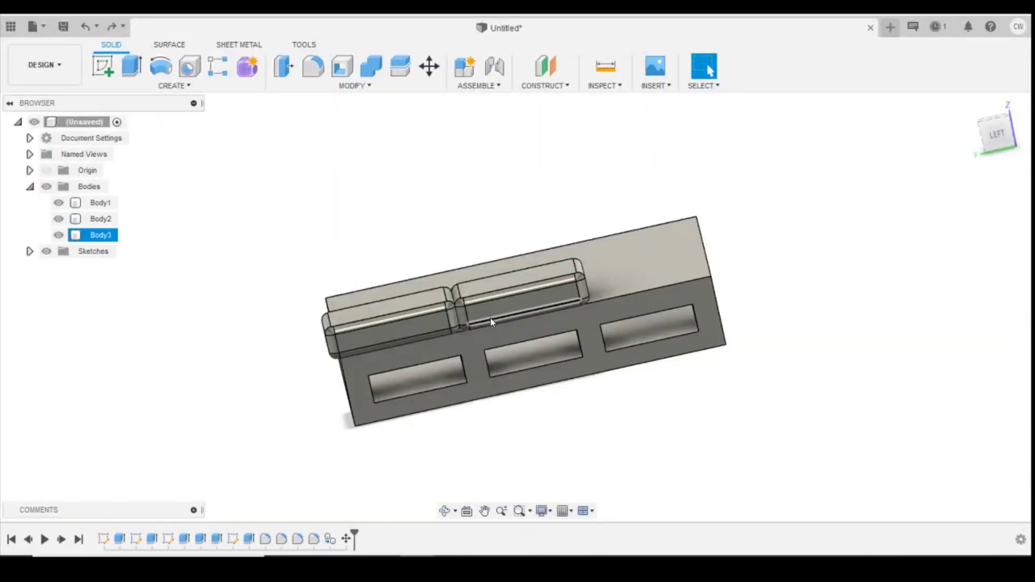
Step: Copy the second block Body3 and paste it with a -2.80 mm Y offset to complete a row of three
{"action": "right_click", "coordinate": [96, 238]}
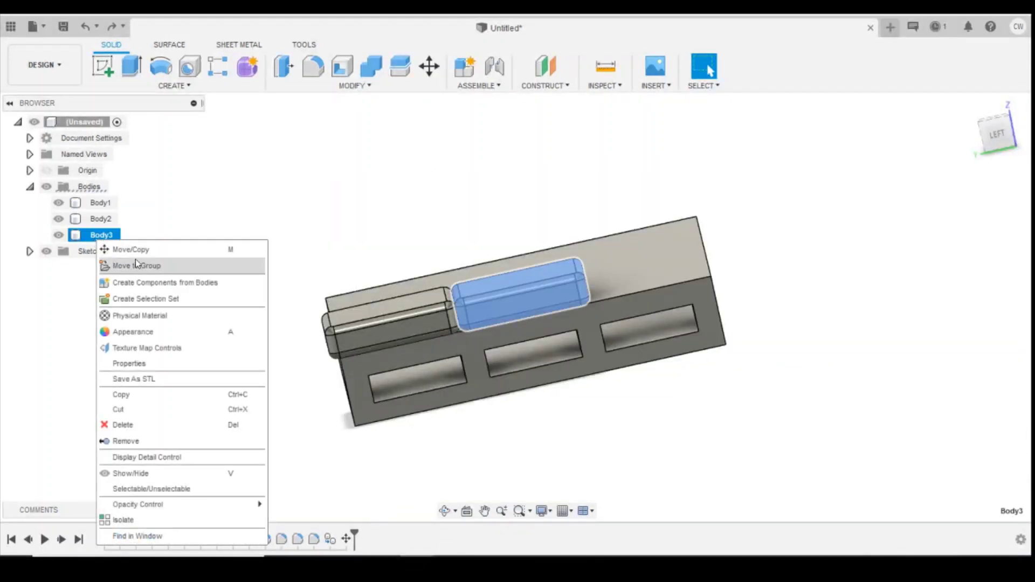
{"action": "left_click", "coordinate": [136, 400]}
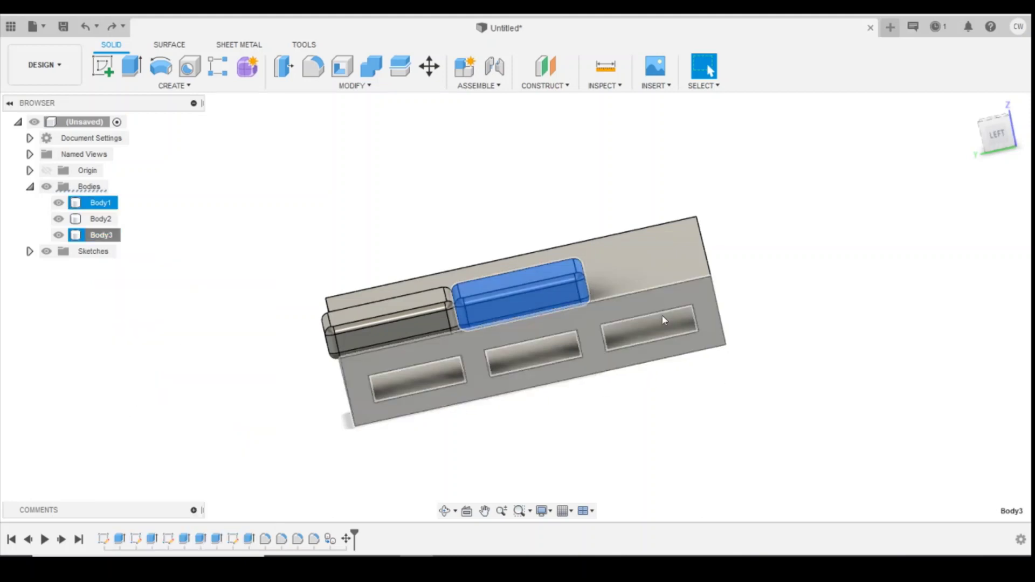
{"action": "right_click", "coordinate": [678, 270]}
{"action": "left_click", "coordinate": [654, 437]}
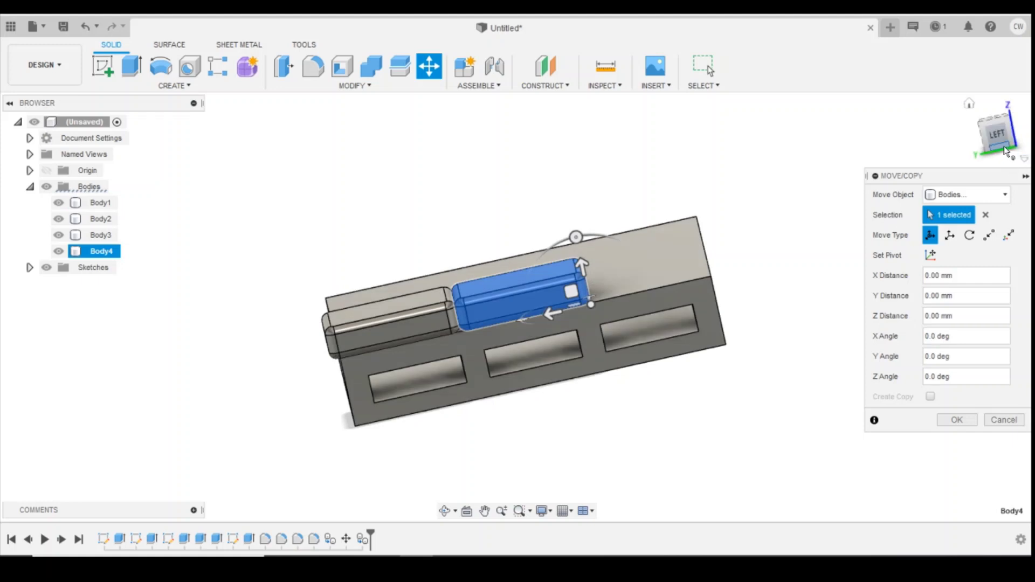
{"action": "left_click", "coordinate": [997, 135]}
{"action": "left_click_drag", "start_coordinate": [550, 290], "coordinate": [682, 291]}
{"action": "scroll", "coordinate": [680, 291], "scroll_direction": "up", "scroll_amount": 3}
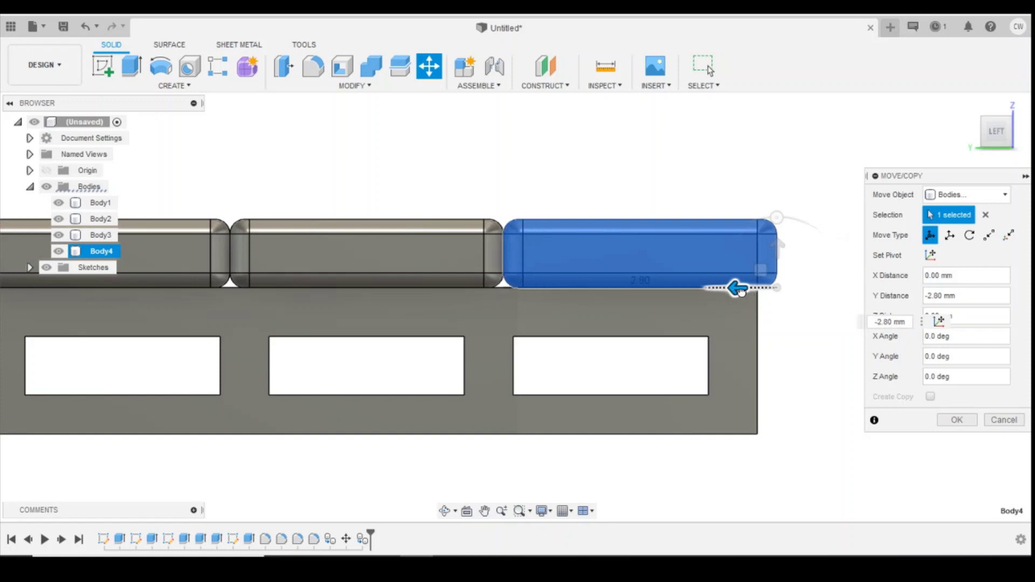
{"action": "left_click", "coordinate": [955, 421]}
{"action": "scroll", "coordinate": [831, 372], "scroll_direction": "down", "scroll_amount": 2}
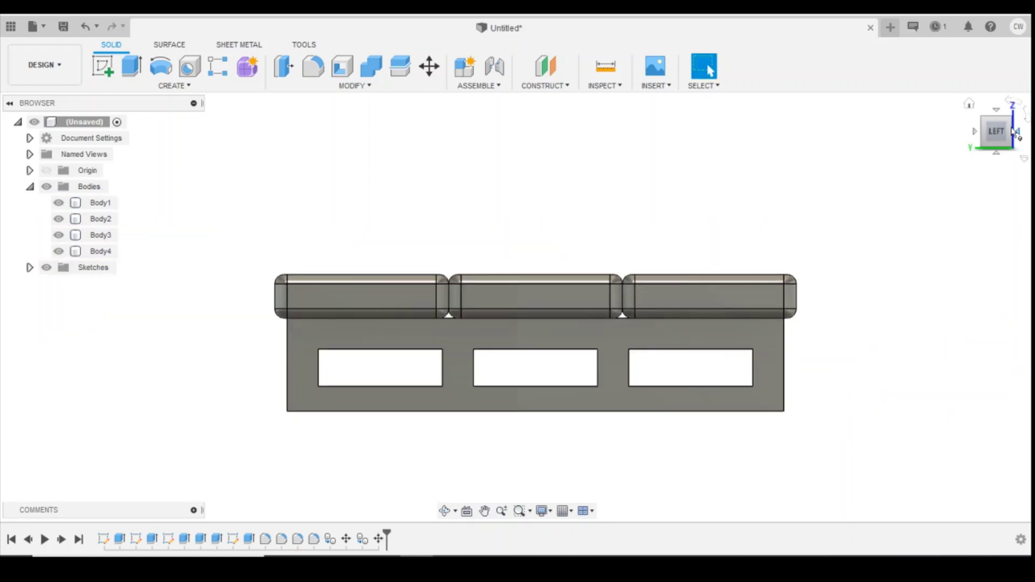
Step: Copy the row of three blocks, Body2 to Body4, and paste it with a 2.00 mm X offset as a second row
{"action": "left_click_drag", "start_coordinate": [999, 135], "coordinate": [771, 222]}
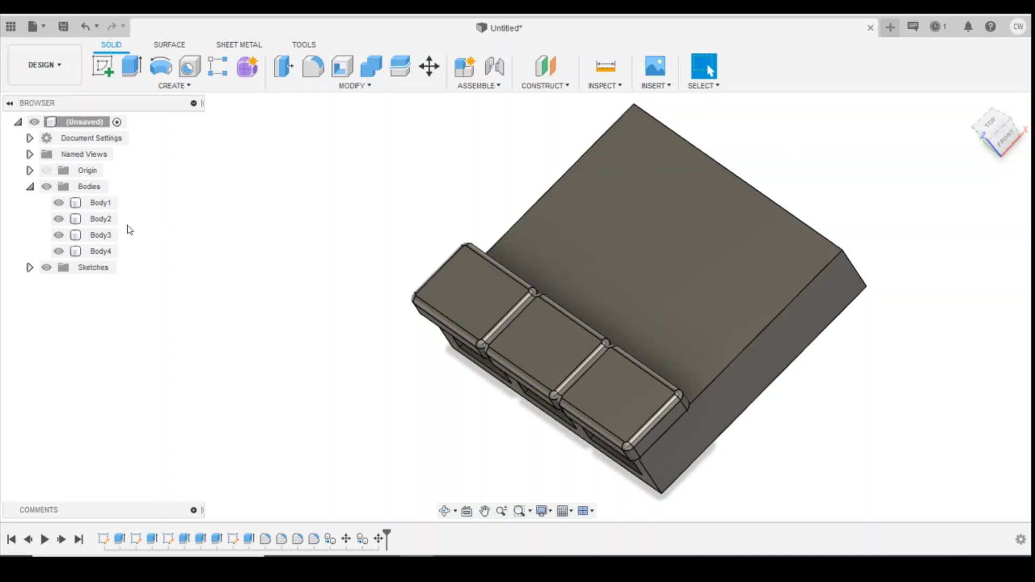
{"action": "left_click", "coordinate": [102, 220]}
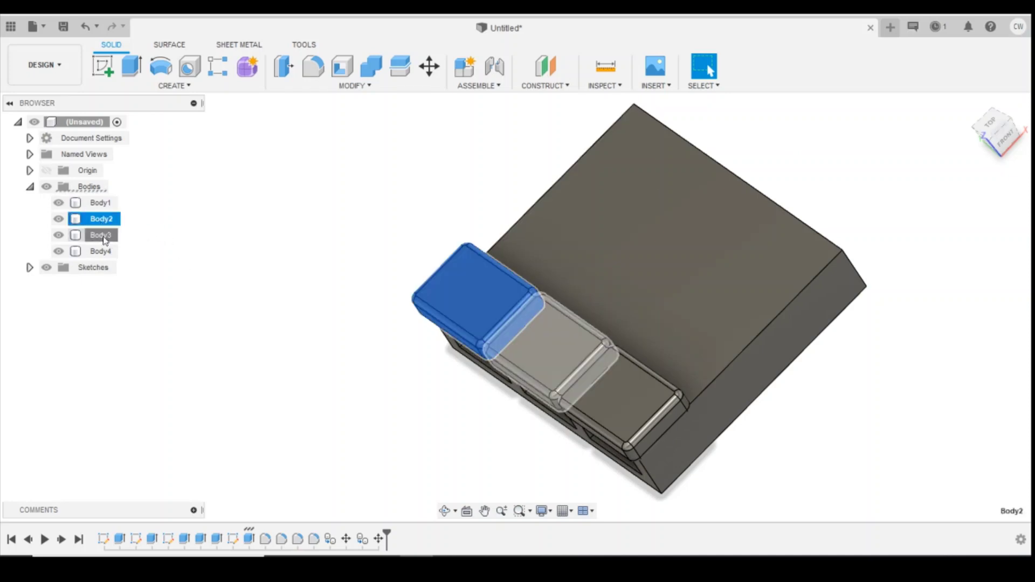
{"action": "left_click", "coordinate": [101, 235], "text": "shift"}
{"action": "left_click", "coordinate": [103, 251], "text": "shift"}
{"action": "right_click", "coordinate": [105, 252]}
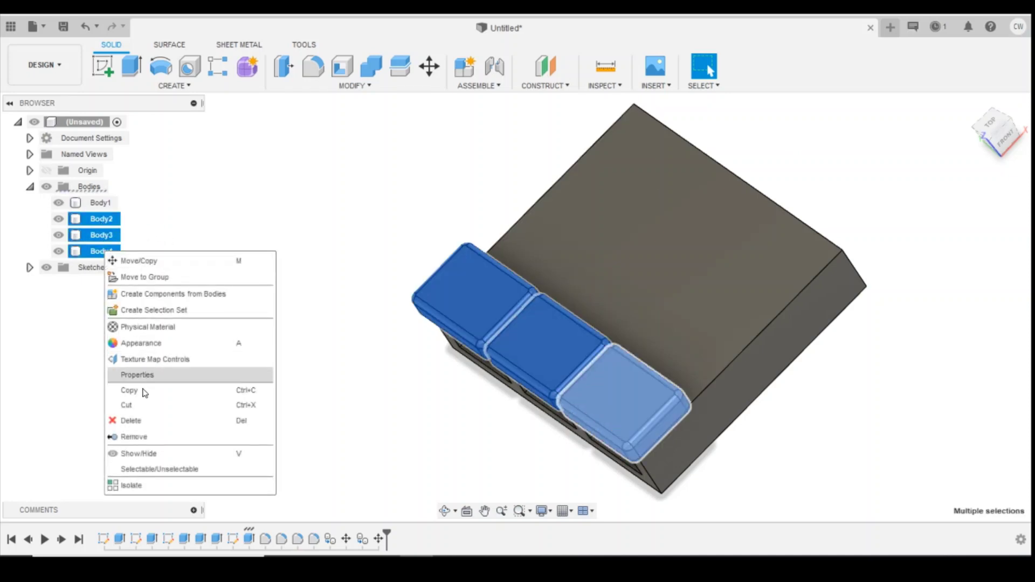
{"action": "left_click", "coordinate": [130, 391]}
{"action": "right_click", "coordinate": [597, 257]}
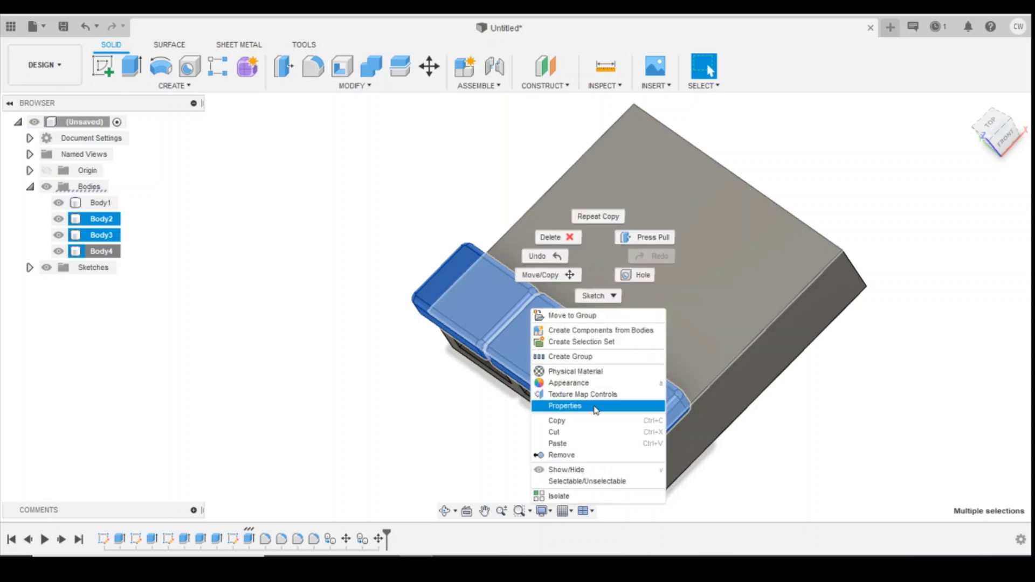
{"action": "left_click", "coordinate": [572, 443]}
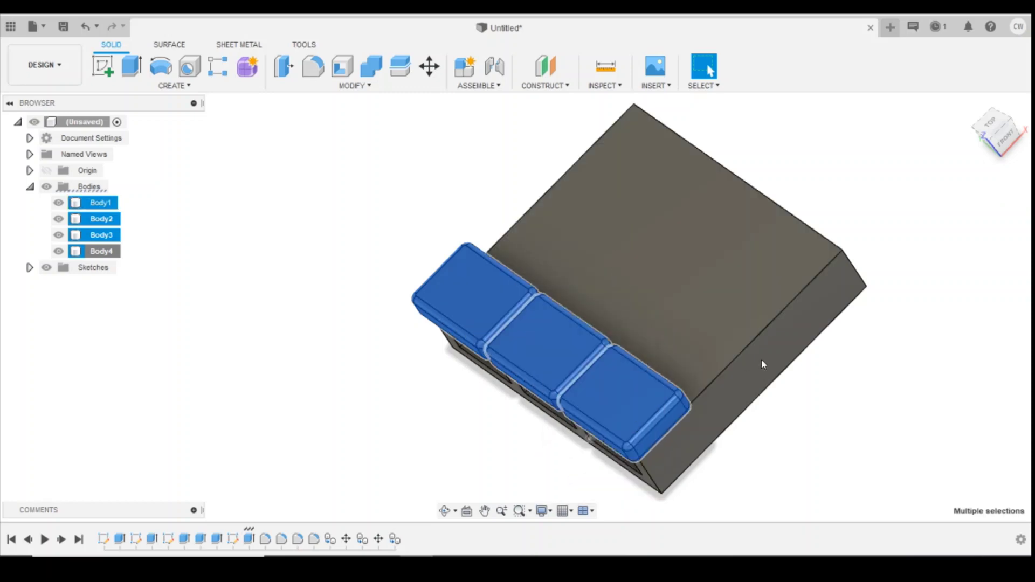
{"action": "left_click", "coordinate": [1004, 140]}
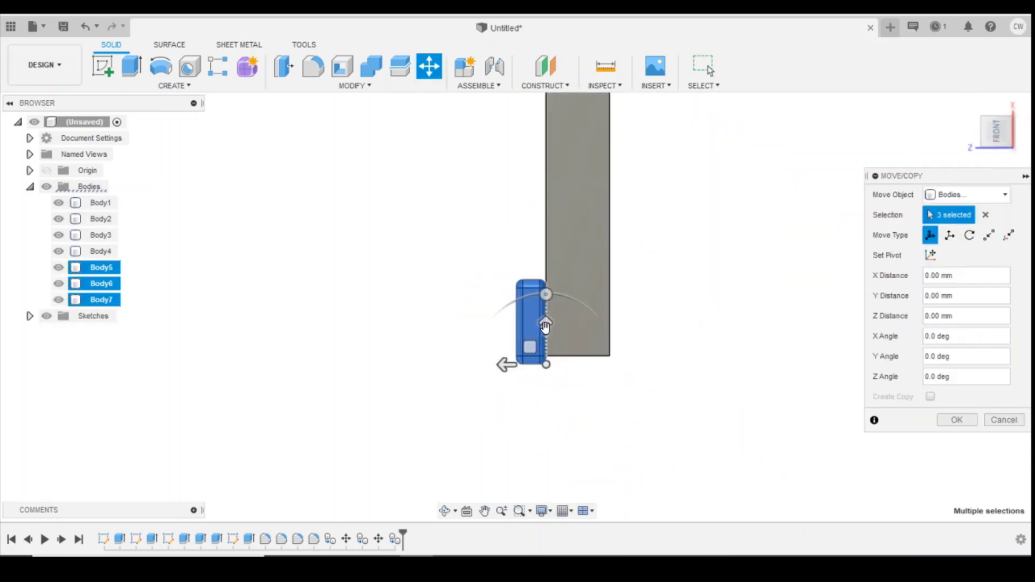
{"action": "left_click_drag", "start_coordinate": [546, 325], "coordinate": [549, 236]}
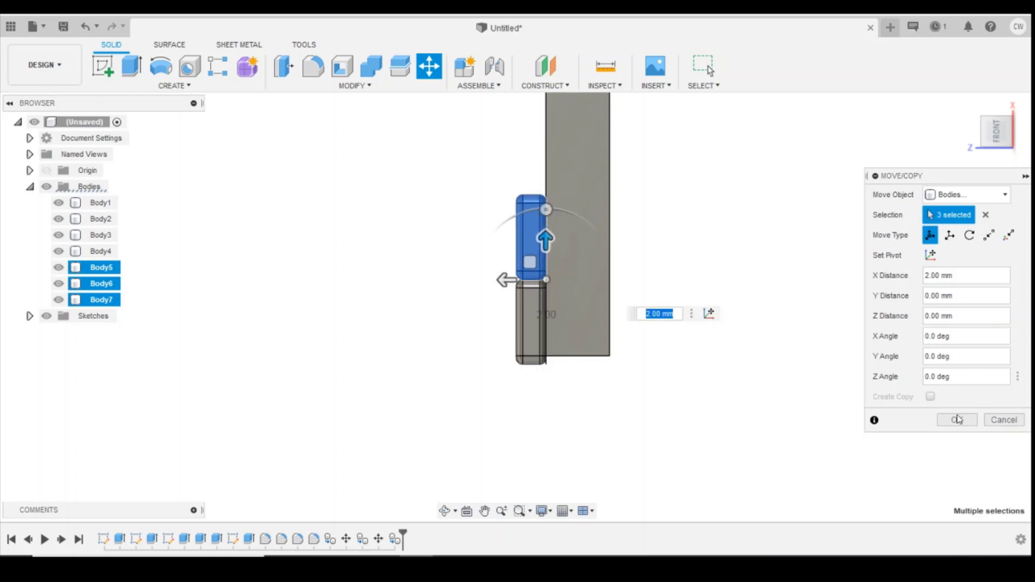
{"action": "key", "text": "Return"}
Step: Copy Body2 and paste it onto the uncovered strip of the top face, rotated a quarter turn
{"action": "left_click", "coordinate": [970, 105]}
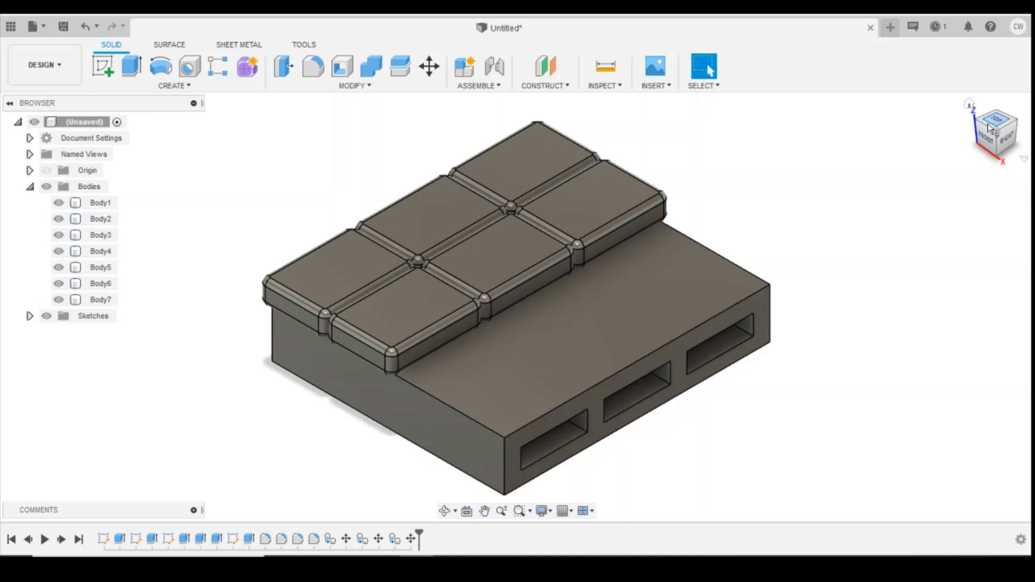
{"action": "mouse_move", "coordinate": [990, 129]}
{"action": "left_mouse_down"}
{"action": "mouse_move", "coordinate": [990, 151]}
{"action": "mouse_move", "coordinate": [1013, 179]}
{"action": "left_mouse_up"}
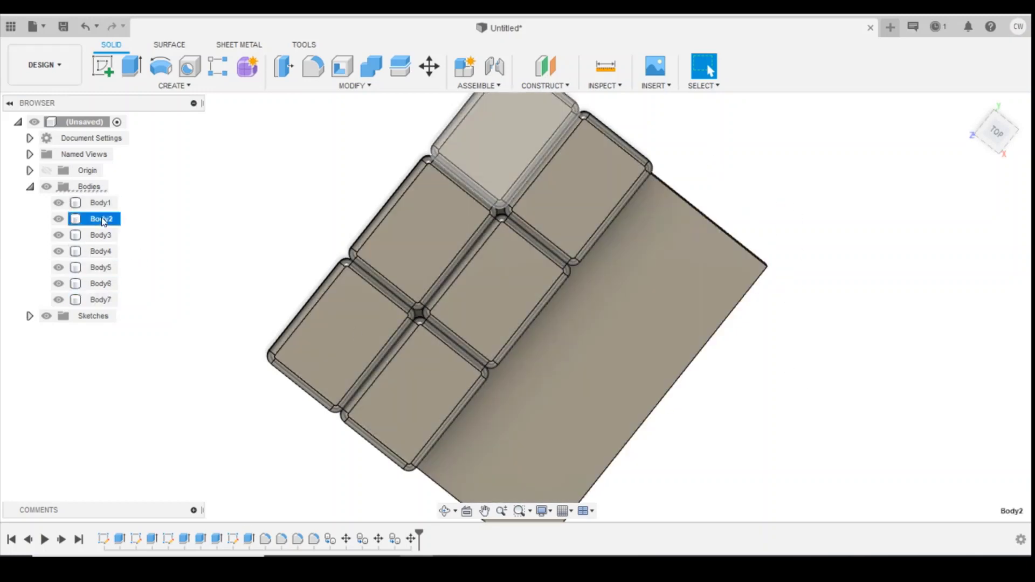
{"action": "right_click", "coordinate": [103, 219]}
{"action": "left_click", "coordinate": [166, 372]}
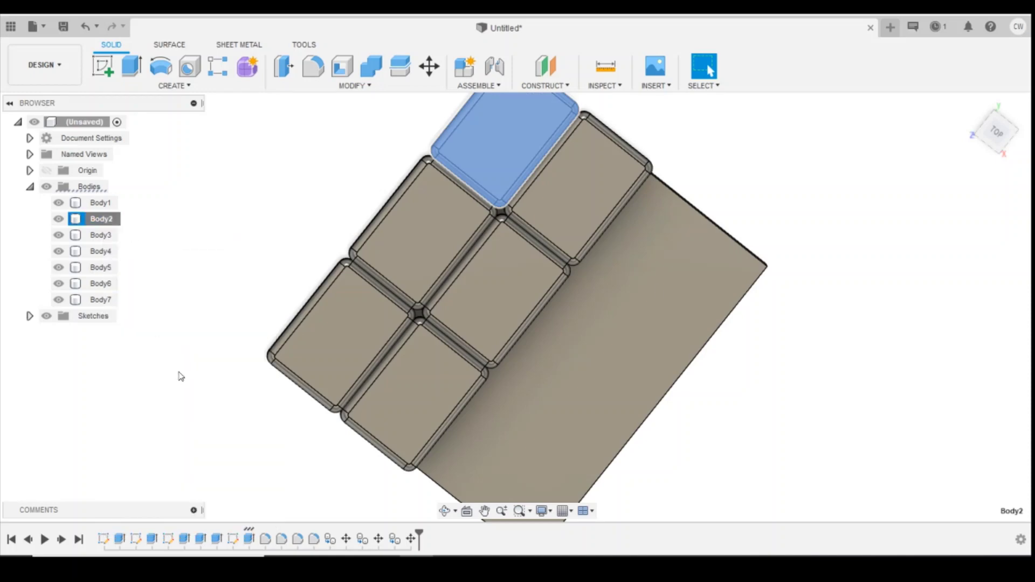
{"action": "right_click", "coordinate": [743, 175]}
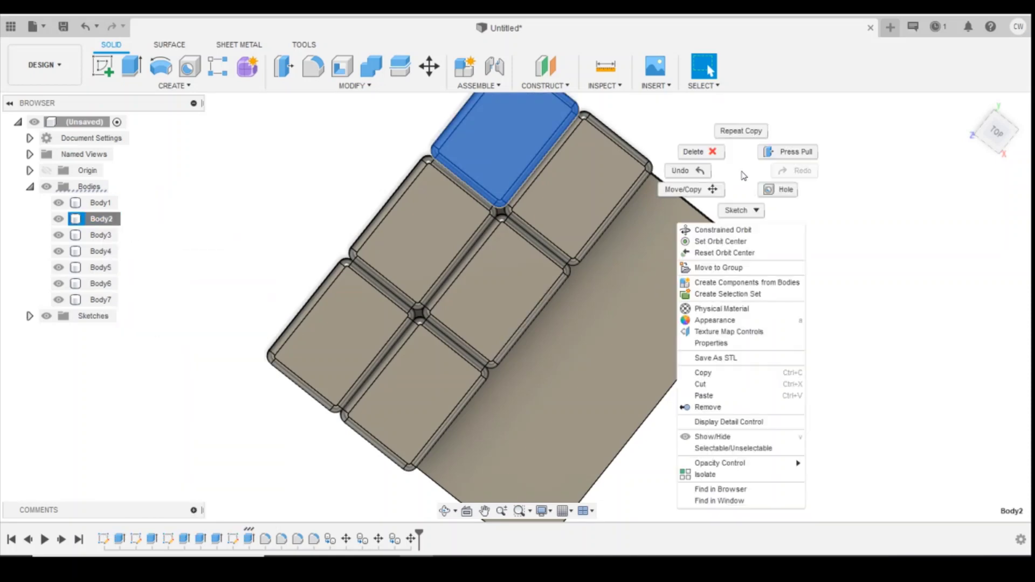
{"action": "left_click", "coordinate": [738, 399]}
{"action": "left_click_drag", "start_coordinate": [457, 180], "coordinate": [689, 296]}
{"action": "left_click_drag", "start_coordinate": [672, 257], "coordinate": [621, 306]}
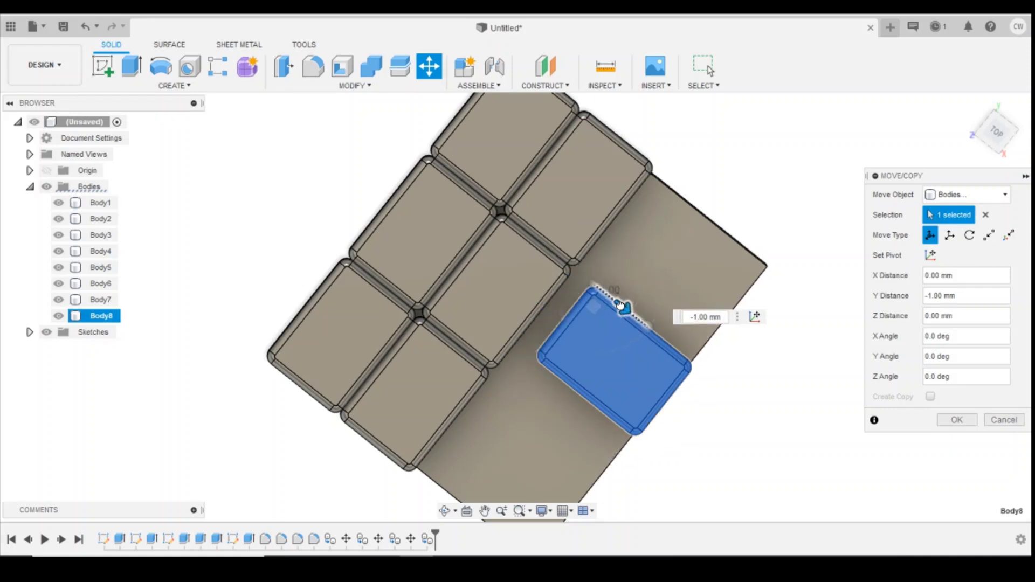
{"action": "left_click_drag", "start_coordinate": [697, 227], "coordinate": [699, 225]}
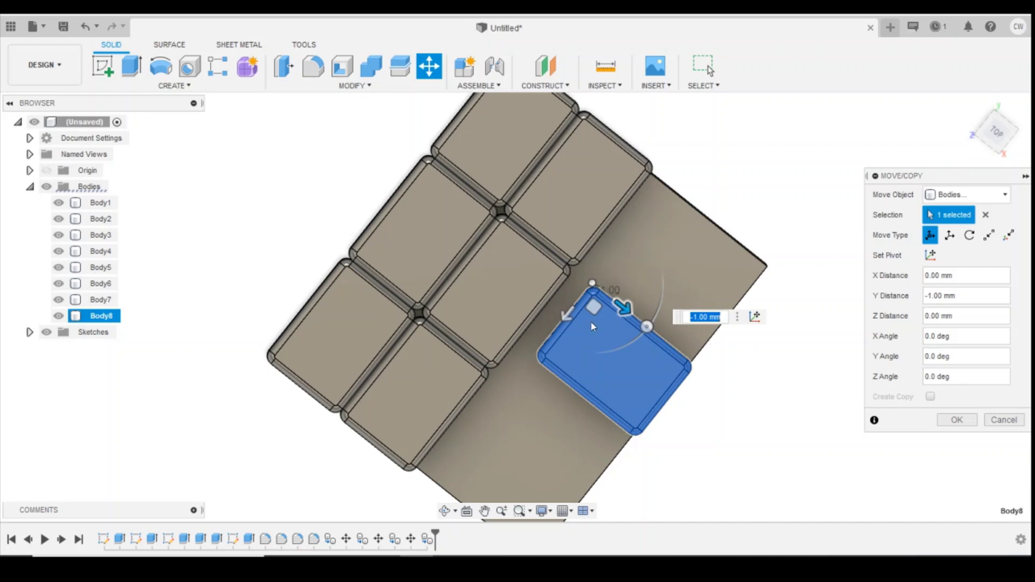
Step: Shift the pasted, rotated block -2.70 mm in X so that it sits at the corner of the base, slightly overhanging its edges
{"action": "left_click_drag", "start_coordinate": [565, 314], "coordinate": [655, 204]}
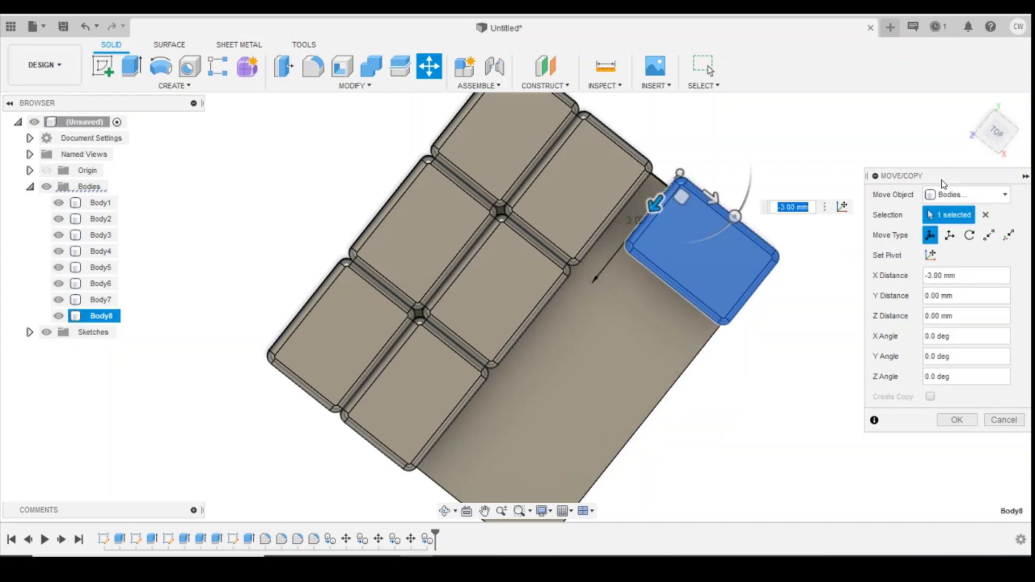
{"action": "left_click", "coordinate": [993, 135]}
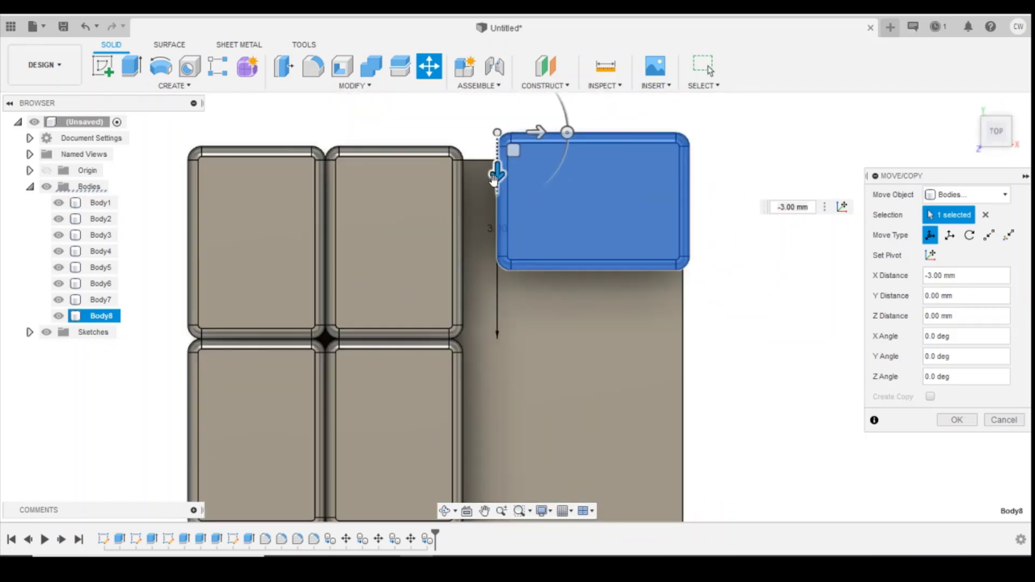
{"action": "left_click_drag", "start_coordinate": [498, 174], "coordinate": [497, 194]}
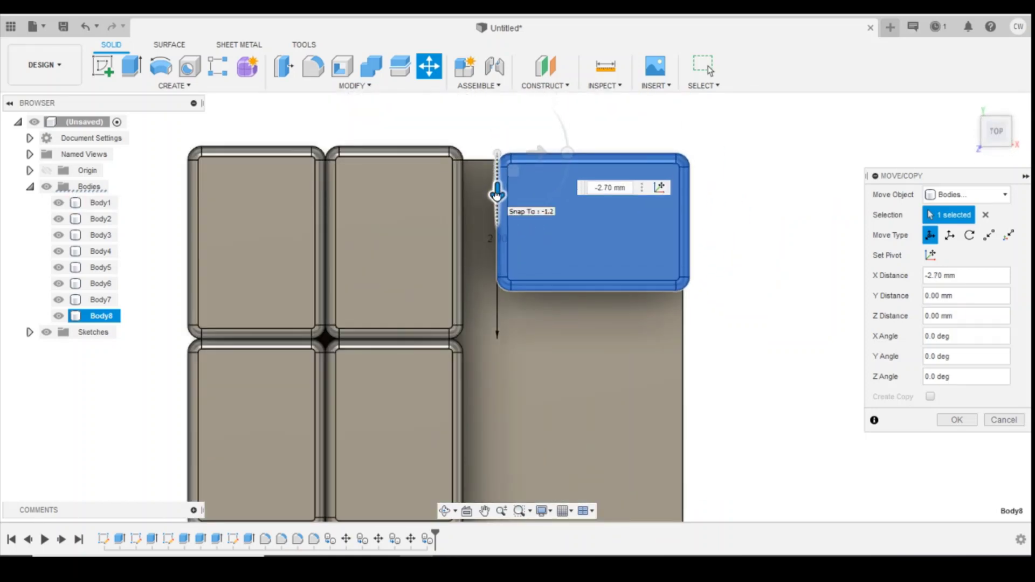
{"action": "scroll", "coordinate": [610, 196], "scroll_direction": "down", "scroll_amount": 3}
{"action": "left_click", "coordinate": [957, 420]}
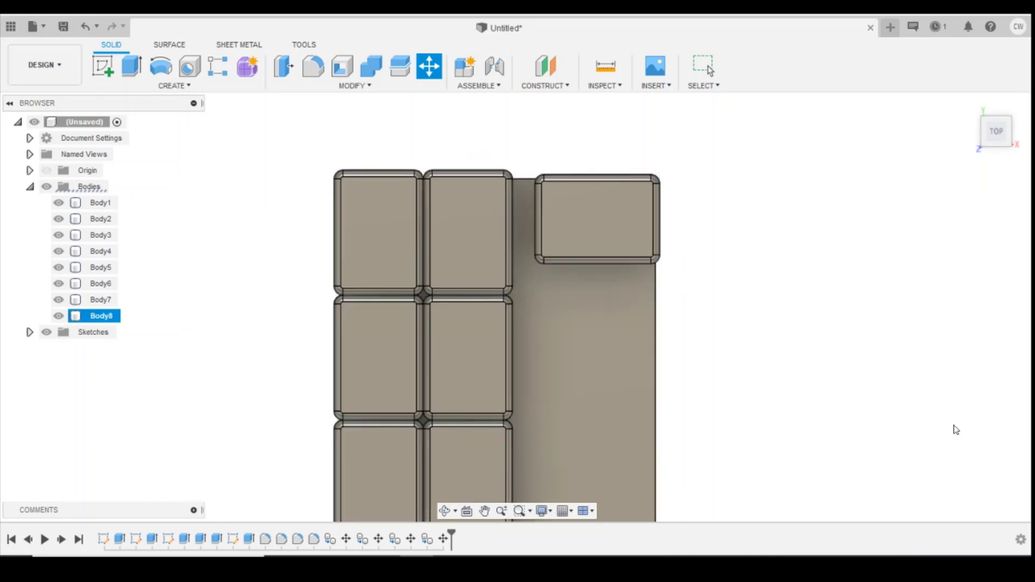
Step: Copy the rotated block Body8 and paste it with a -2.00 mm Y offset so that it butts against the original
{"action": "scroll", "coordinate": [603, 249], "scroll_direction": "down", "scroll_amount": 1}
{"action": "scroll", "coordinate": [613, 211], "scroll_direction": "down", "scroll_amount": 1}
{"action": "left_click", "coordinate": [609, 218]}
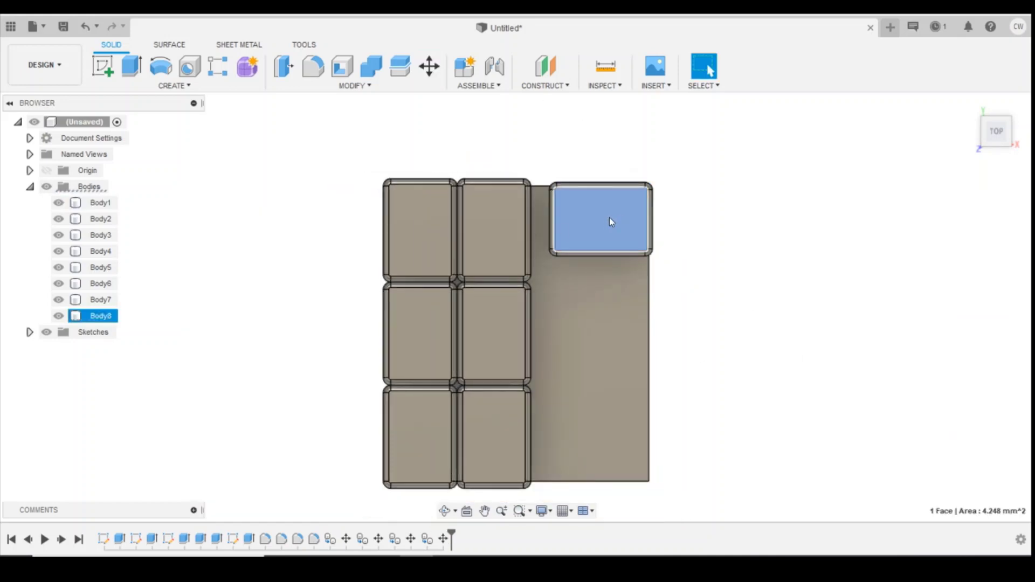
{"action": "left_click", "coordinate": [89, 319]}
{"action": "right_click", "coordinate": [89, 318]}
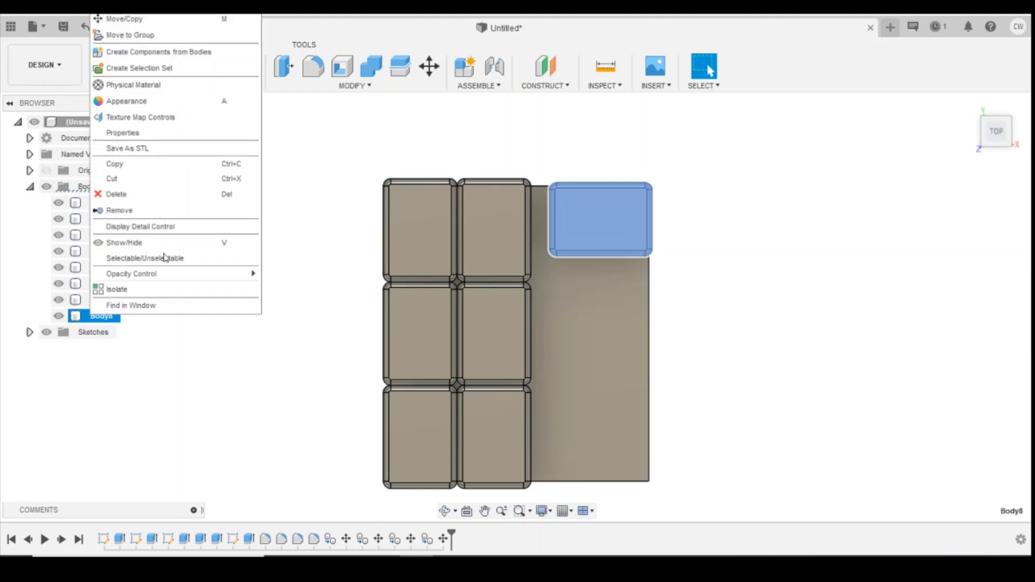
{"action": "left_click", "coordinate": [155, 165]}
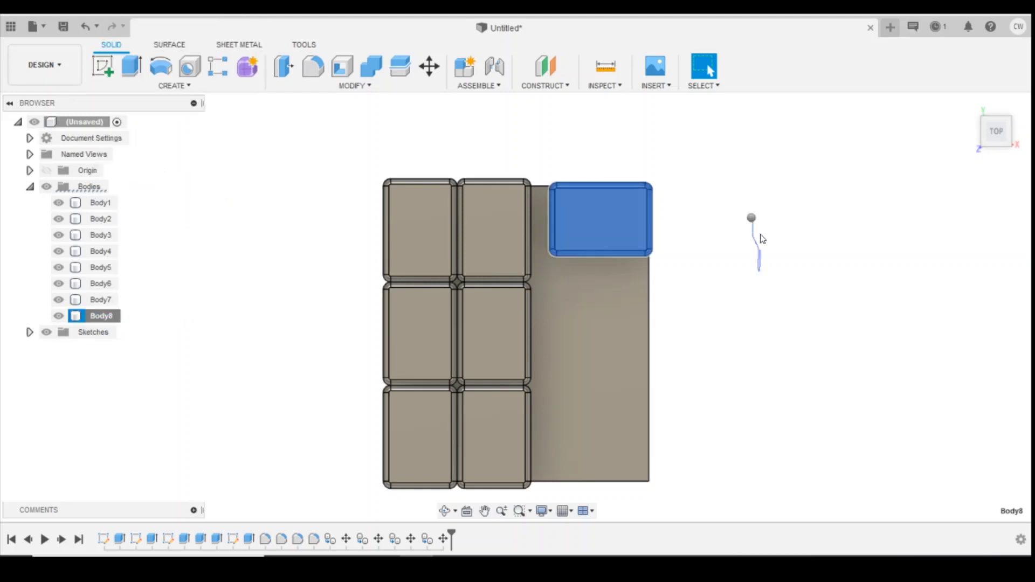
{"action": "right_click", "coordinate": [753, 220]}
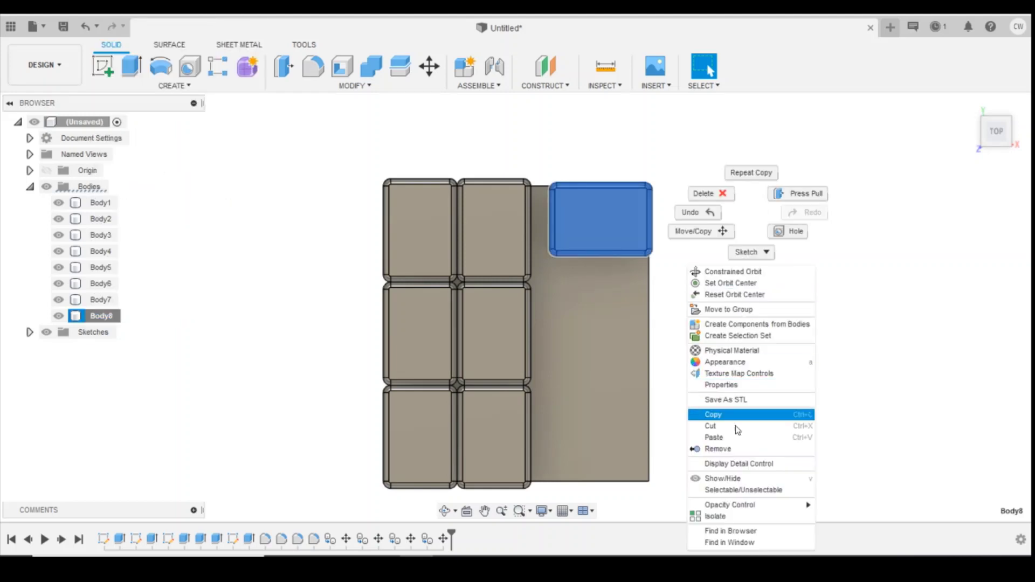
{"action": "left_click", "coordinate": [717, 433]}
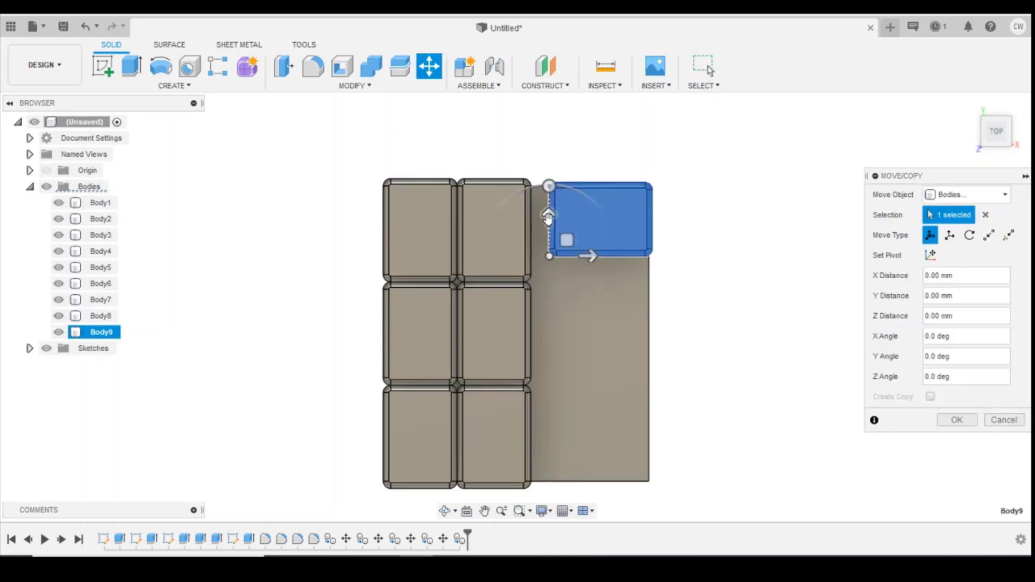
{"action": "left_click_drag", "start_coordinate": [550, 186], "coordinate": [552, 292]}
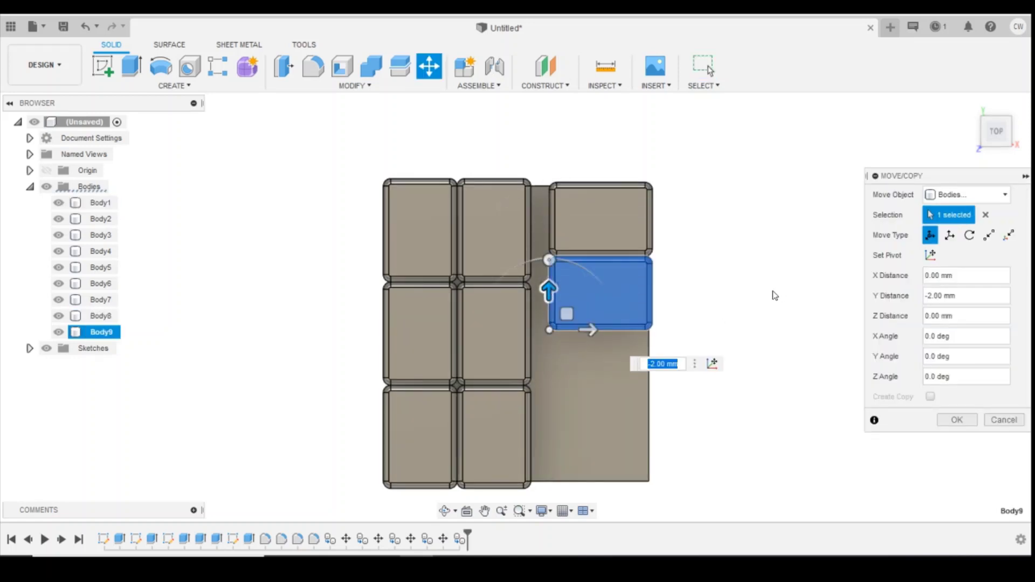
{"action": "left_click", "coordinate": [943, 424]}
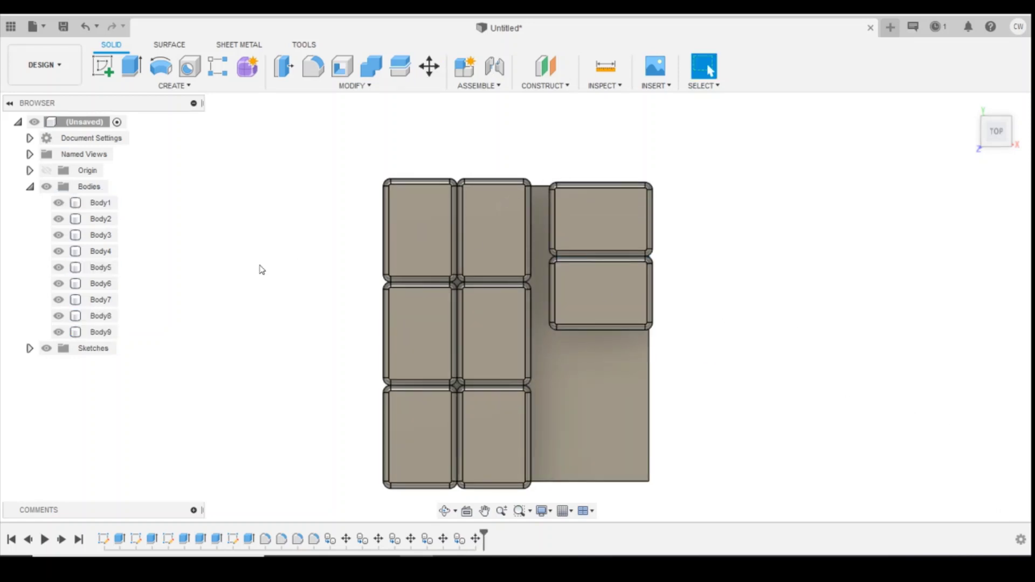
Step: Paste a further copy of the rotated block Body8 with a -4.00 mm Y offset as the third block of the column
{"action": "left_click", "coordinate": [106, 317]}
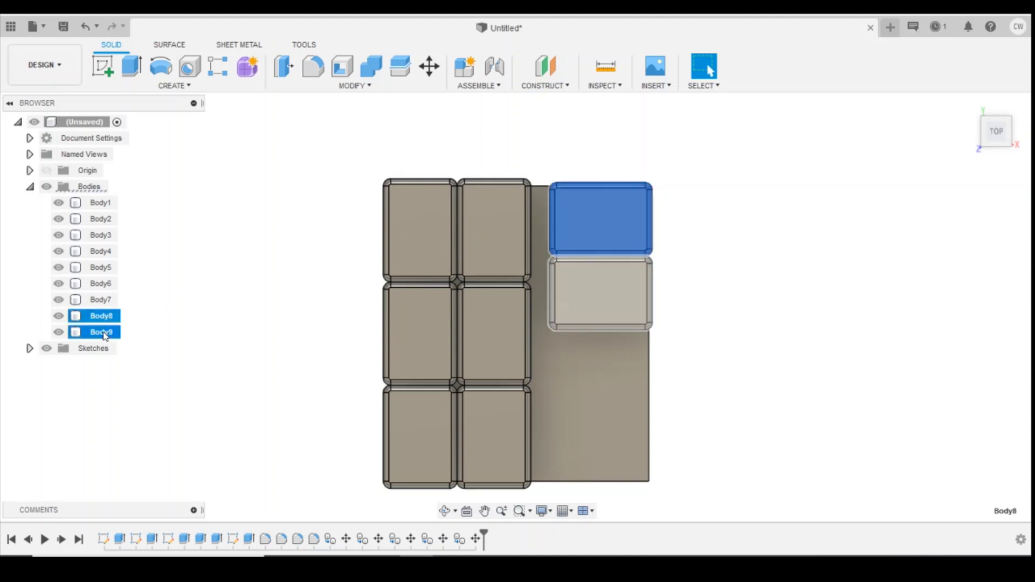
{"action": "left_click", "coordinate": [100, 332], "text": "shift"}
{"action": "right_click", "coordinate": [580, 273]}
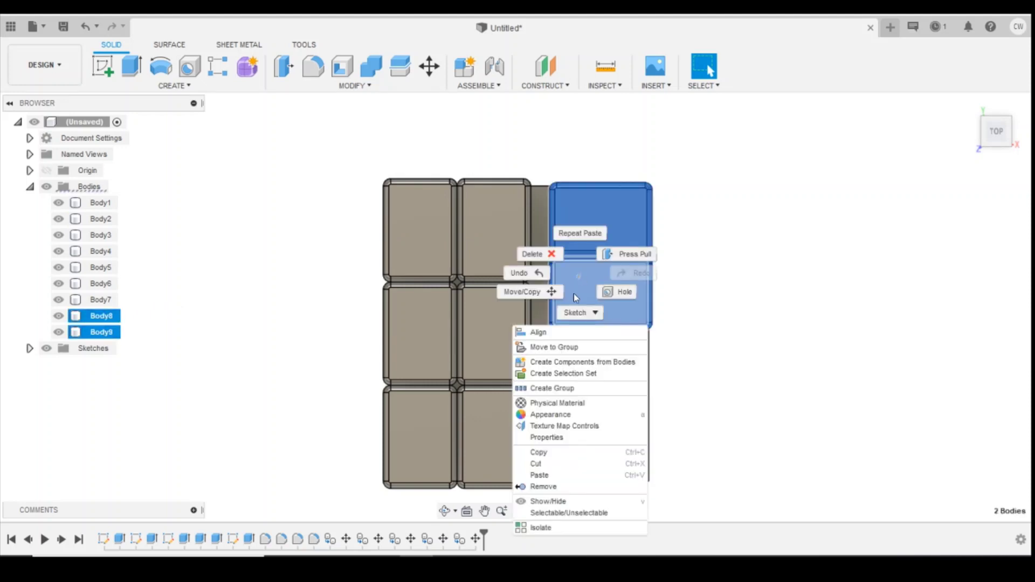
{"action": "left_click", "coordinate": [570, 457]}
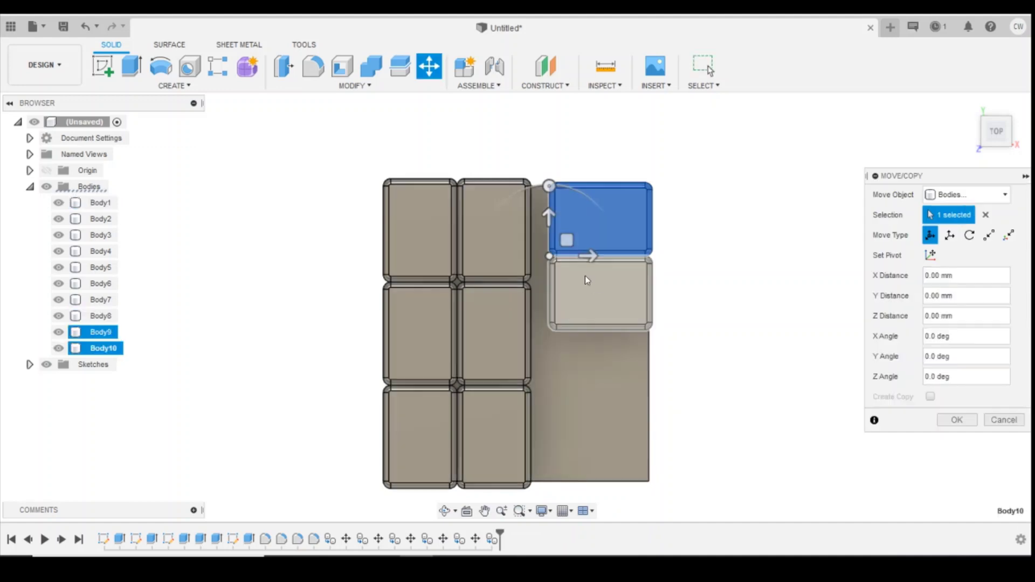
{"action": "left_click_drag", "start_coordinate": [550, 229], "coordinate": [580, 377]}
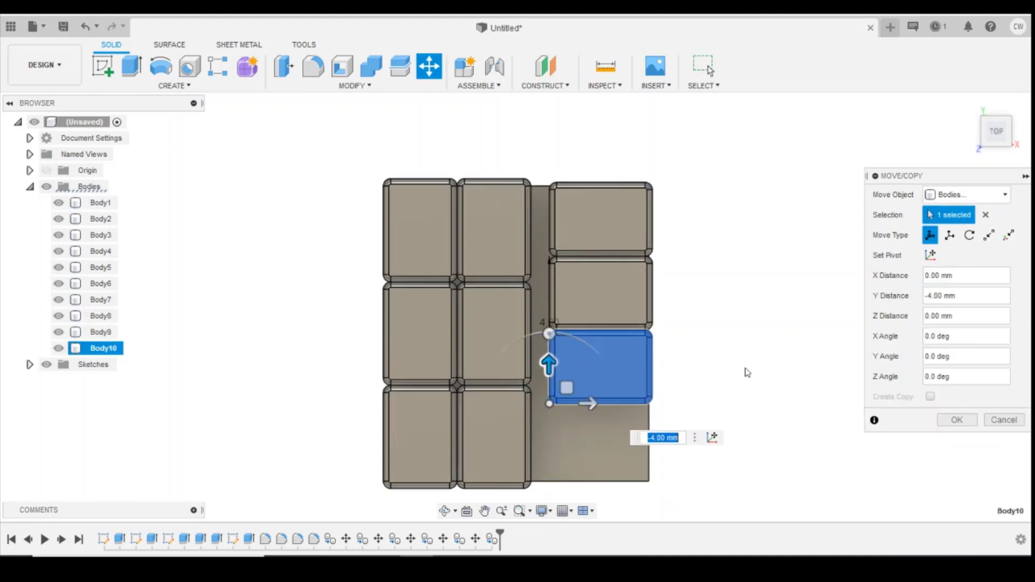
{"action": "scroll", "coordinate": [622, 416], "scroll_direction": "up", "scroll_amount": 3}
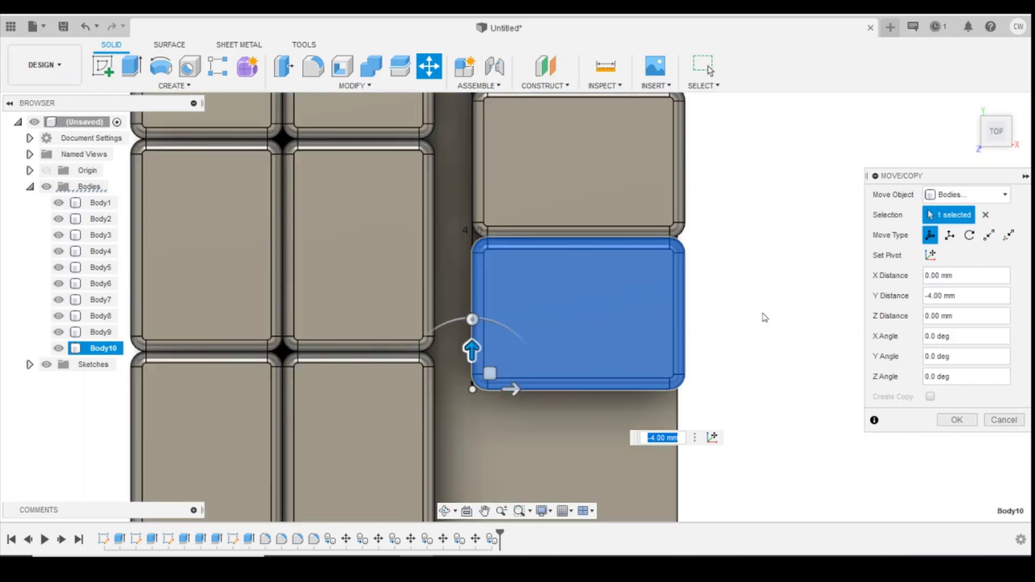
{"action": "left_click", "coordinate": [969, 424]}
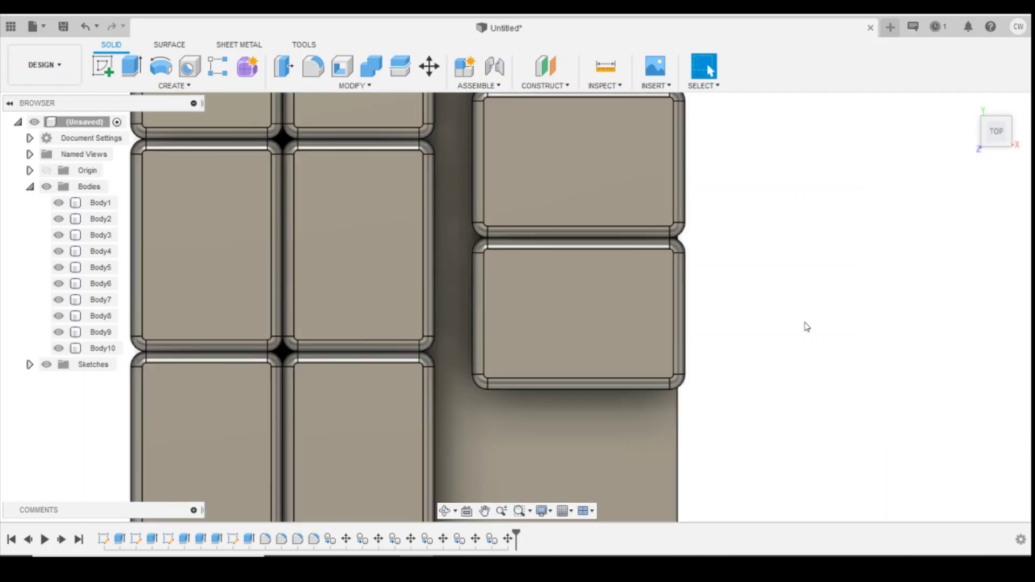
Step: Copy Body10 and paste it with a -2.00 mm Y offset as the fourth block of the column
{"action": "left_click", "coordinate": [103, 350]}
{"action": "right_click", "coordinate": [104, 349]}
{"action": "left_click", "coordinate": [152, 197]}
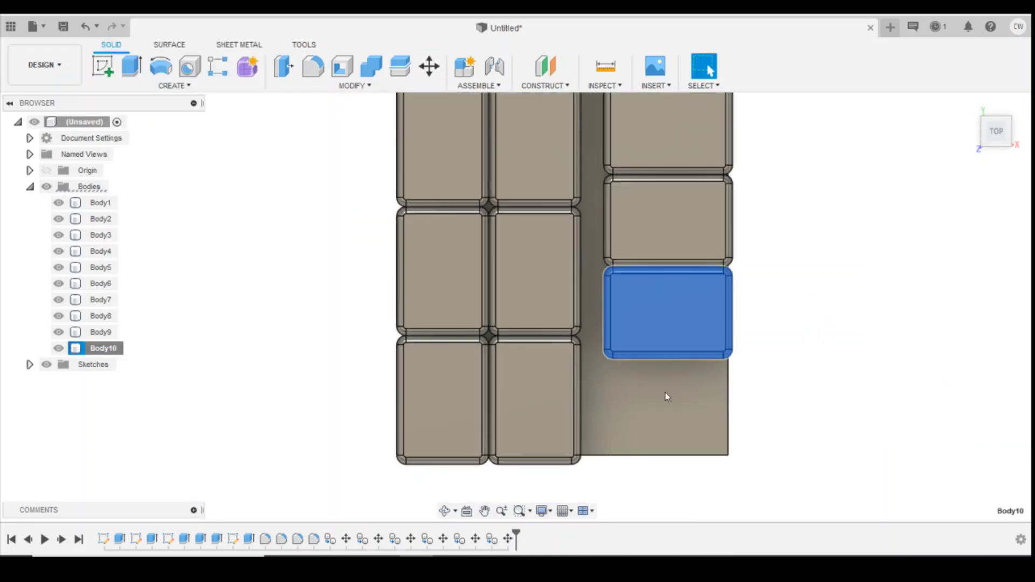
{"action": "right_click", "coordinate": [683, 405]}
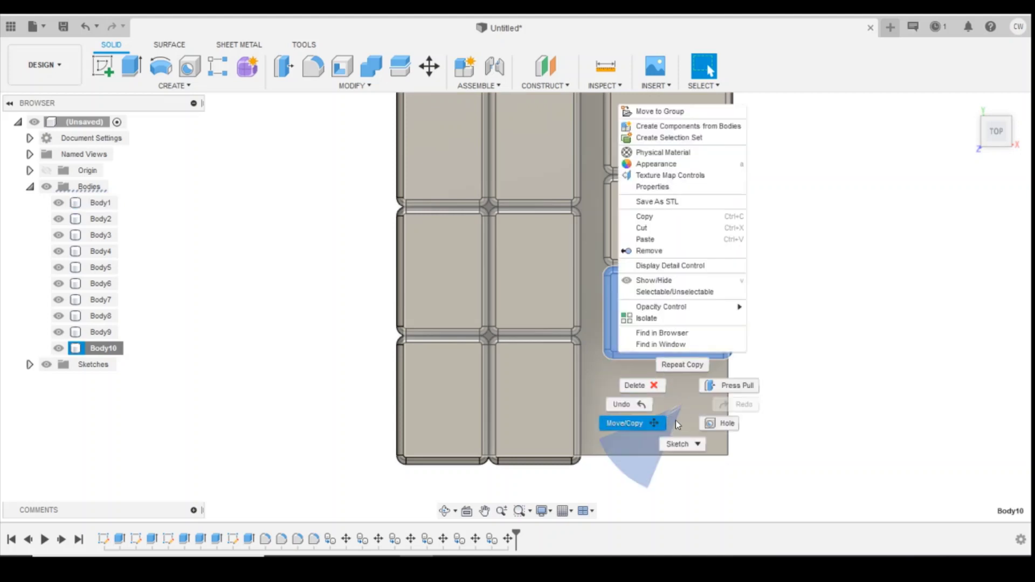
{"action": "left_click", "coordinate": [683, 240]}
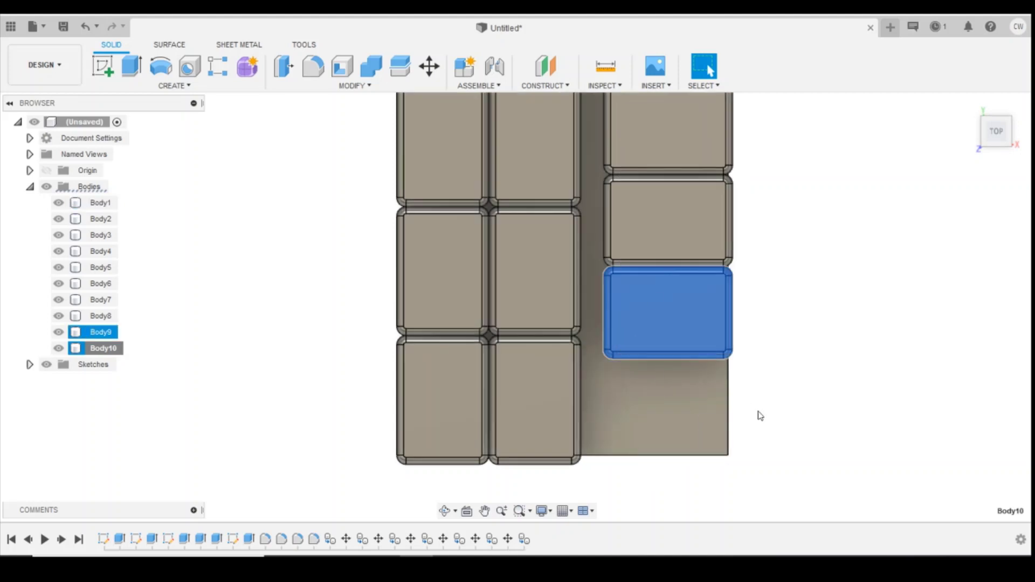
{"action": "left_click_drag", "start_coordinate": [603, 318], "coordinate": [604, 412]}
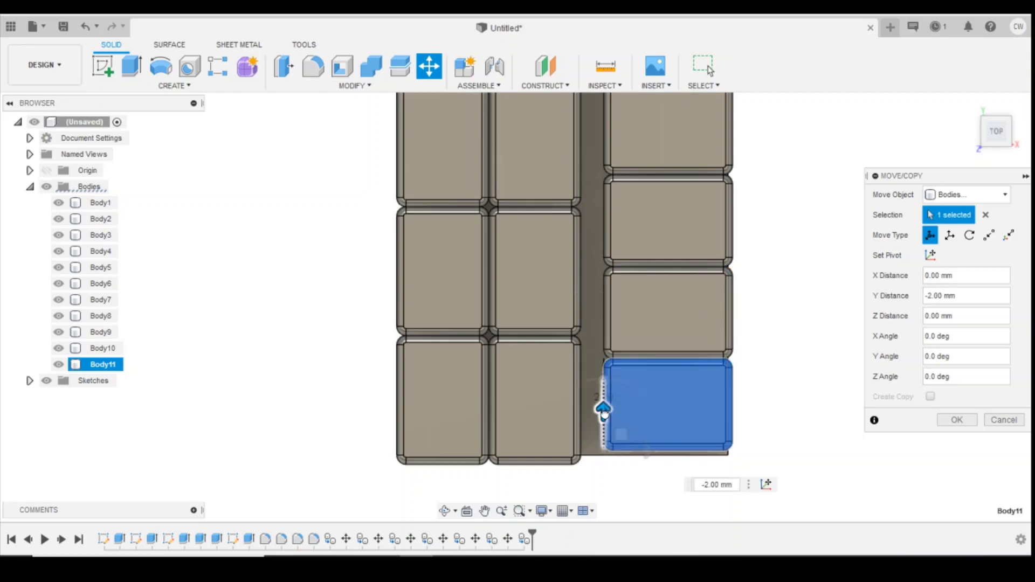
{"action": "scroll", "coordinate": [748, 396], "scroll_direction": "down", "scroll_amount": 2}
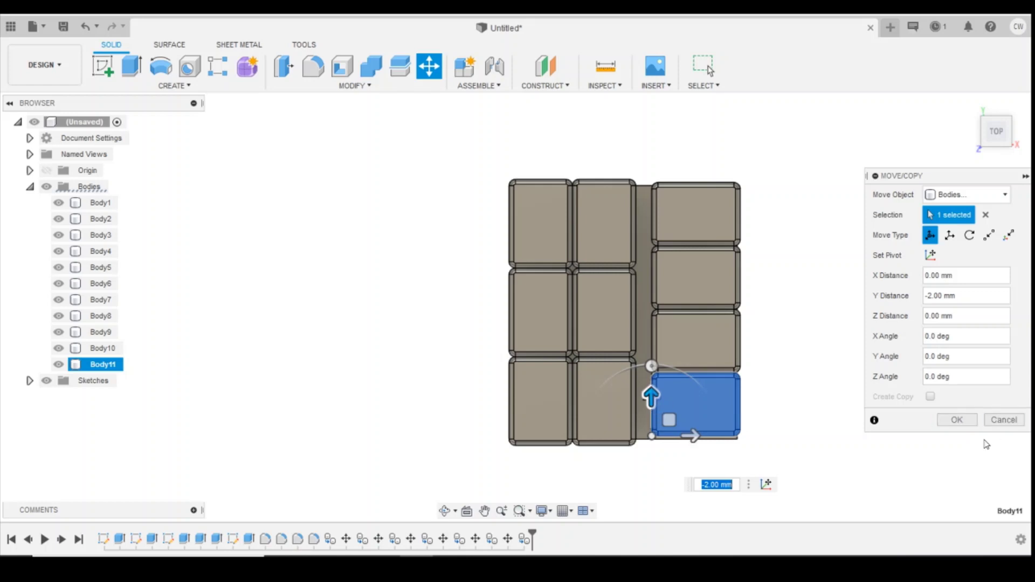
{"action": "left_click", "coordinate": [950, 423]}
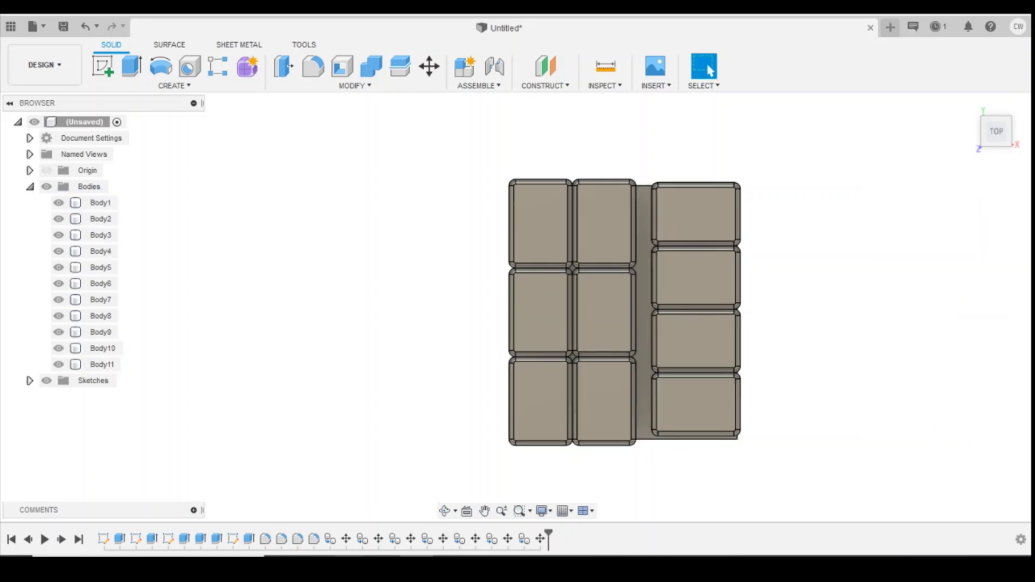
Step: Edit the first block's sketch (Sketch5), setting the rectangle's X offset from the base edge to 0.01 mm and its width to 2.10 mm
{"action": "right_click", "coordinate": [236, 540]}
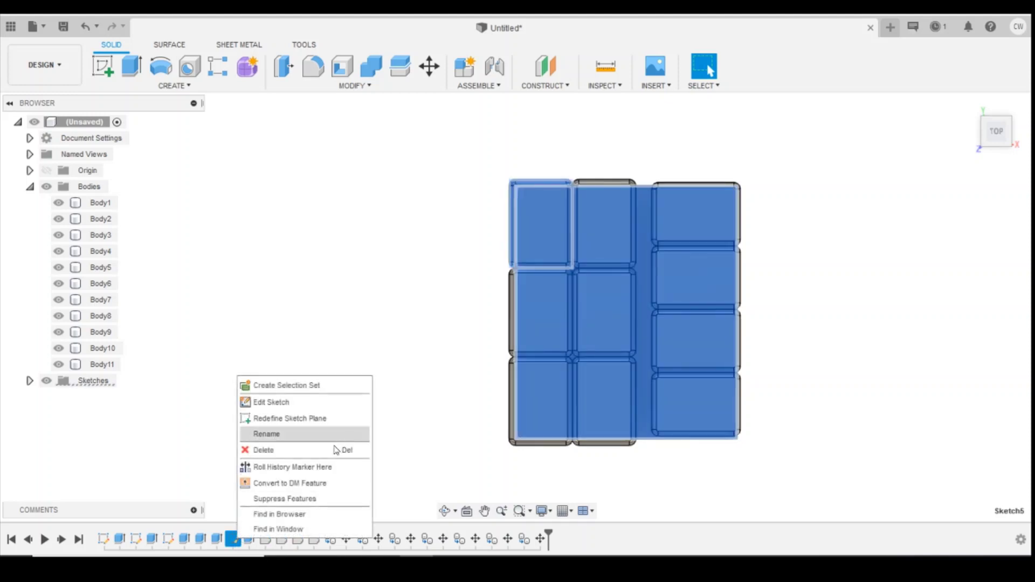
{"action": "left_click", "coordinate": [321, 407]}
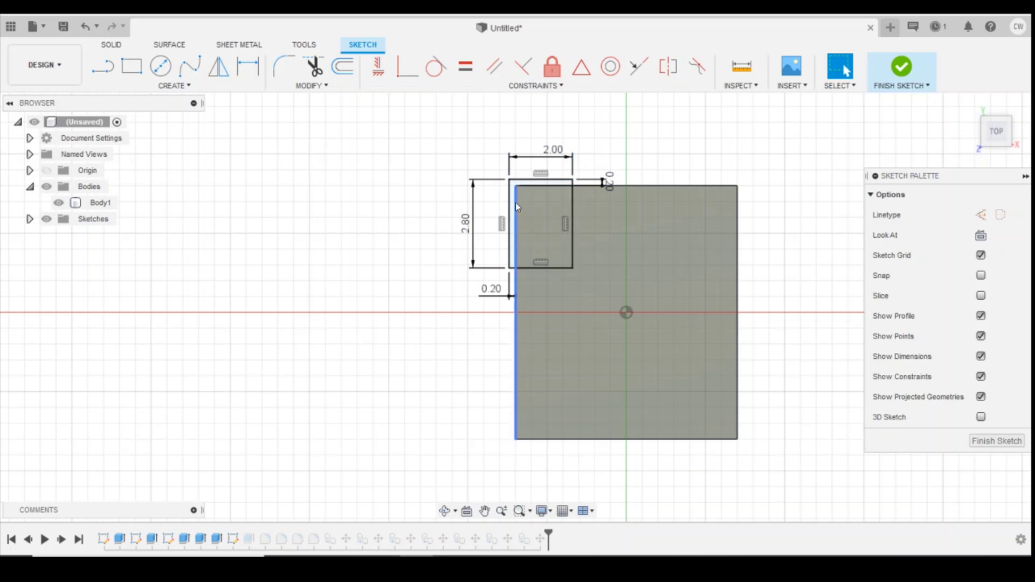
{"action": "double_click", "coordinate": [491, 290]}
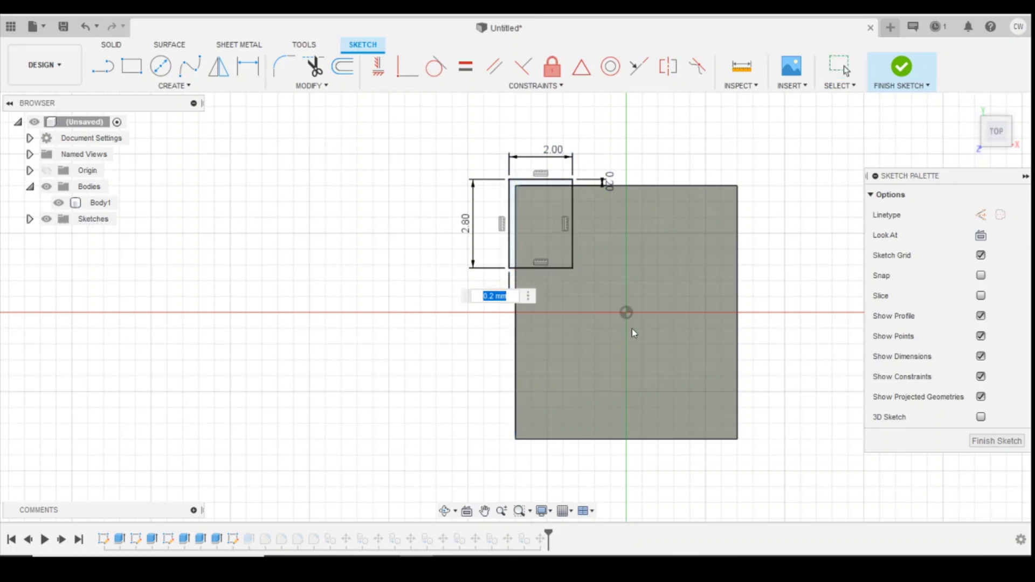
{"action": "type", "text": "0.01"}
{"action": "key", "text": "Return"}
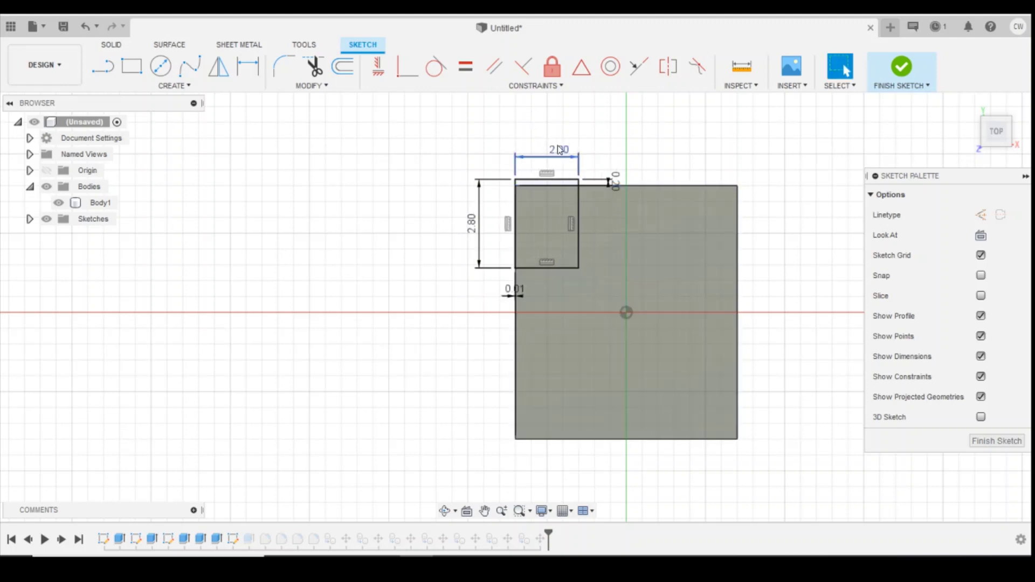
{"action": "double_click", "coordinate": [560, 149]}
{"action": "type", "text": "2.1"}
{"action": "key", "text": "Return"}
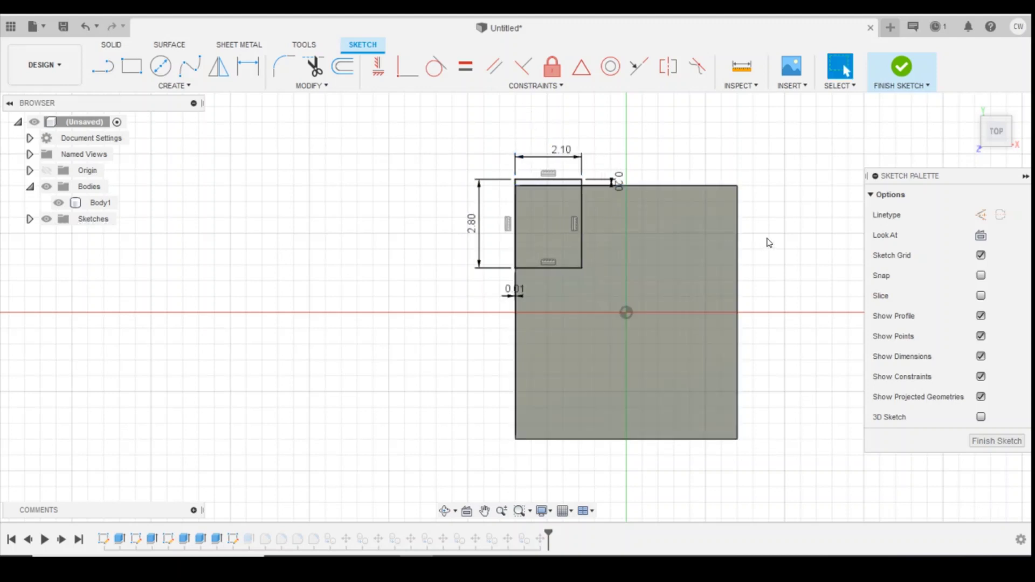
{"action": "left_click", "coordinate": [901, 68]}
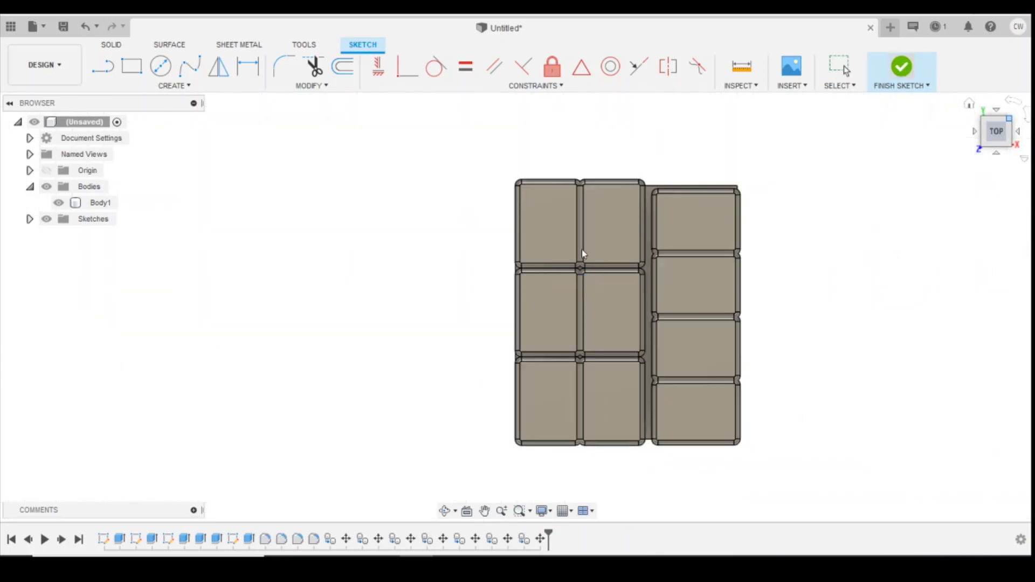
Step: Move the three middle-column blocks Body5, Body6 and Body7 together by 0.10 mm in X so they butt against the first column
{"action": "left_click", "coordinate": [603, 233]}
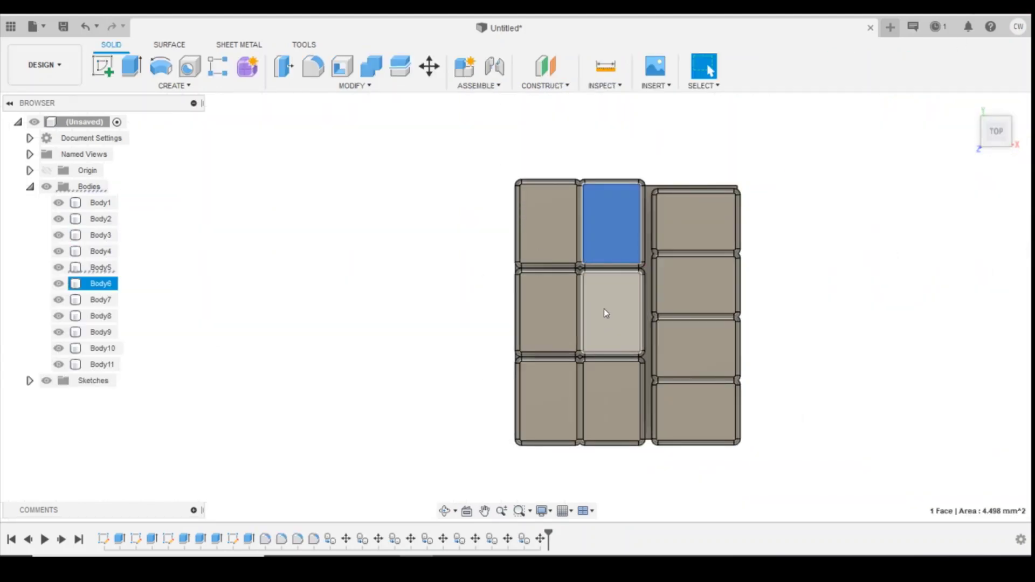
{"action": "left_click", "coordinate": [101, 268]}
{"action": "left_click", "coordinate": [101, 284], "text": "ctrl"}
{"action": "right_click", "coordinate": [104, 300]}
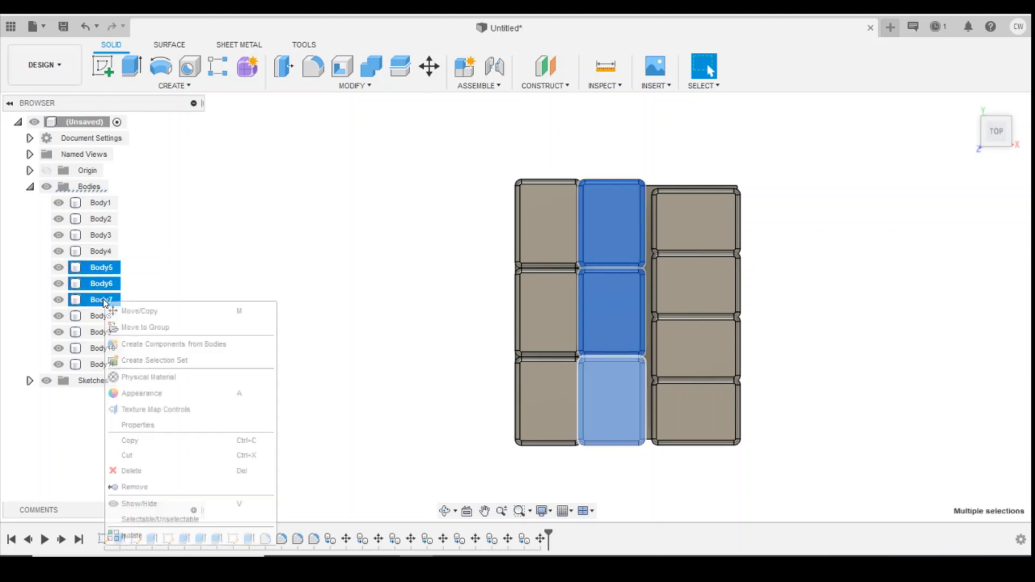
{"action": "left_click", "coordinate": [151, 311]}
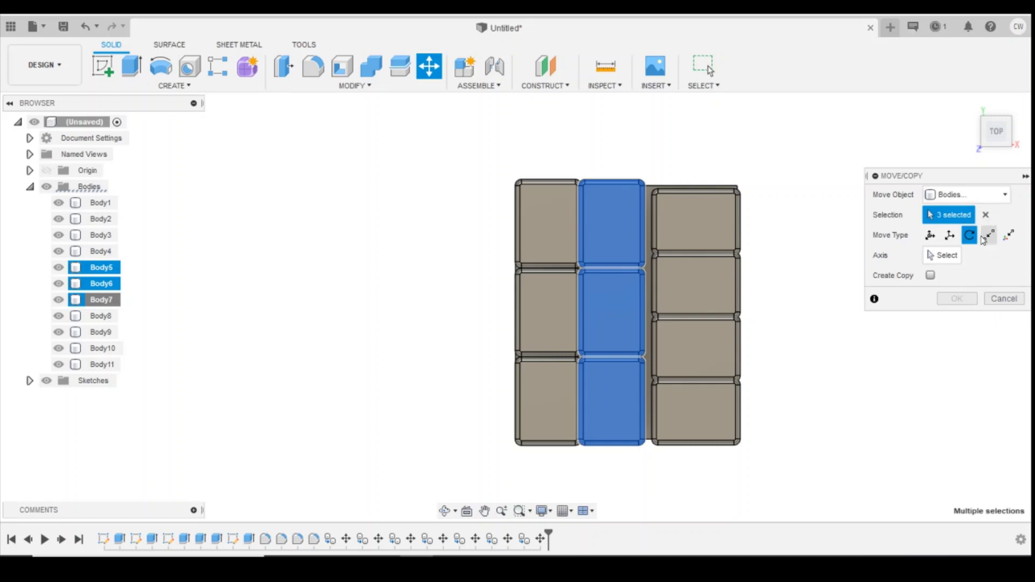
{"action": "left_click", "coordinate": [1001, 117]}
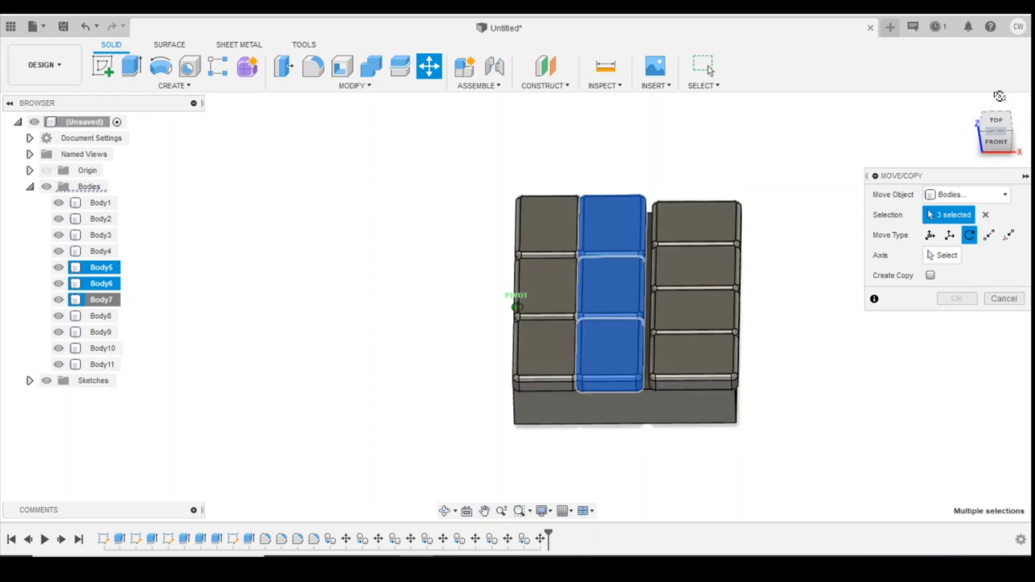
{"action": "left_click", "coordinate": [930, 235]}
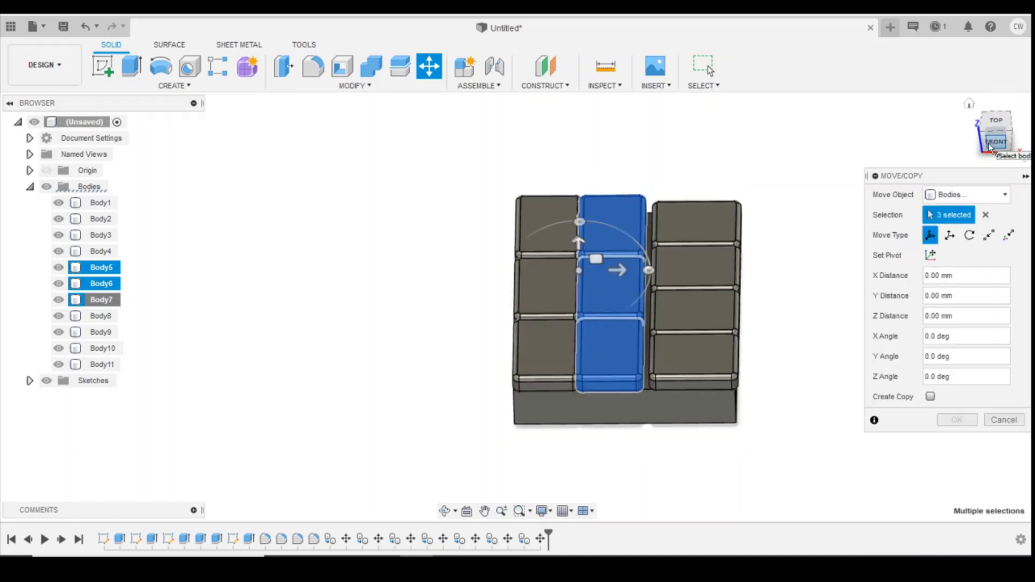
{"action": "left_click", "coordinate": [988, 144]}
{"action": "left_click", "coordinate": [622, 294]}
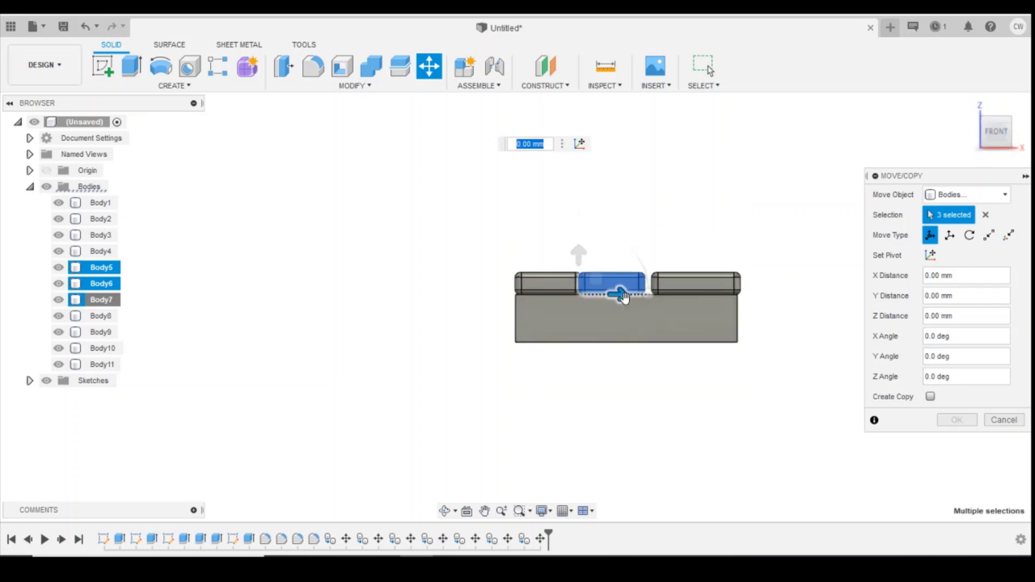
{"action": "scroll", "coordinate": [622, 294], "scroll_direction": "up", "scroll_amount": 5}
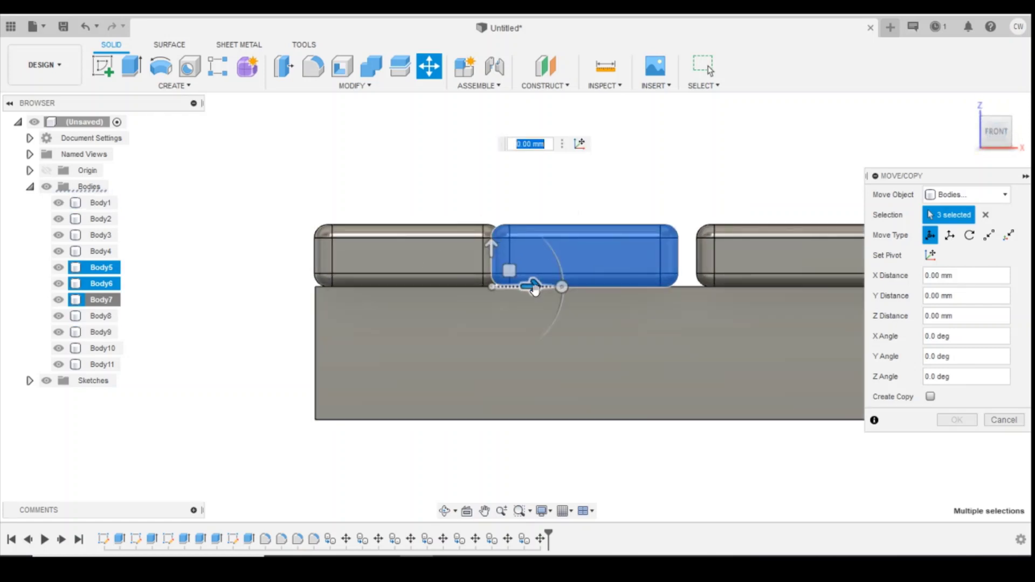
{"action": "left_click_drag", "start_coordinate": [533, 289], "coordinate": [541, 289]}
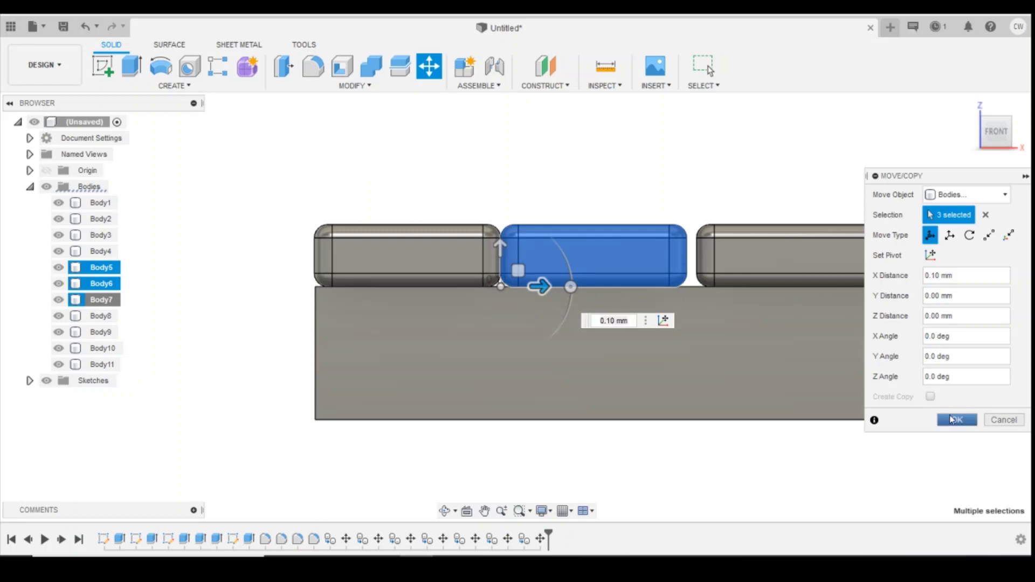
{"action": "left_click", "coordinate": [952, 420]}
{"action": "left_click_drag", "start_coordinate": [993, 128], "coordinate": [885, 214]}
{"action": "scroll", "coordinate": [906, 199], "scroll_direction": "down", "scroll_amount": 5}
{"action": "left_click", "coordinate": [996, 128]}
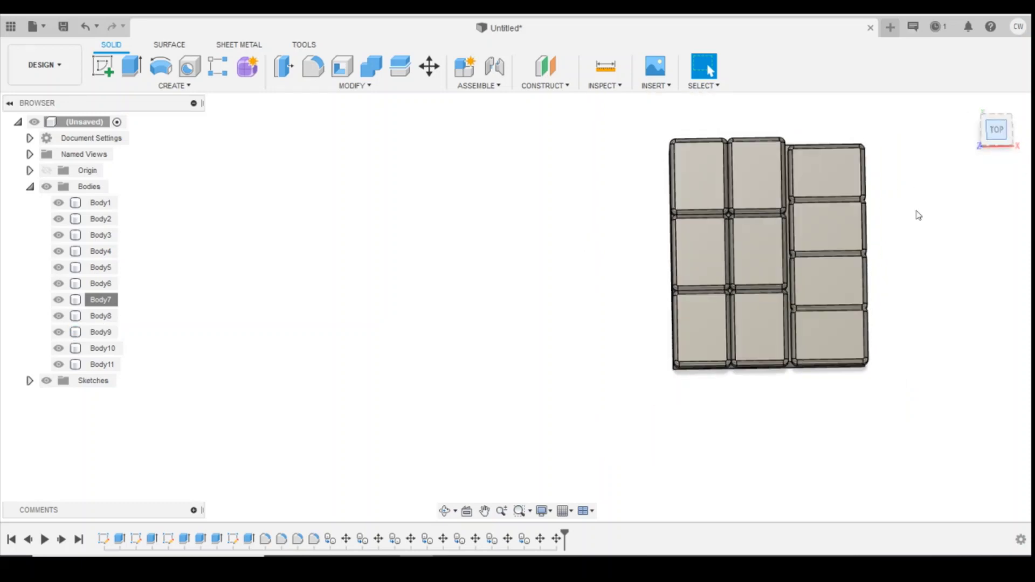
{"action": "scroll", "coordinate": [903, 195], "scroll_direction": "up", "scroll_amount": 4}
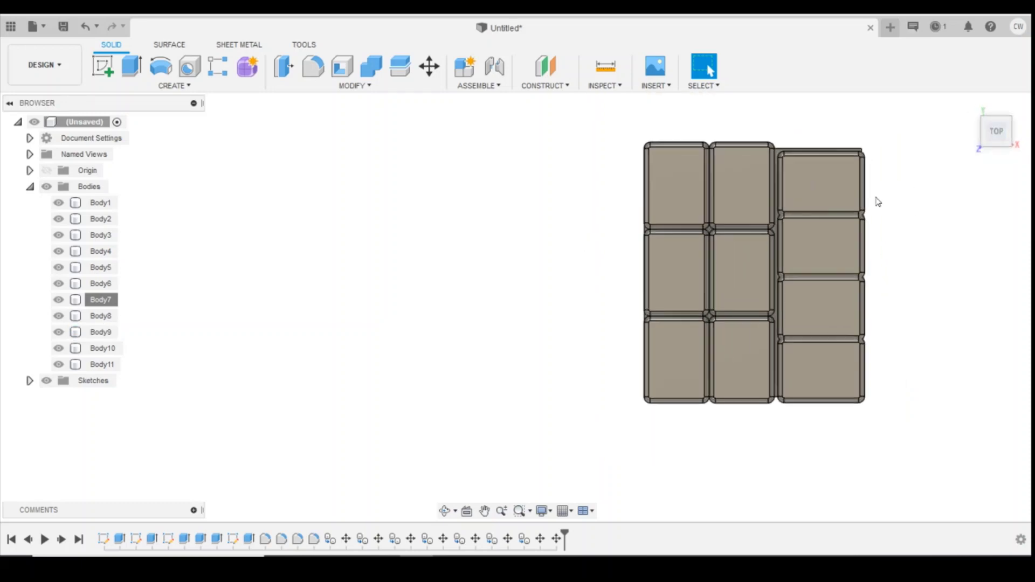
{"action": "left_click", "coordinate": [821, 190]}
{"action": "right_click", "coordinate": [820, 187]}
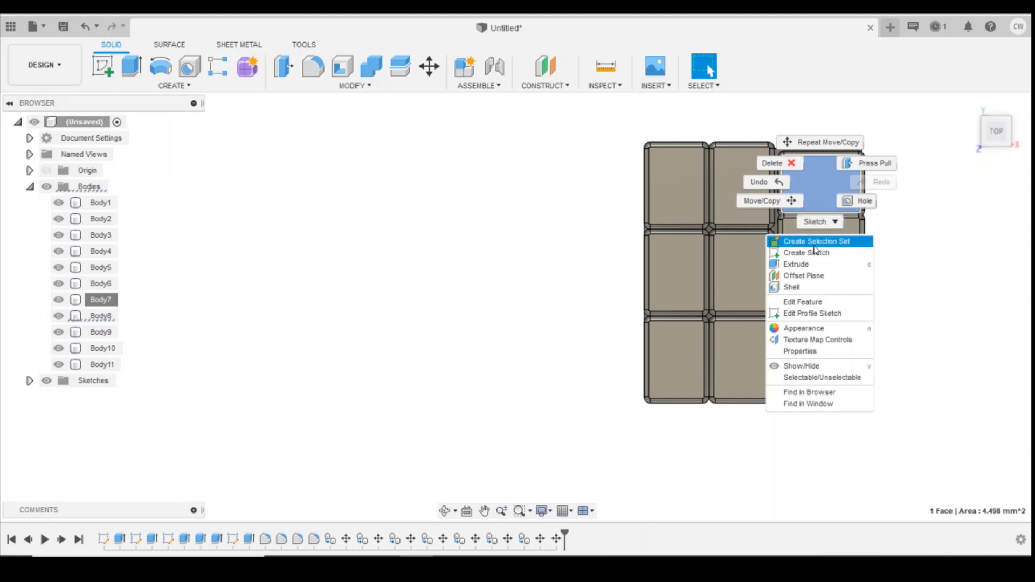
{"action": "left_click", "coordinate": [827, 143]}
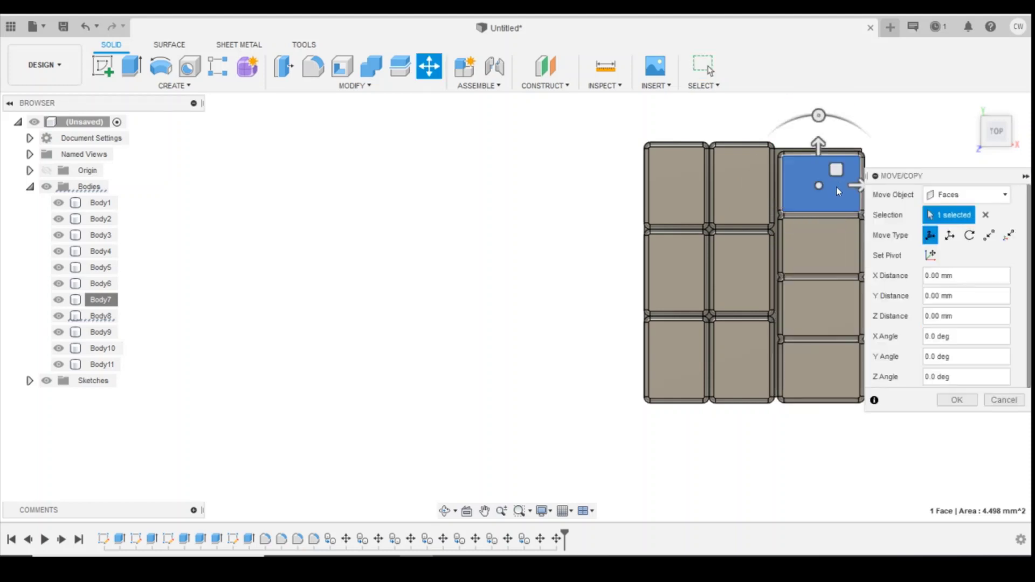
{"action": "scroll", "coordinate": [808, 146], "scroll_direction": "up", "scroll_amount": 3}
{"action": "left_click", "coordinate": [807, 147]}
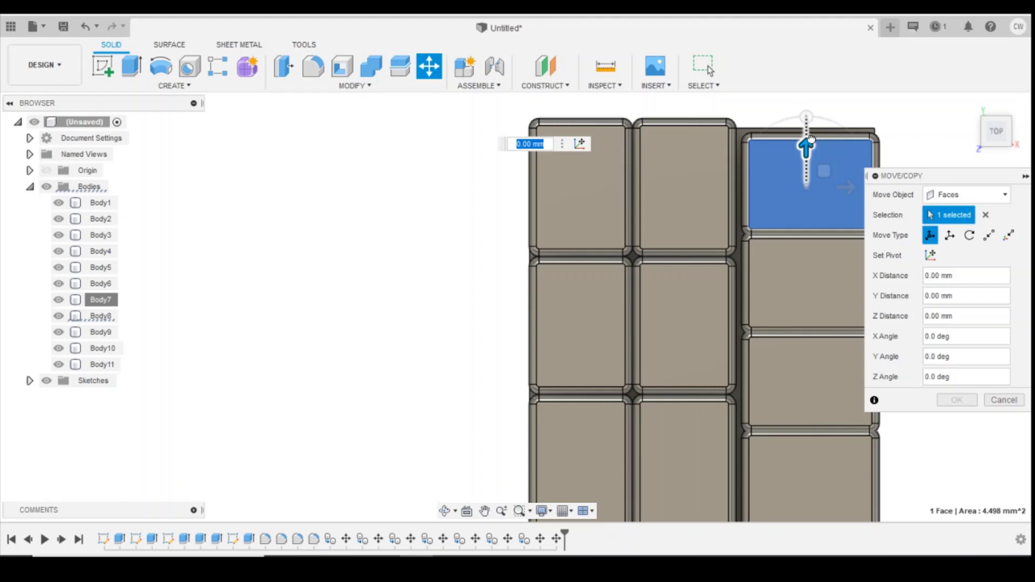
{"action": "left_click_drag", "start_coordinate": [810, 136], "coordinate": [808, 129]}
{"action": "scroll", "coordinate": [792, 151], "scroll_direction": "up", "scroll_amount": 2}
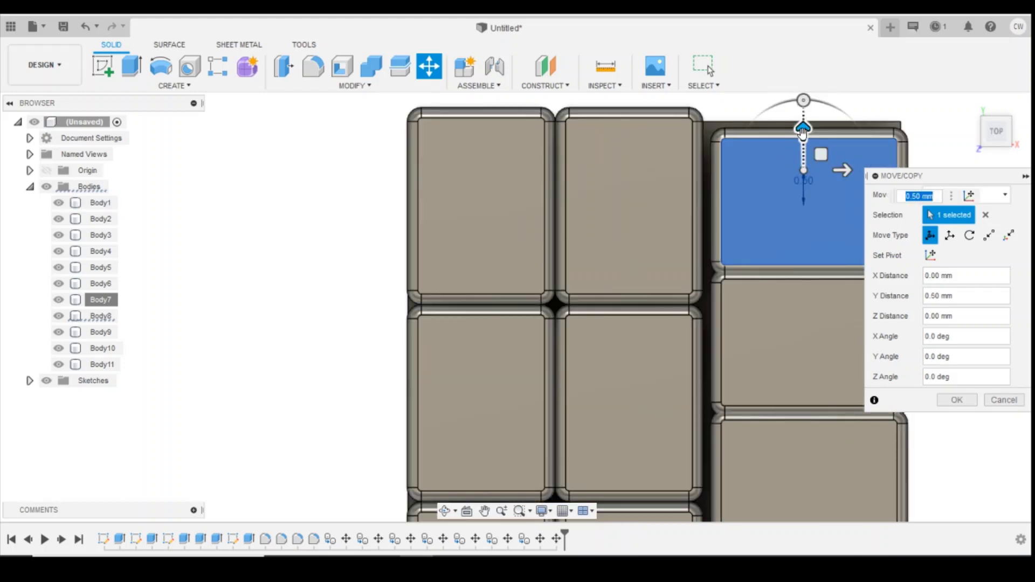
{"action": "mouse_move", "coordinate": [804, 128]}
{"action": "left_mouse_down"}
{"action": "mouse_move", "coordinate": [804, 172]}
{"action": "mouse_move", "coordinate": [806, 104]}
{"action": "mouse_move", "coordinate": [820, 119]}
{"action": "left_mouse_up"}
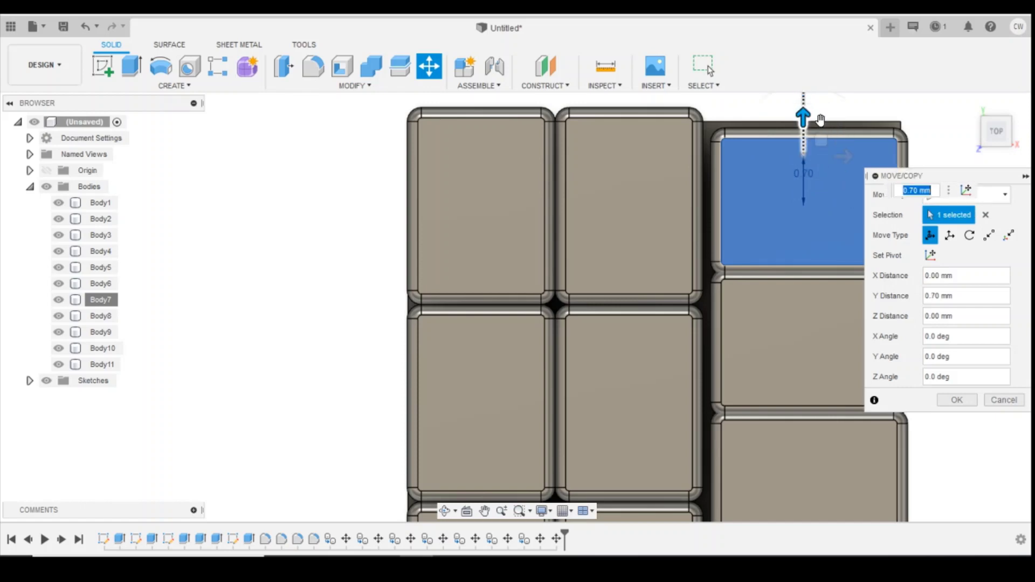
{"action": "left_click", "coordinate": [1003, 400]}
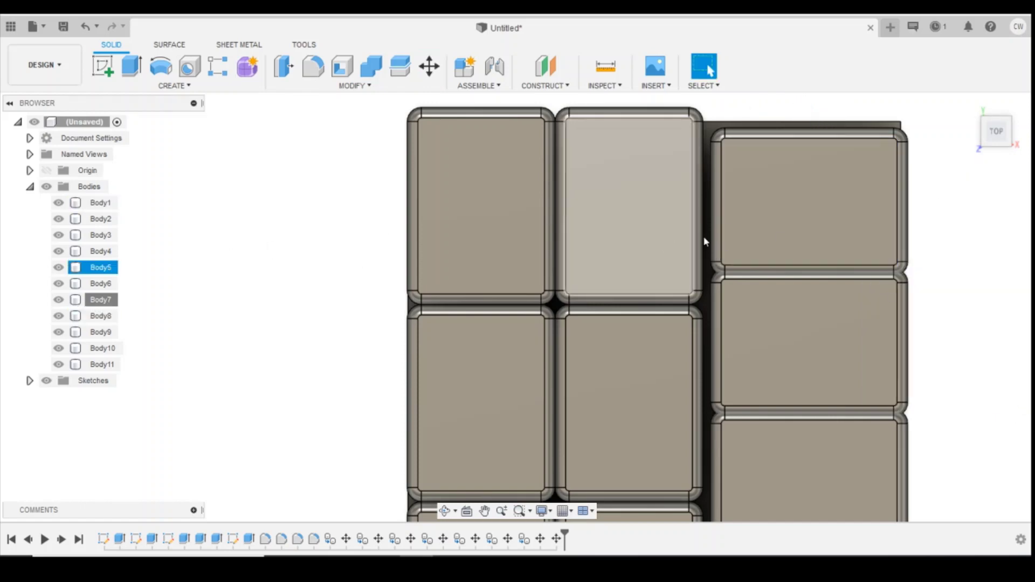
Step: Move the first block of the rotated column, Body8, by 0.20 mm in Y
{"action": "left_click", "coordinate": [101, 316]}
{"action": "right_click", "coordinate": [107, 316]}
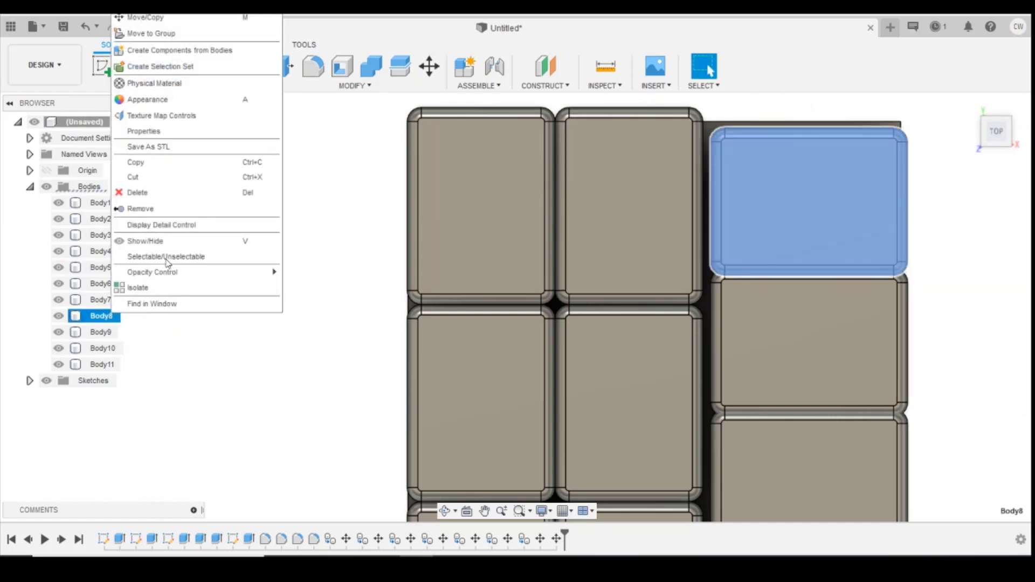
{"action": "left_click", "coordinate": [181, 22]}
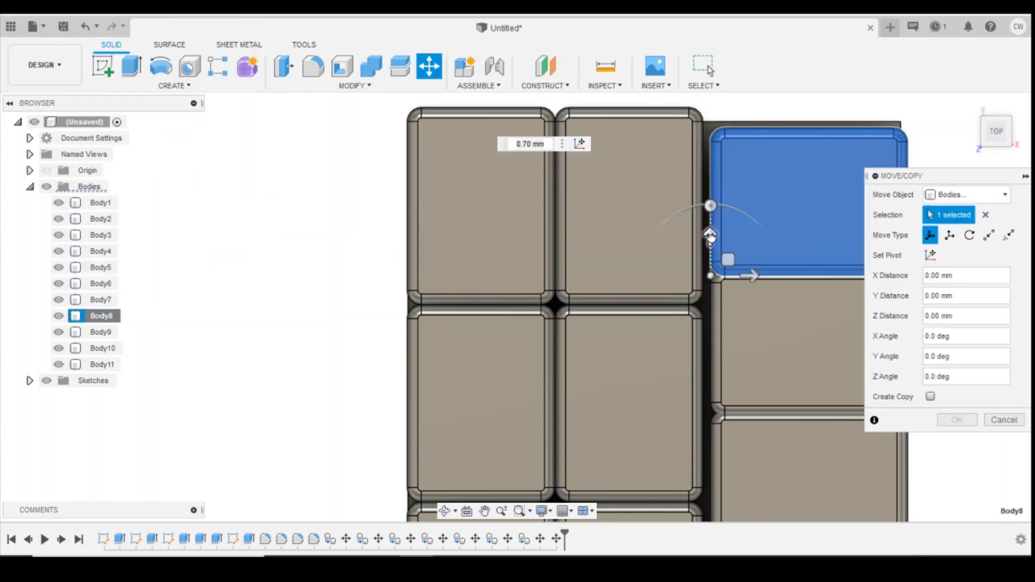
{"action": "left_click_drag", "start_coordinate": [711, 235], "coordinate": [712, 226]}
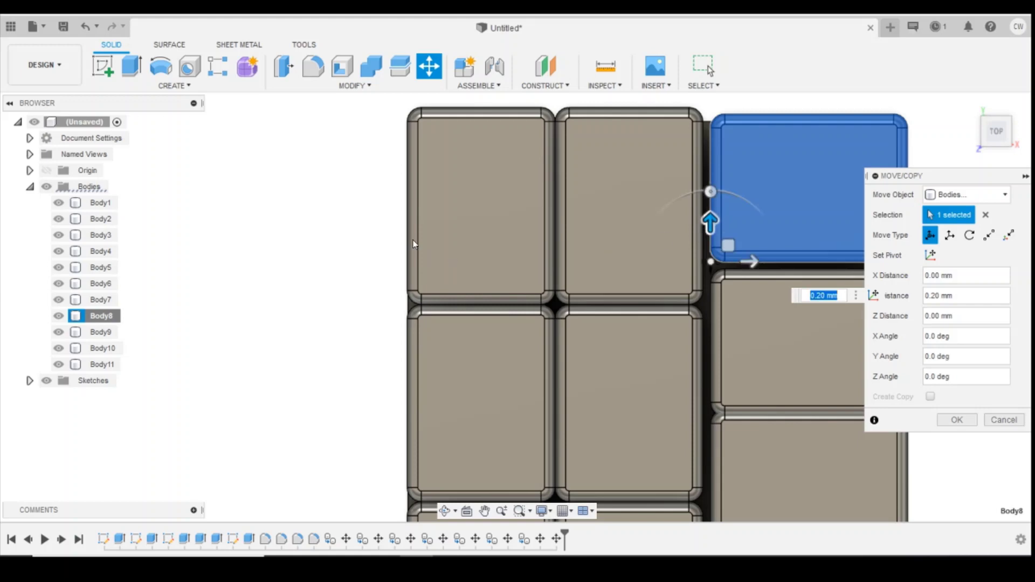
{"action": "scroll", "coordinate": [417, 245], "scroll_direction": "down", "scroll_amount": 3}
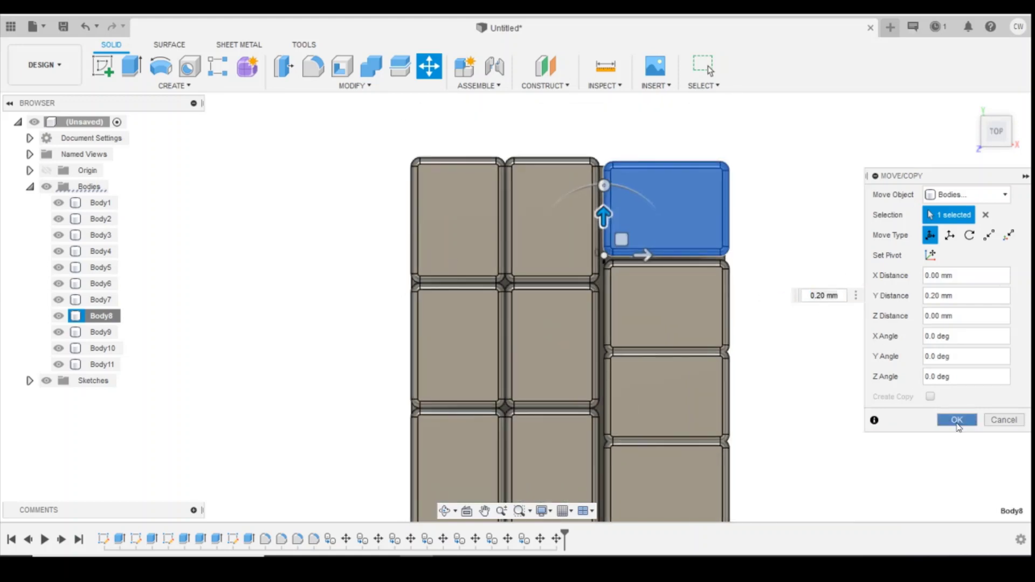
{"action": "left_click", "coordinate": [957, 420]}
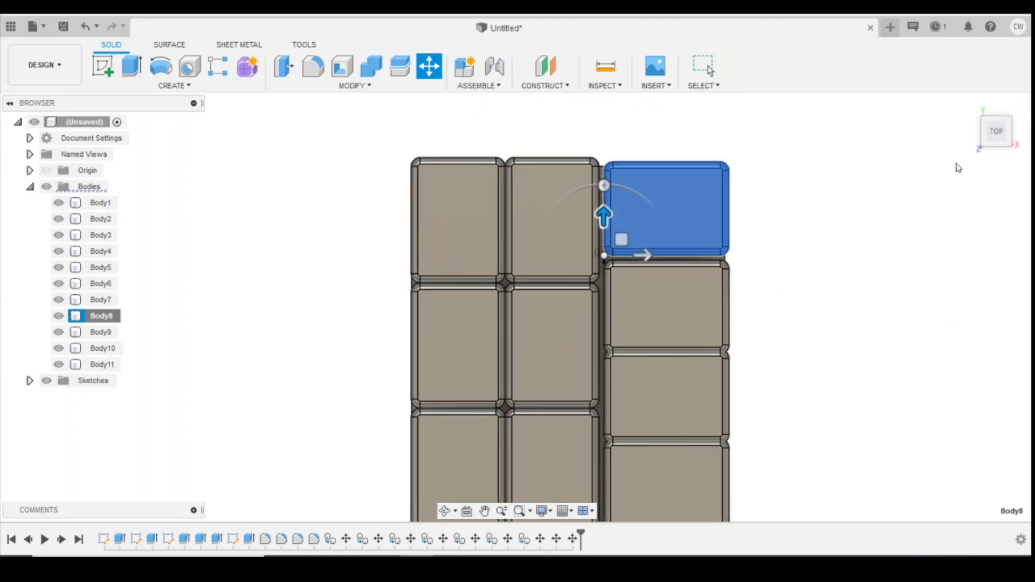
{"action": "key", "text": "Escape"}
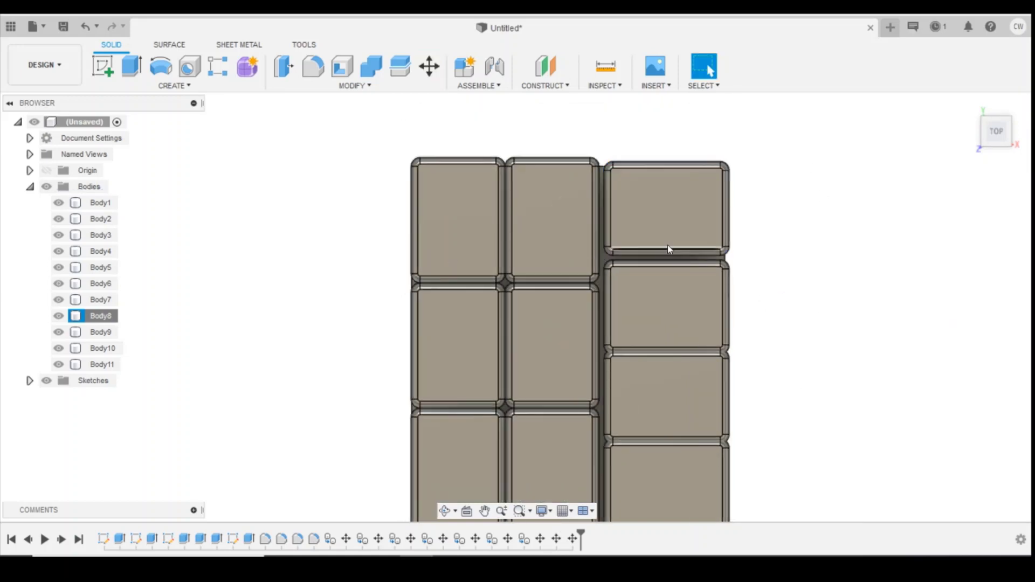
Step: Edit Body8's last move feature, shifting the block -0.10 mm in X so it butts against the middle column
{"action": "right_click", "coordinate": [572, 539]}
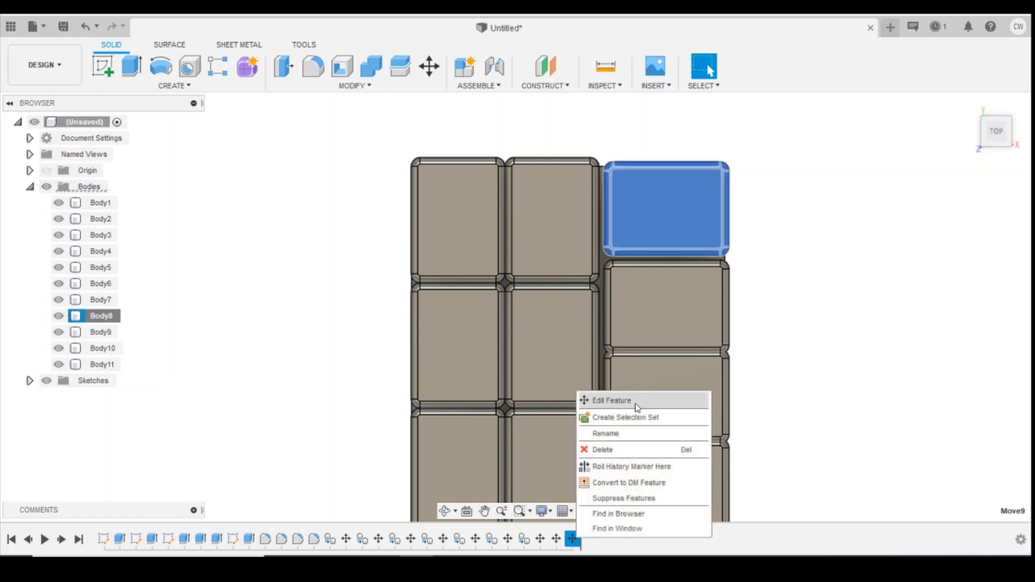
{"action": "left_click", "coordinate": [611, 401]}
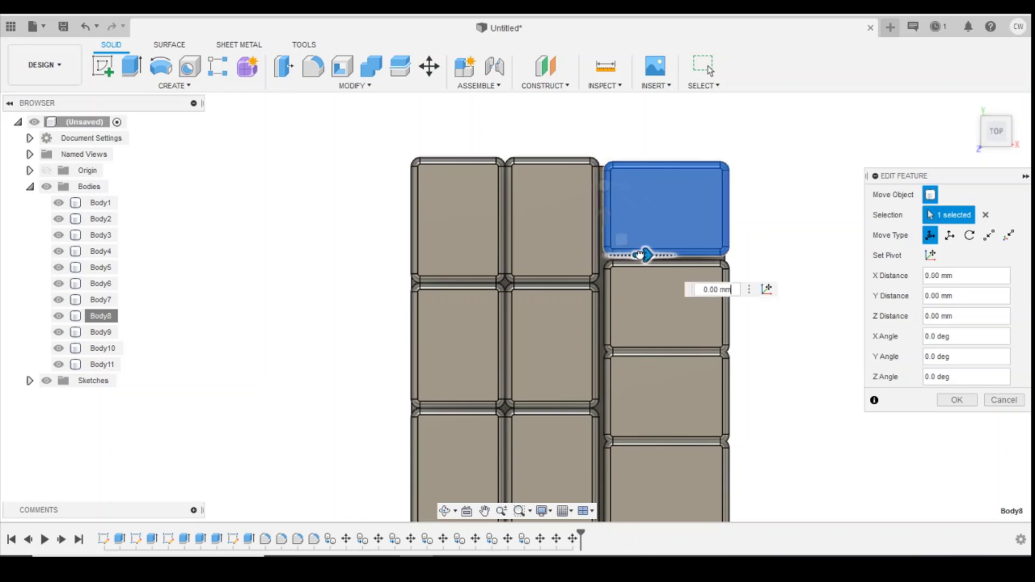
{"action": "scroll", "coordinate": [645, 254], "scroll_direction": "up", "scroll_amount": 3}
{"action": "left_click_drag", "start_coordinate": [593, 252], "coordinate": [576, 251]}
{"action": "scroll", "coordinate": [579, 283], "scroll_direction": "down", "scroll_amount": 3}
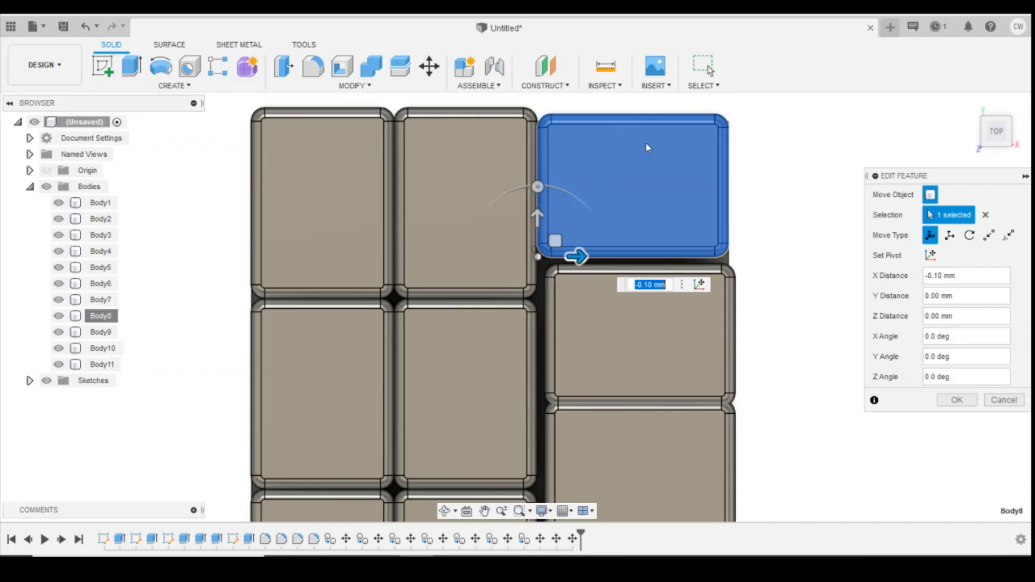
{"action": "left_click", "coordinate": [952, 401]}
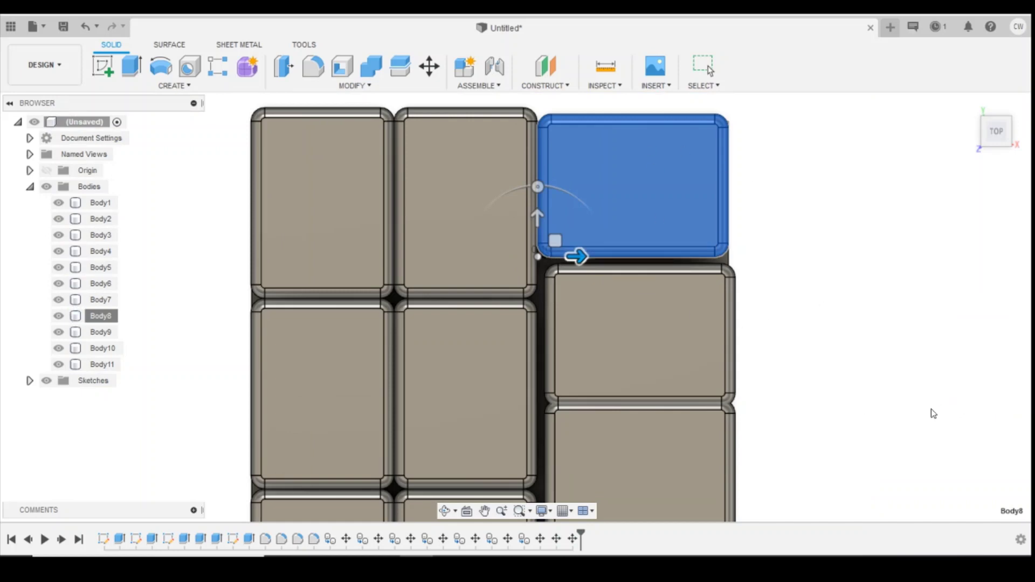
Step: Move the second rotated block, Body9, by 0.10 mm in Y and -0.10 mm in X to line up under Body8
{"action": "left_click", "coordinate": [659, 302]}
{"action": "left_click", "coordinate": [100, 332]}
{"action": "right_click", "coordinate": [97, 332]}
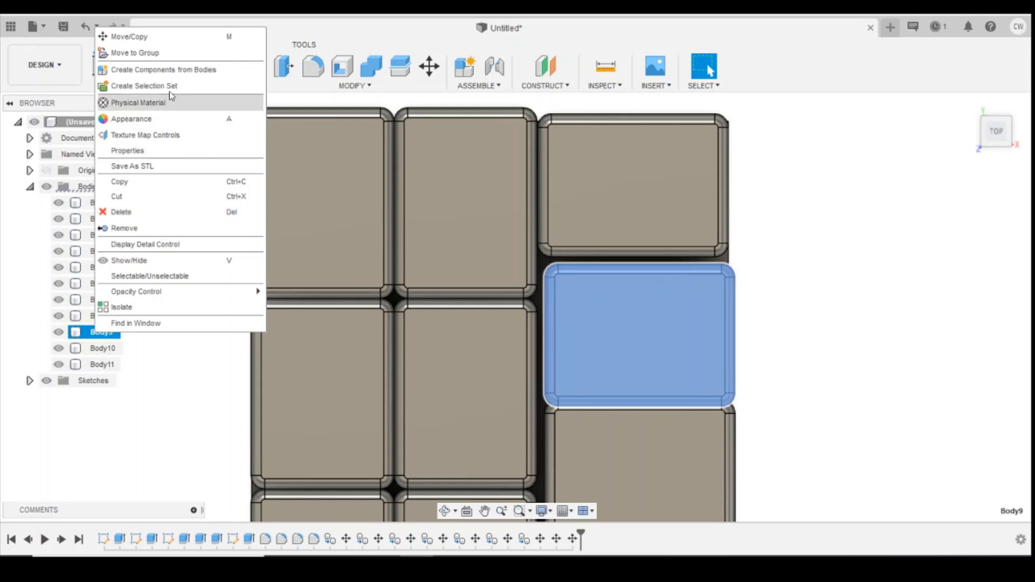
{"action": "left_click", "coordinate": [558, 542]}
{"action": "left_click", "coordinate": [108, 332]}
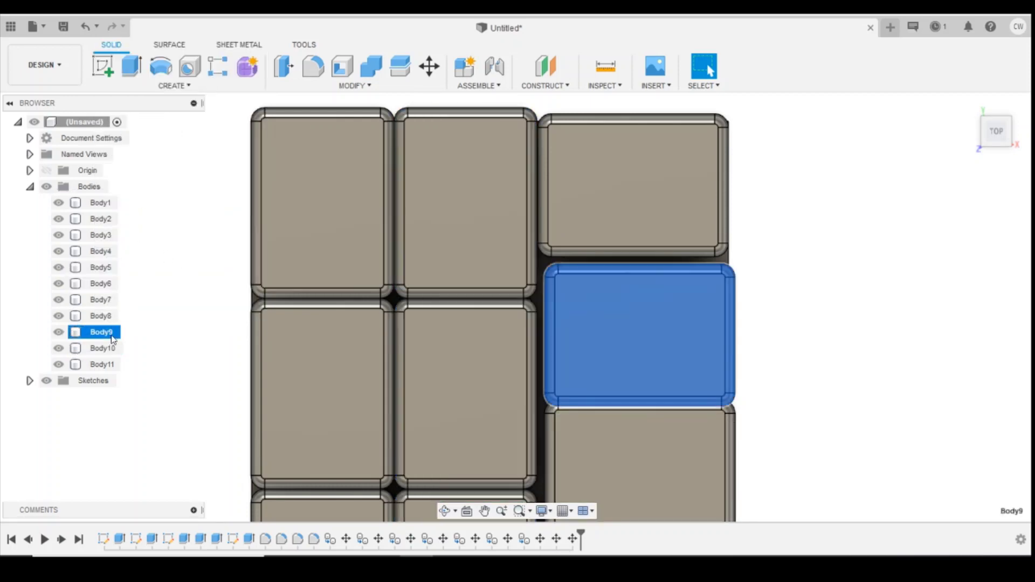
{"action": "right_click", "coordinate": [115, 334]}
{"action": "left_click", "coordinate": [194, 51]}
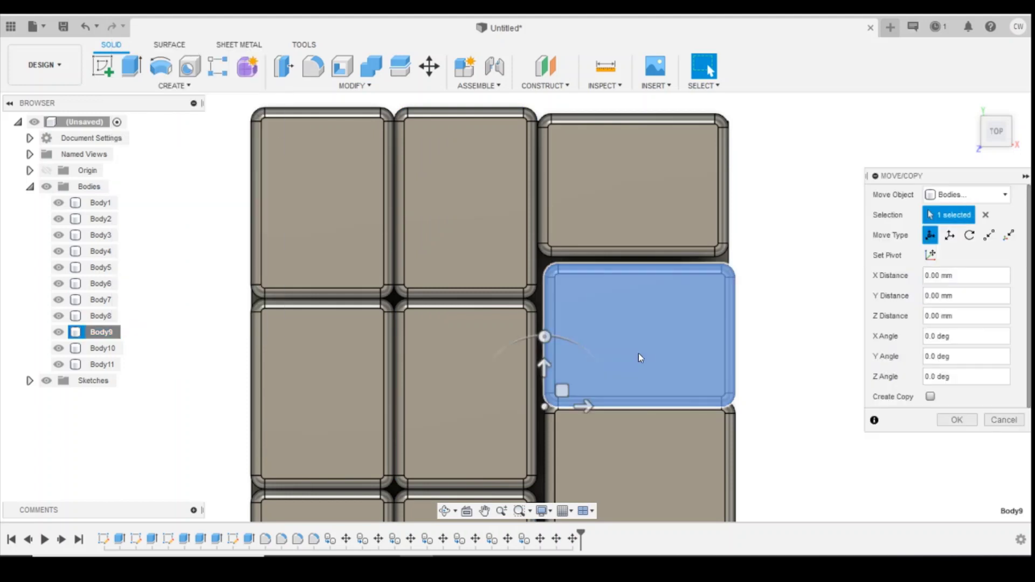
{"action": "left_click", "coordinate": [544, 338]}
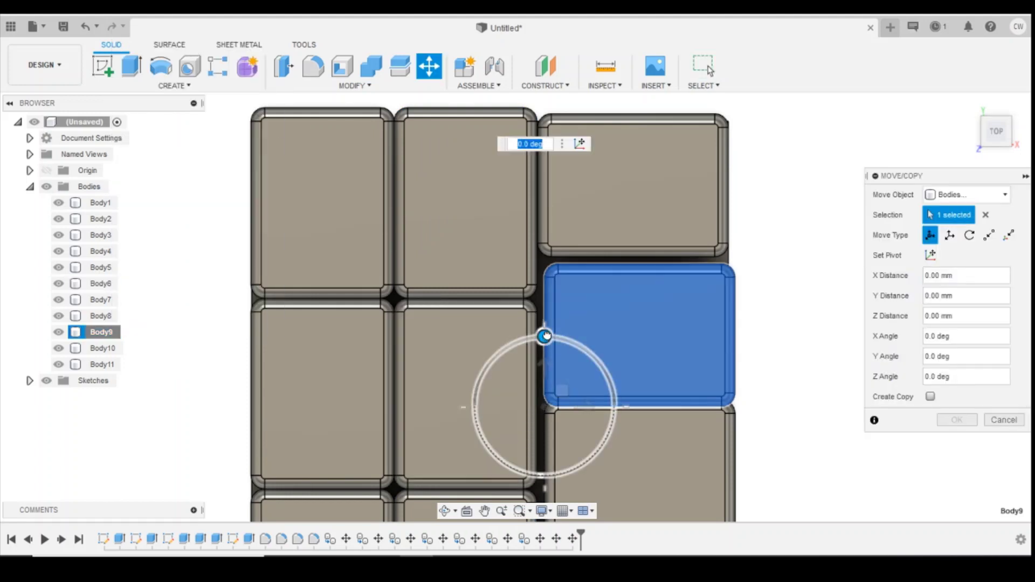
{"action": "left_click_drag", "start_coordinate": [546, 337], "coordinate": [545, 358]}
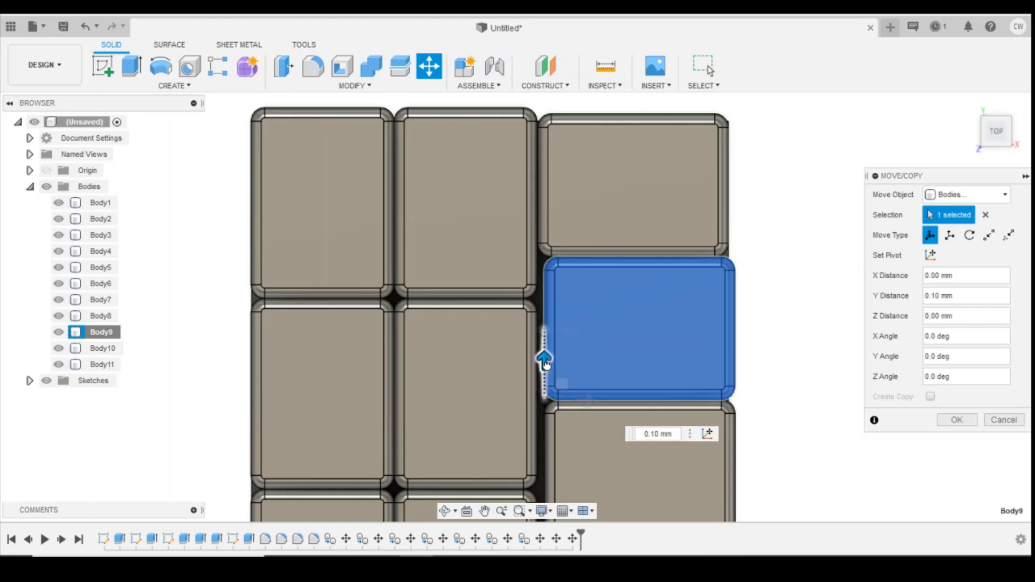
{"action": "left_click_drag", "start_coordinate": [583, 402], "coordinate": [576, 401]}
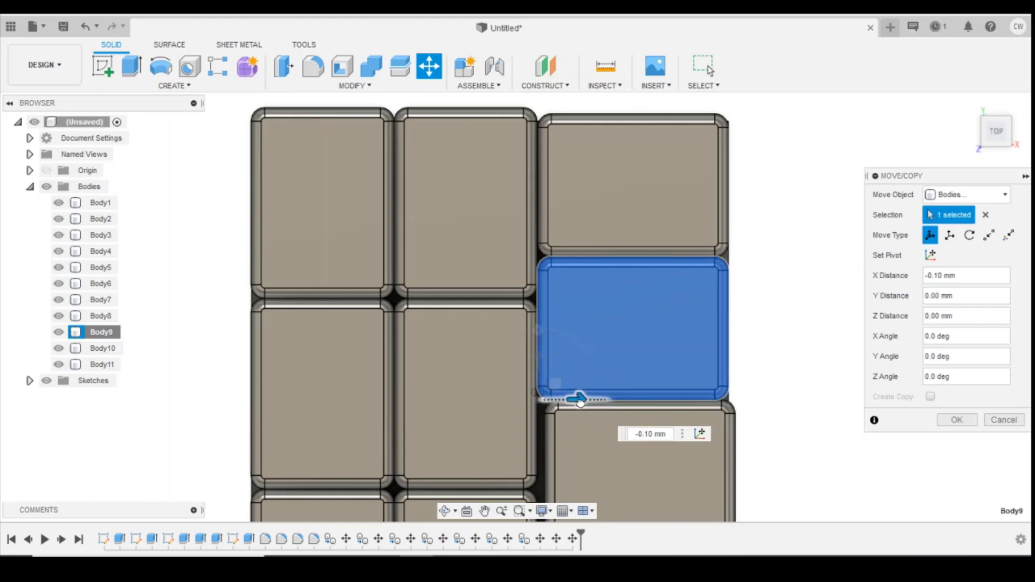
{"action": "left_click", "coordinate": [957, 420]}
Step: Move the third rotated block, Body10, by -0.10 mm in X so it butts against the middle column
{"action": "scroll", "coordinate": [846, 325], "scroll_direction": "up", "scroll_amount": 3}
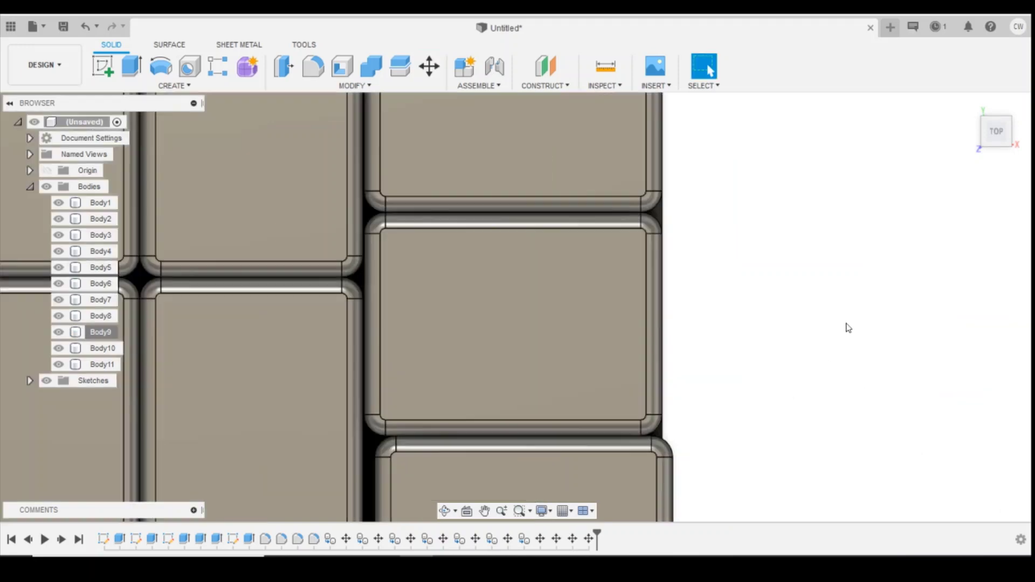
{"action": "scroll", "coordinate": [806, 312], "scroll_direction": "down", "scroll_amount": 5}
{"action": "scroll", "coordinate": [802, 456], "scroll_direction": "down", "scroll_amount": 3}
{"action": "scroll", "coordinate": [626, 383], "scroll_direction": "up", "scroll_amount": 2}
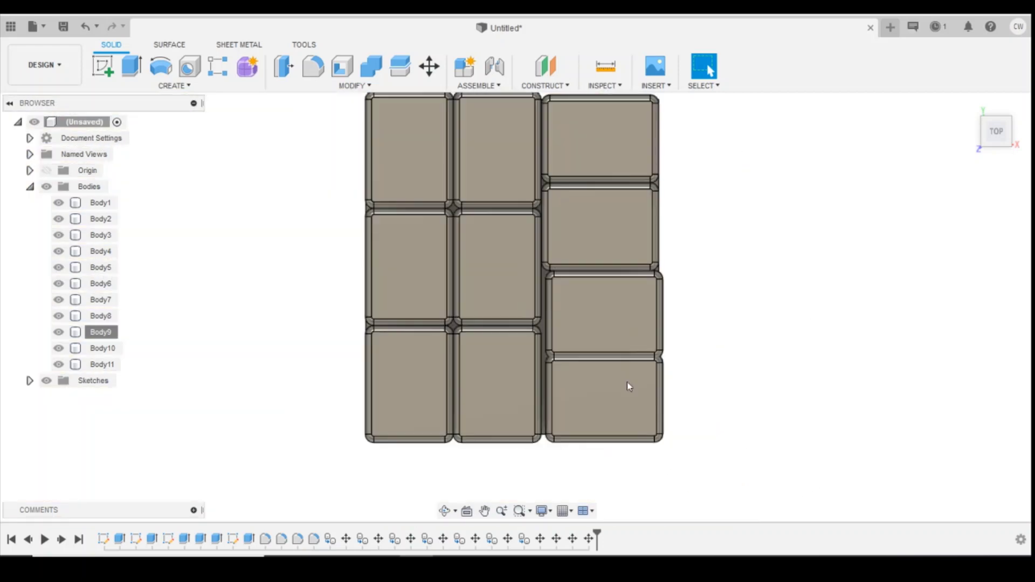
{"action": "left_click", "coordinate": [618, 330]}
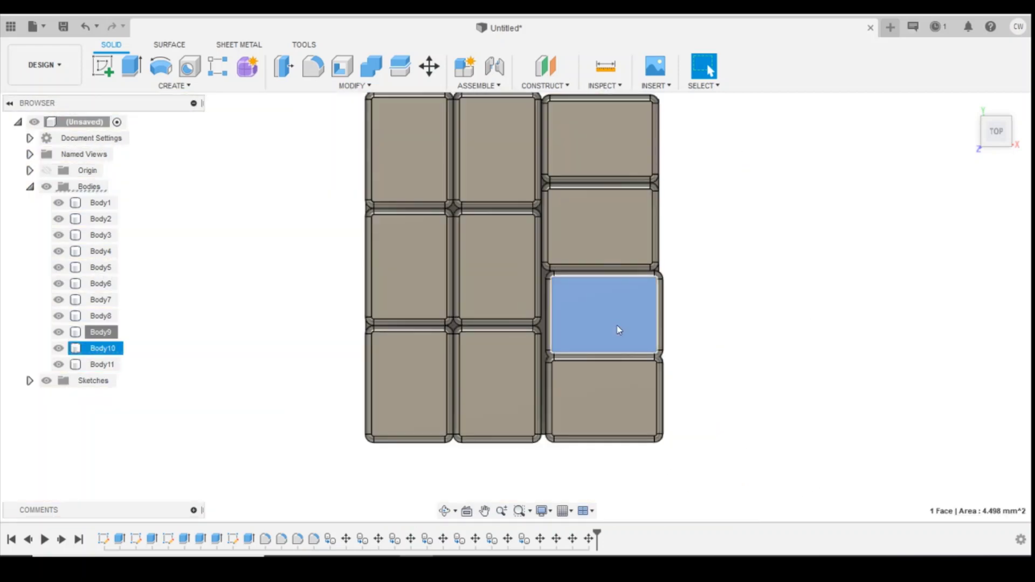
{"action": "left_click", "coordinate": [102, 347]}
{"action": "right_click", "coordinate": [104, 348]}
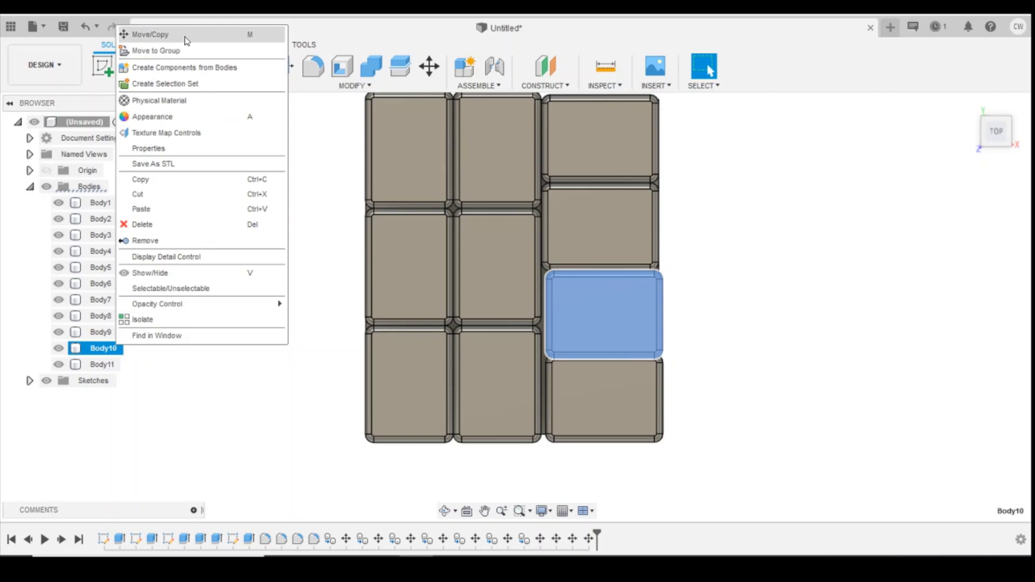
{"action": "left_click", "coordinate": [183, 34]}
{"action": "left_click", "coordinate": [588, 360]}
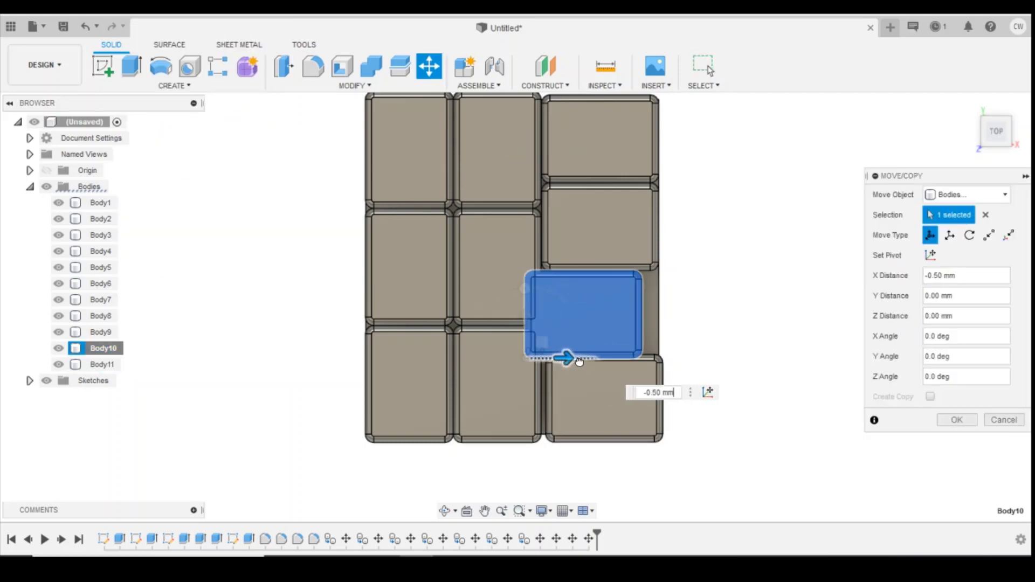
{"action": "scroll", "coordinate": [580, 360], "scroll_direction": "up", "scroll_amount": 5}
{"action": "left_click_drag", "start_coordinate": [550, 363], "coordinate": [531, 360]}
{"action": "scroll", "coordinate": [739, 340], "scroll_direction": "down", "scroll_amount": 3}
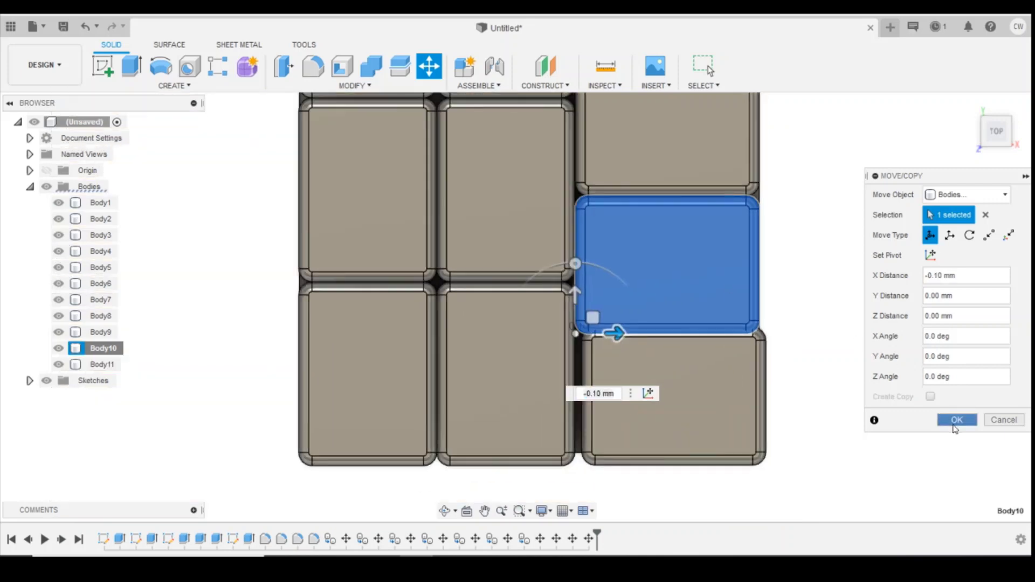
{"action": "left_click", "coordinate": [957, 420]}
Step: Move the last rotated block, Body11, against the middle column in X and by -0.10 mm in Y below Body10
{"action": "scroll", "coordinate": [751, 419], "scroll_direction": "down", "scroll_amount": 3}
{"action": "scroll", "coordinate": [762, 284], "scroll_direction": "up", "scroll_amount": 2}
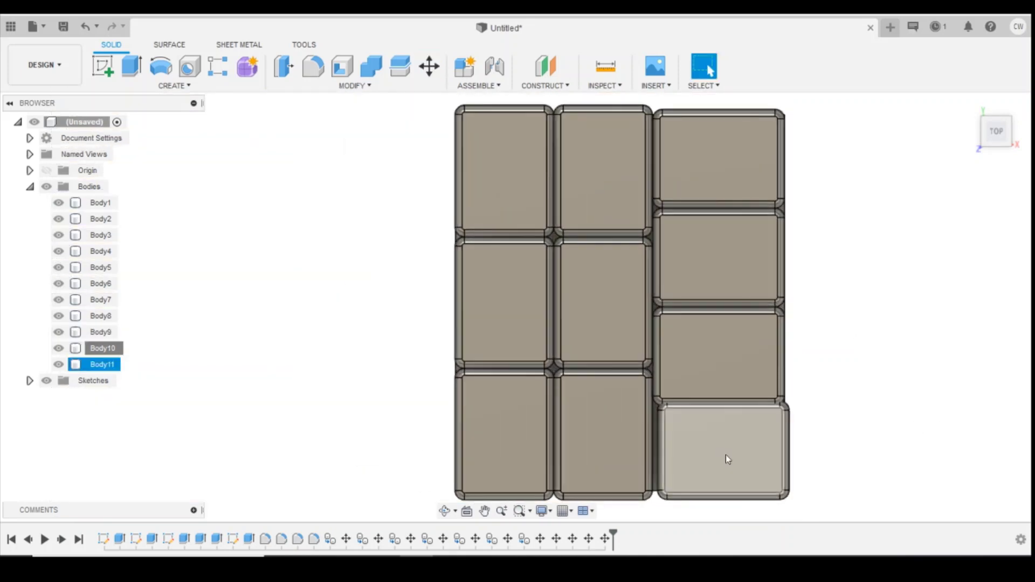
{"action": "scroll", "coordinate": [717, 453], "scroll_direction": "up", "scroll_amount": 2}
{"action": "left_click", "coordinate": [714, 448]}
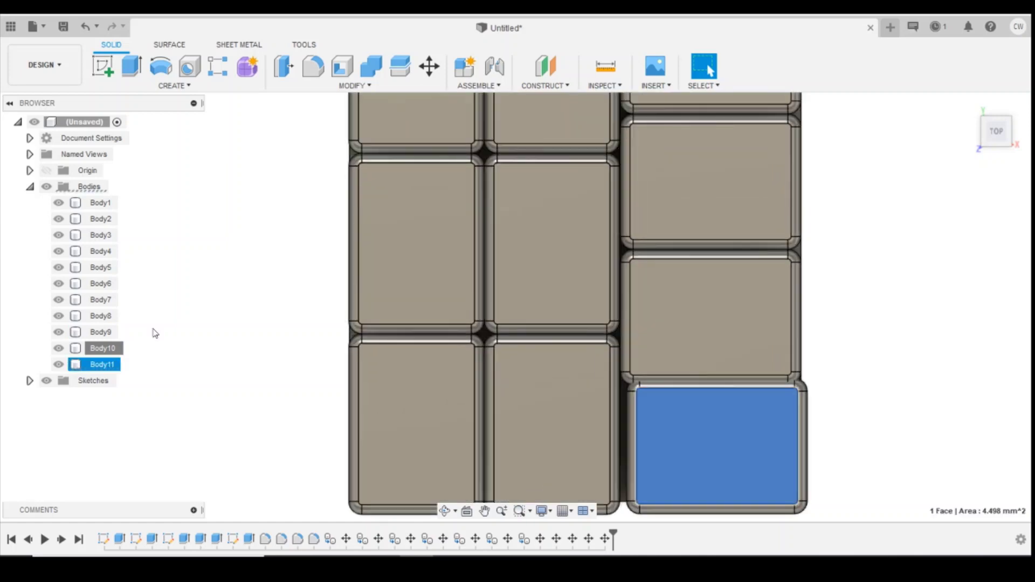
{"action": "left_click", "coordinate": [108, 365]}
{"action": "right_click", "coordinate": [108, 366]}
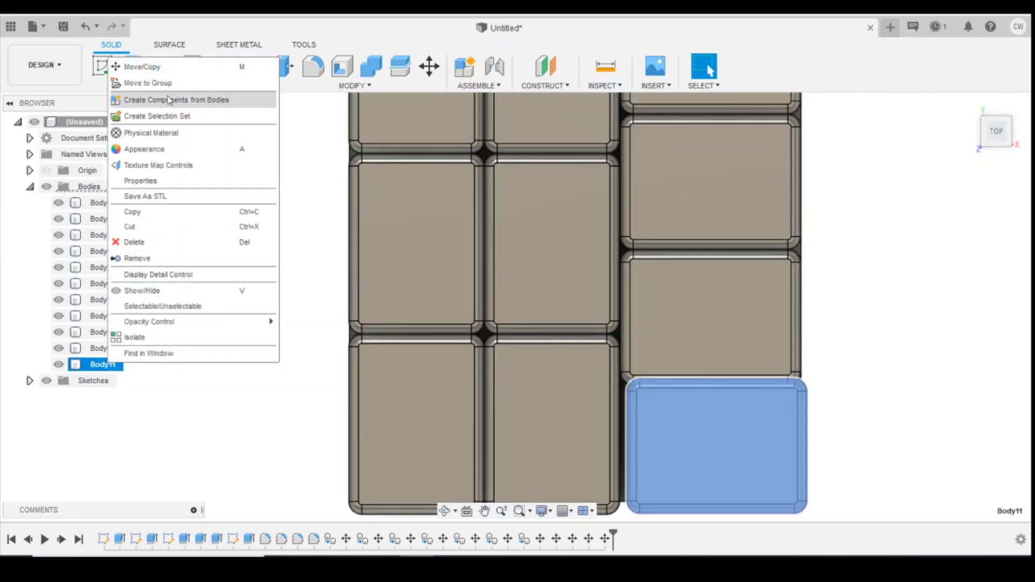
{"action": "left_click", "coordinate": [141, 66]}
{"action": "scroll", "coordinate": [626, 409], "scroll_direction": "down", "scroll_amount": 1}
{"action": "scroll", "coordinate": [607, 394], "scroll_direction": "up", "scroll_amount": 2}
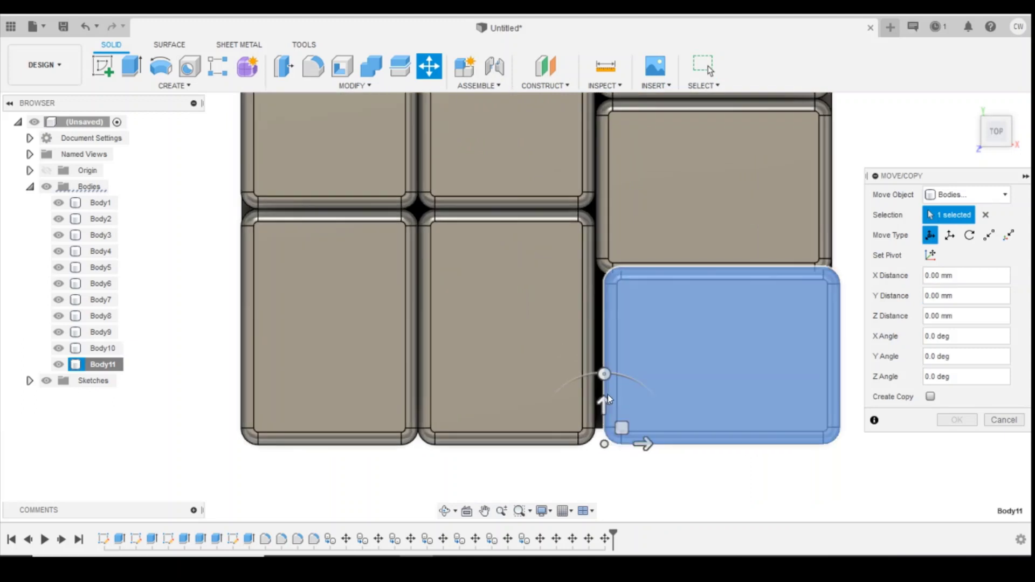
{"action": "left_click_drag", "start_coordinate": [607, 399], "coordinate": [595, 416]}
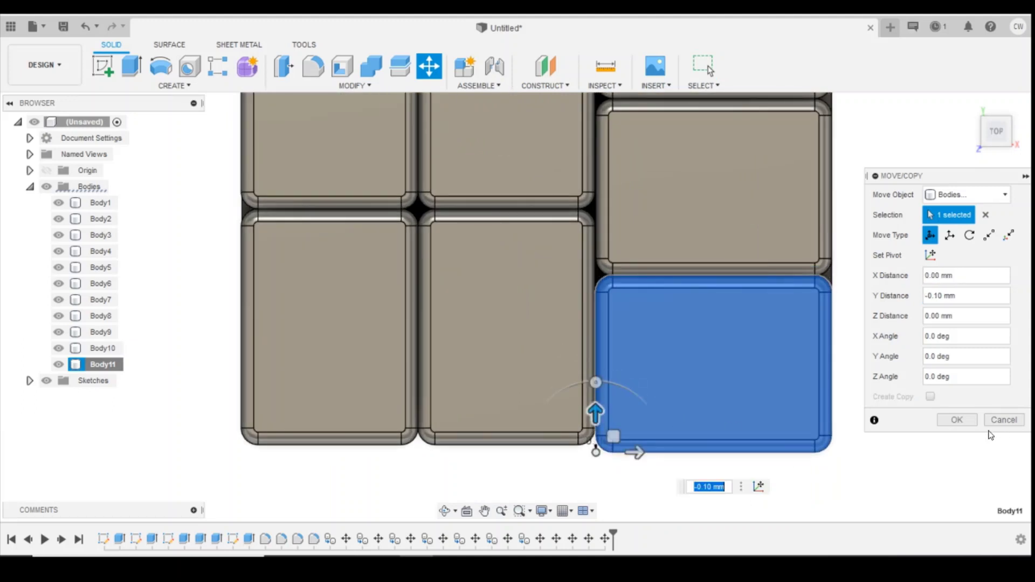
{"action": "left_click", "coordinate": [957, 420]}
Step: Edit Body8's last move feature, shifting the block in positive Y until its upper edge is flush with the middle column
{"action": "scroll", "coordinate": [730, 248], "scroll_direction": "down", "scroll_amount": 4}
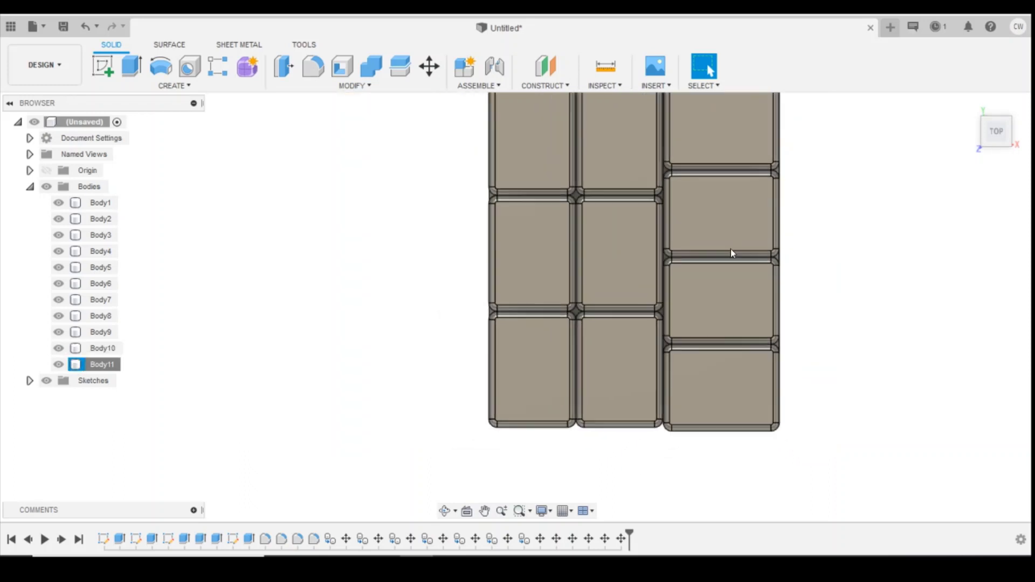
{"action": "scroll", "coordinate": [722, 162], "scroll_direction": "down", "scroll_amount": 1}
{"action": "scroll", "coordinate": [732, 118], "scroll_direction": "up", "scroll_amount": 3}
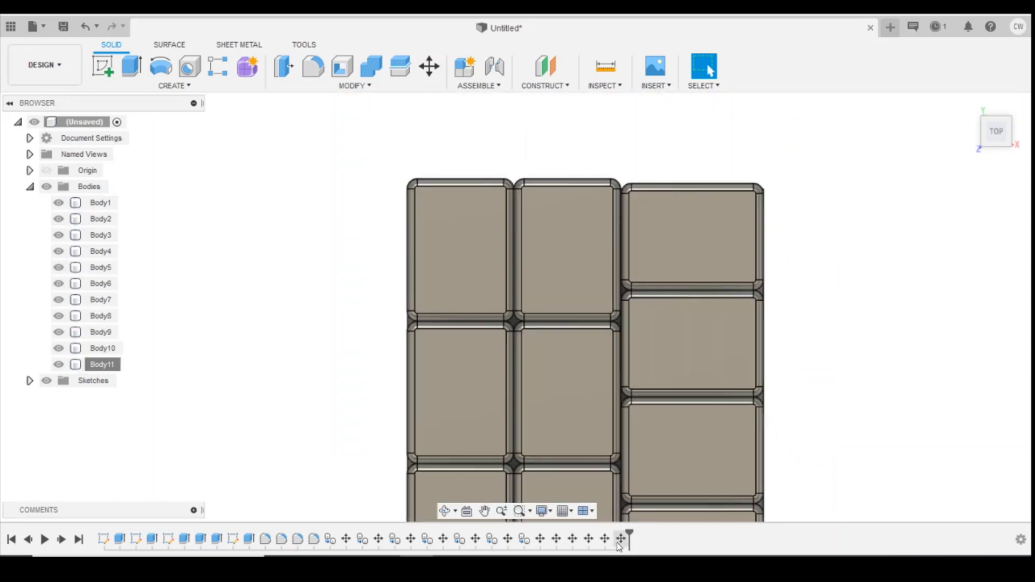
{"action": "left_click", "coordinate": [573, 539]}
{"action": "right_click", "coordinate": [574, 540]}
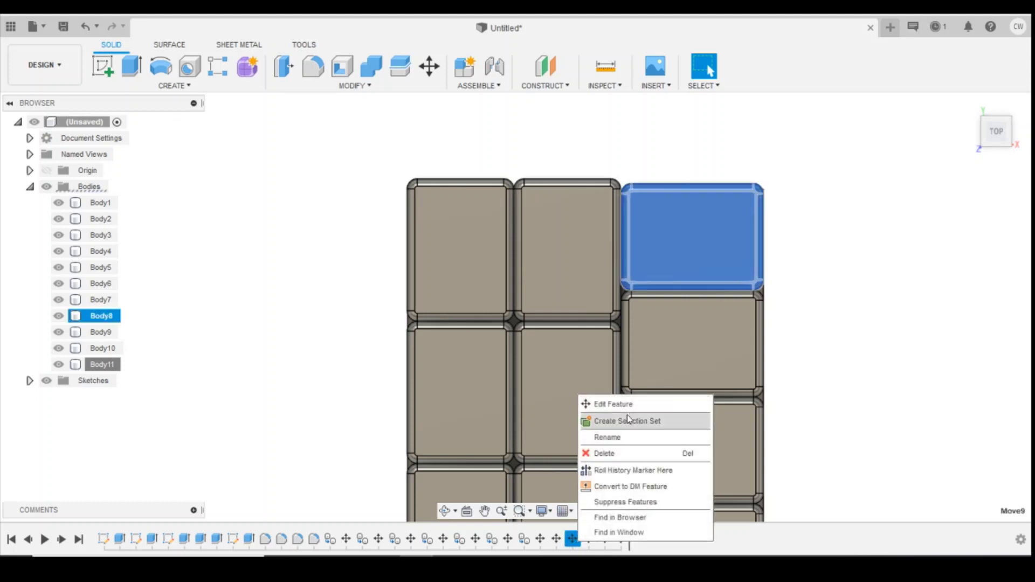
{"action": "left_click", "coordinate": [613, 404]}
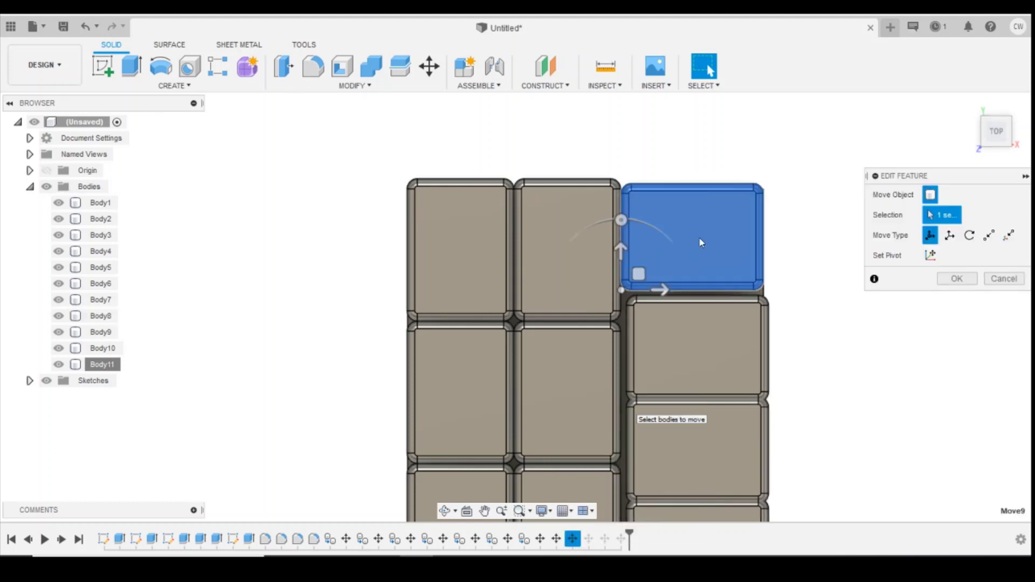
{"action": "left_click", "coordinate": [620, 250]}
{"action": "mouse_move", "coordinate": [620, 247]}
{"action": "left_mouse_down"}
{"action": "mouse_move", "coordinate": [623, 236]}
{"action": "mouse_move", "coordinate": [621, 248]}
{"action": "left_mouse_up"}
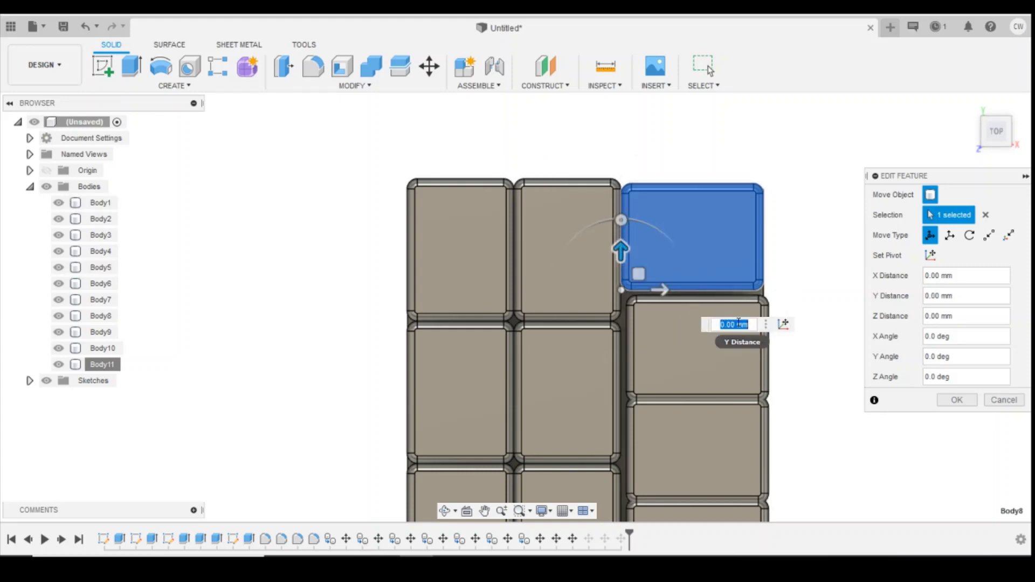
{"action": "key", "text": "Return"}
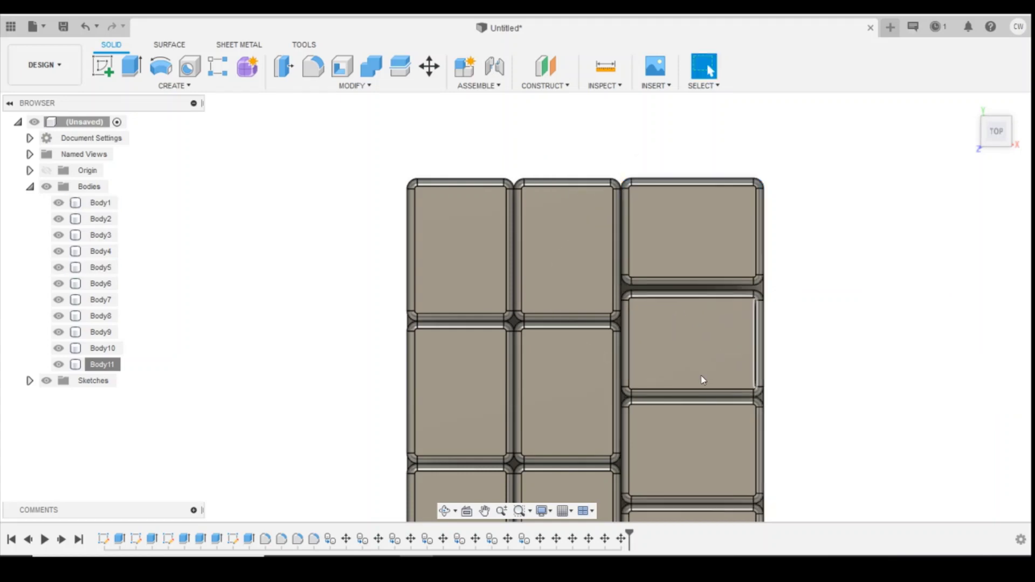
Step: Edit Body9's last move feature, shifting the block 0.1 mm in Y to close the gap below Body8
{"action": "left_click", "coordinate": [681, 338]}
{"action": "right_click", "coordinate": [679, 335]}
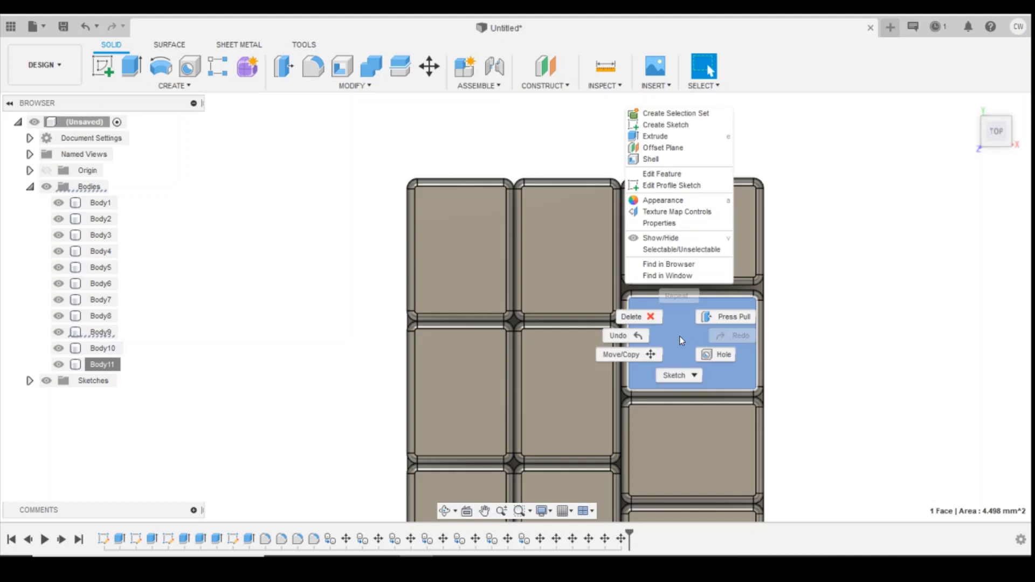
{"action": "left_click", "coordinate": [589, 542]}
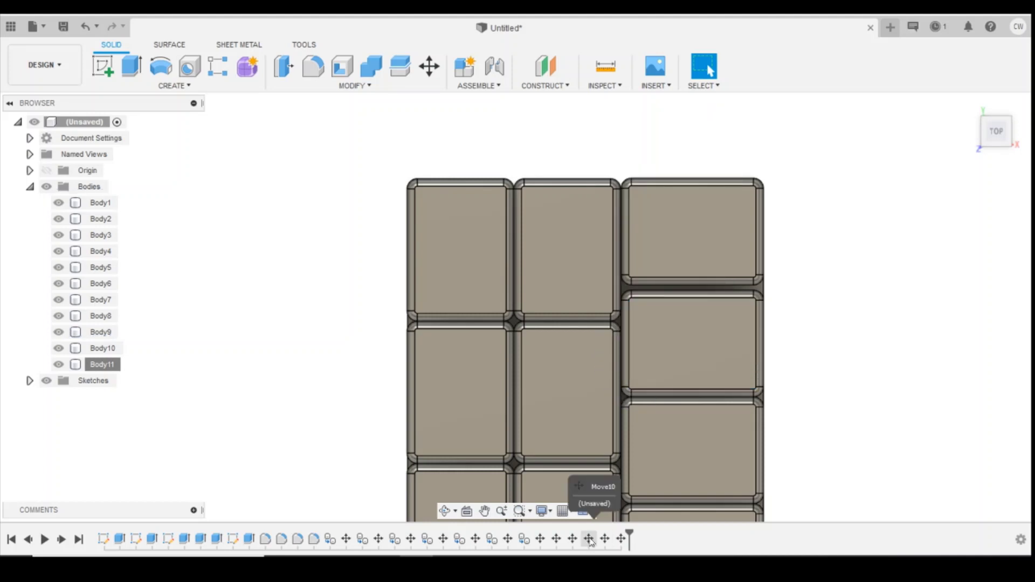
{"action": "right_click", "coordinate": [589, 540]}
{"action": "left_click", "coordinate": [623, 401]}
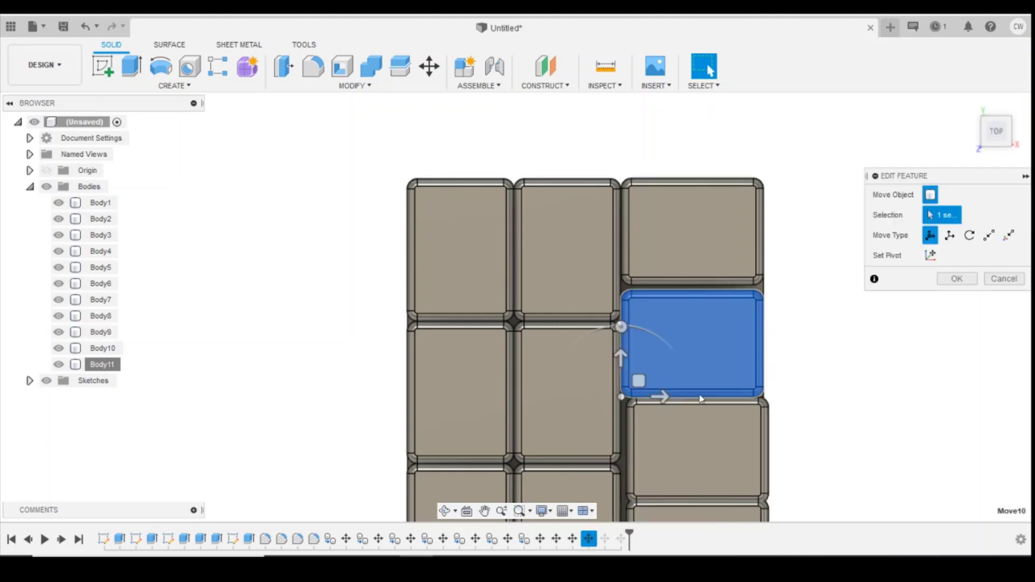
{"action": "left_click", "coordinate": [621, 356]}
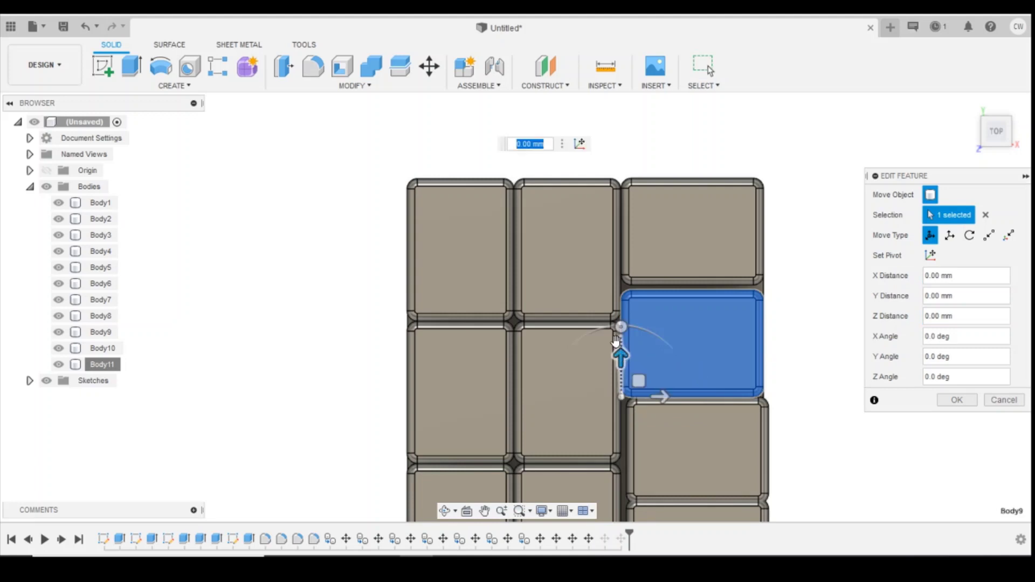
{"action": "type", "text": "0.1"}
{"action": "key", "text": "Return"}
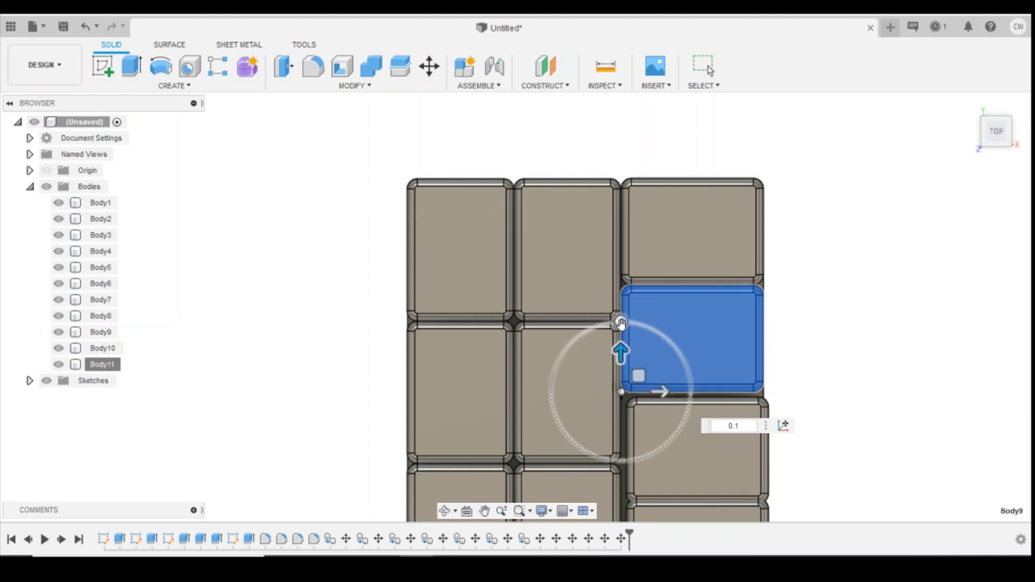
Step: Edit Body10's last move feature, shifting the block 0.1 mm in Y so it butts against Body9
{"action": "right_click", "coordinate": [605, 539]}
{"action": "left_click", "coordinate": [641, 400]}
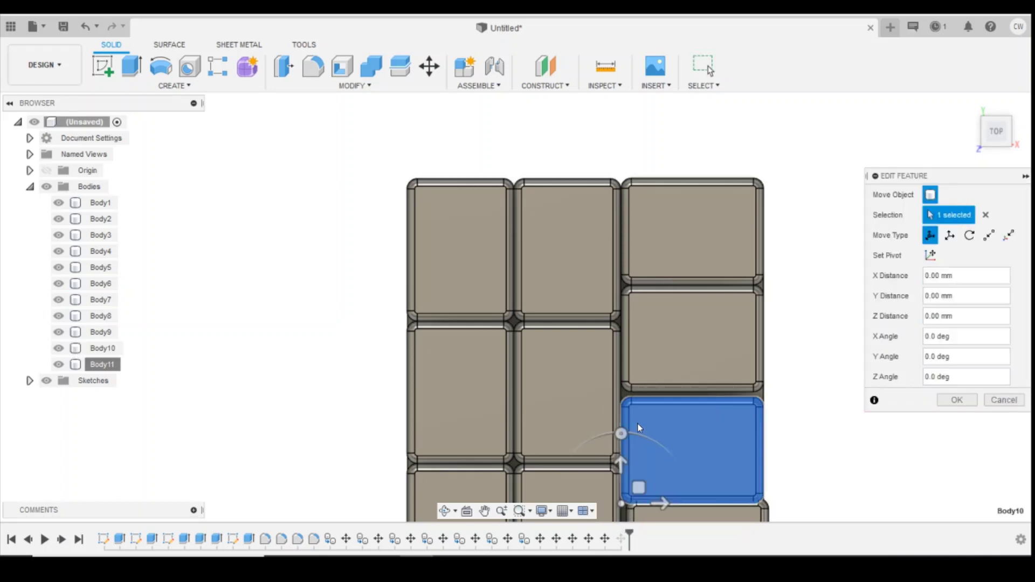
{"action": "left_click", "coordinate": [621, 463]}
{"action": "type", "text": "0"}
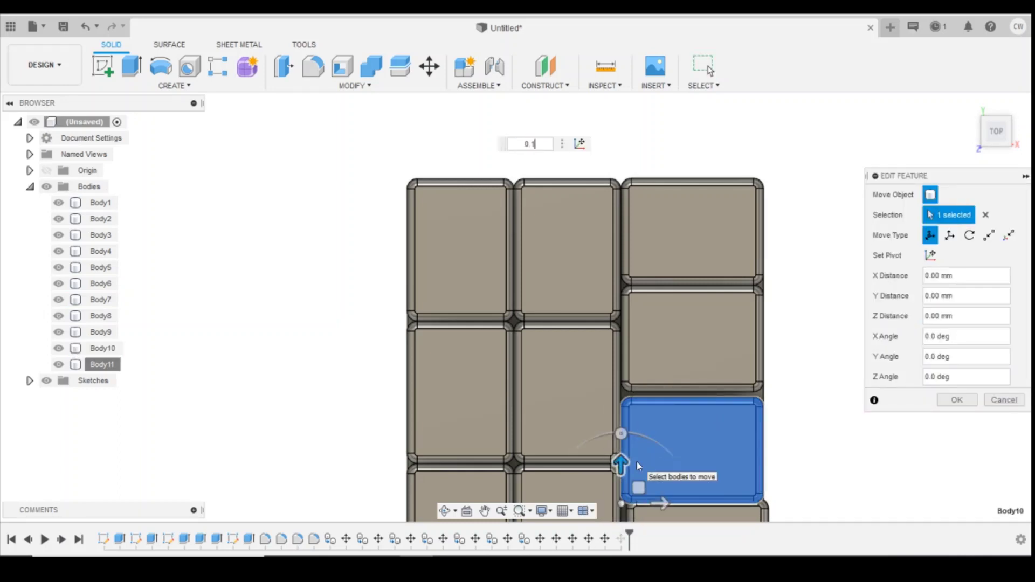
{"action": "type", "text": ".1"}
{"action": "key", "text": "Return"}
Step: Edit Body11's last move feature, shifting the block 0.1 mm in Y so its lower edge aligns with the neighbouring columns
{"action": "scroll", "coordinate": [821, 166], "scroll_direction": "down", "scroll_amount": 3}
{"action": "scroll", "coordinate": [715, 415], "scroll_direction": "up", "scroll_amount": 3}
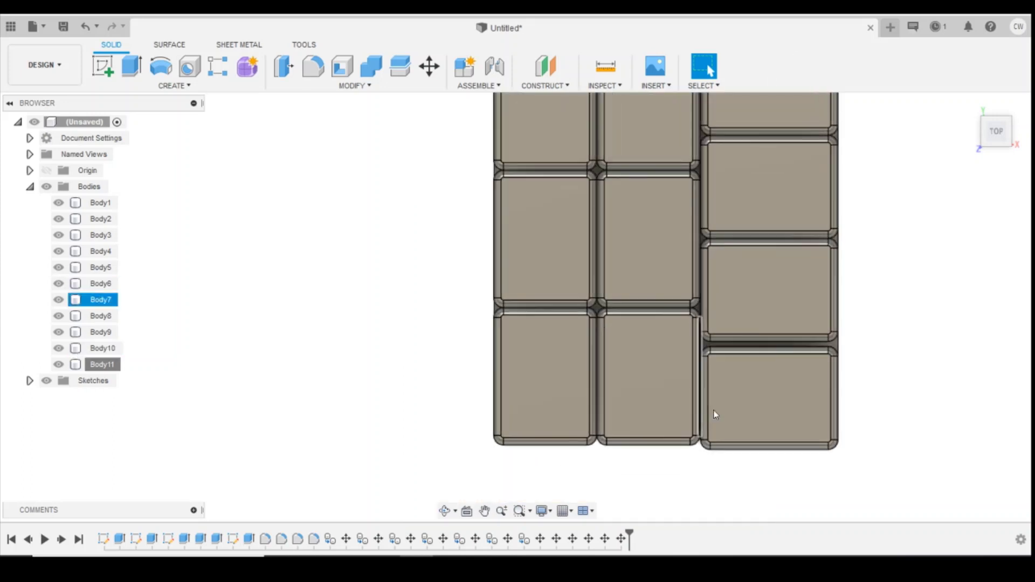
{"action": "right_click", "coordinate": [624, 540]}
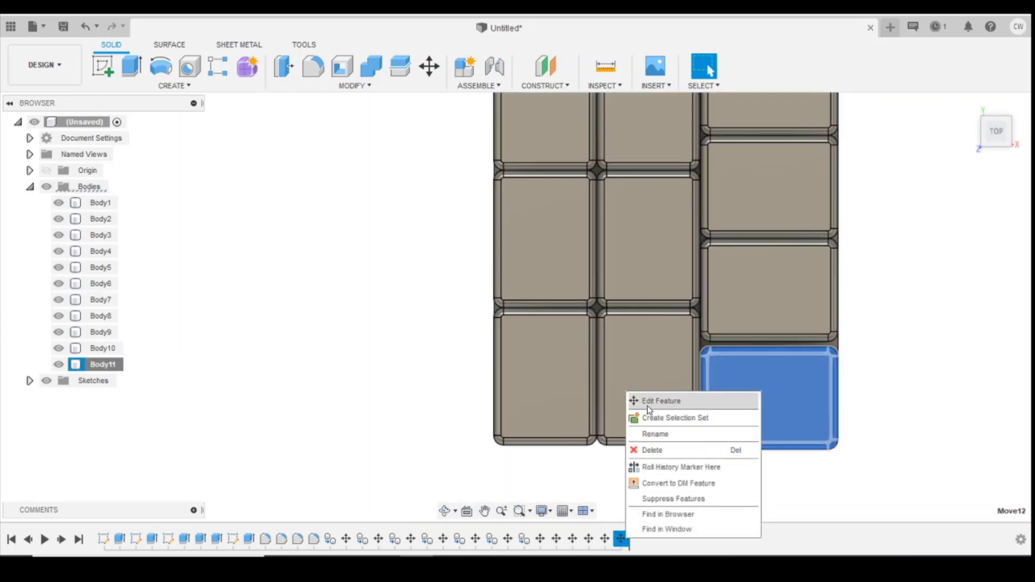
{"action": "left_click", "coordinate": [655, 400]}
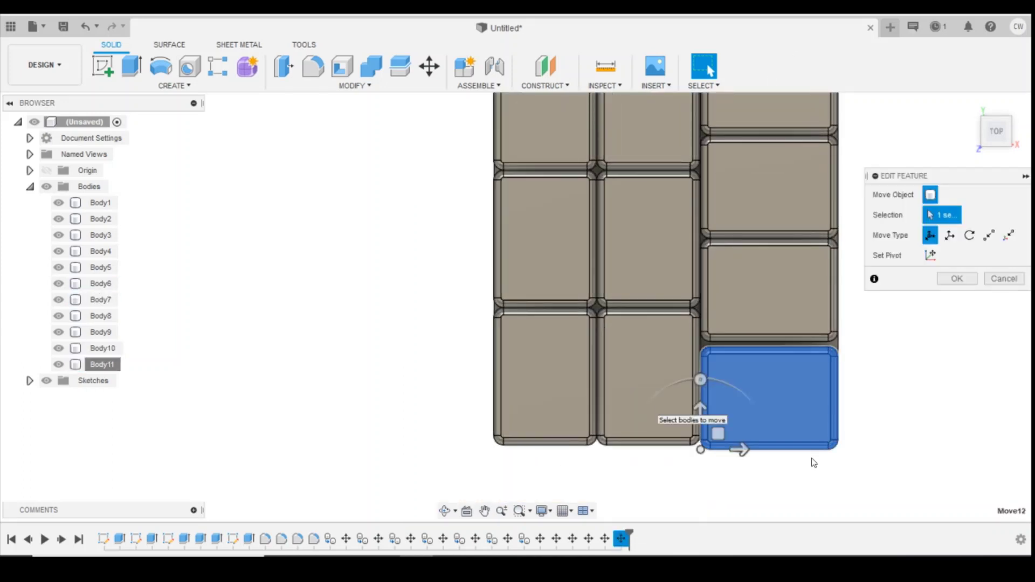
{"action": "left_click", "coordinate": [698, 414]}
{"action": "type", "text": "0.21"}
{"action": "key", "text": "Return"}
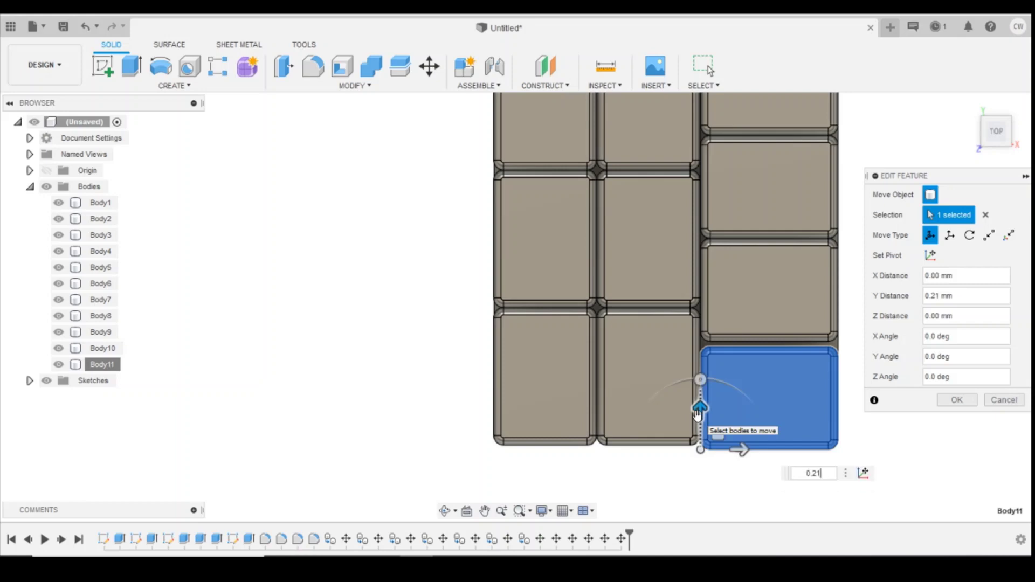
{"action": "key", "text": "BackSpace"}
{"action": "key", "text": "BackSpace"}
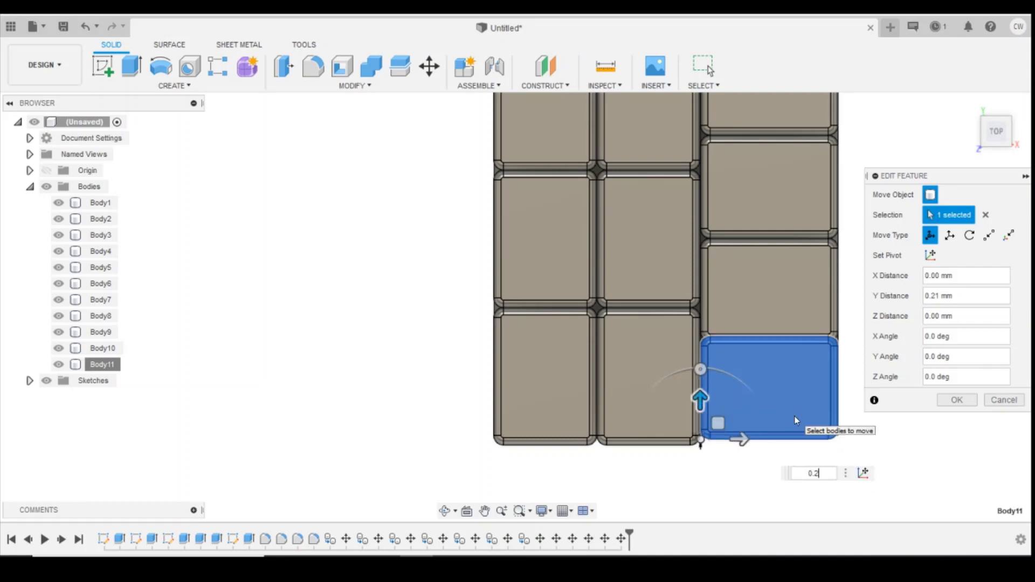
{"action": "type", "text": "1"}
{"action": "key", "text": "Return"}
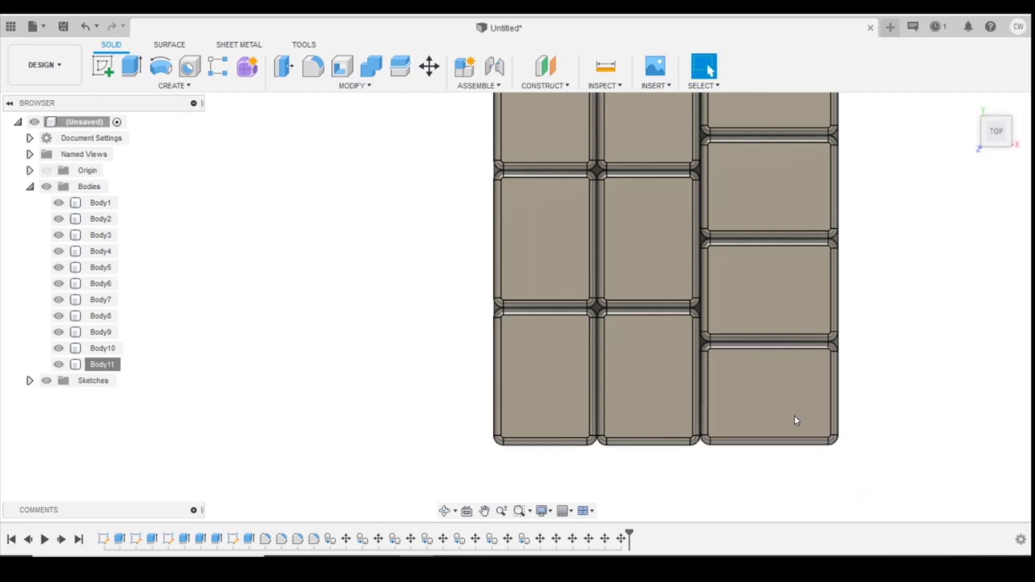
{"action": "scroll", "coordinate": [914, 415], "scroll_direction": "down", "scroll_amount": 3}
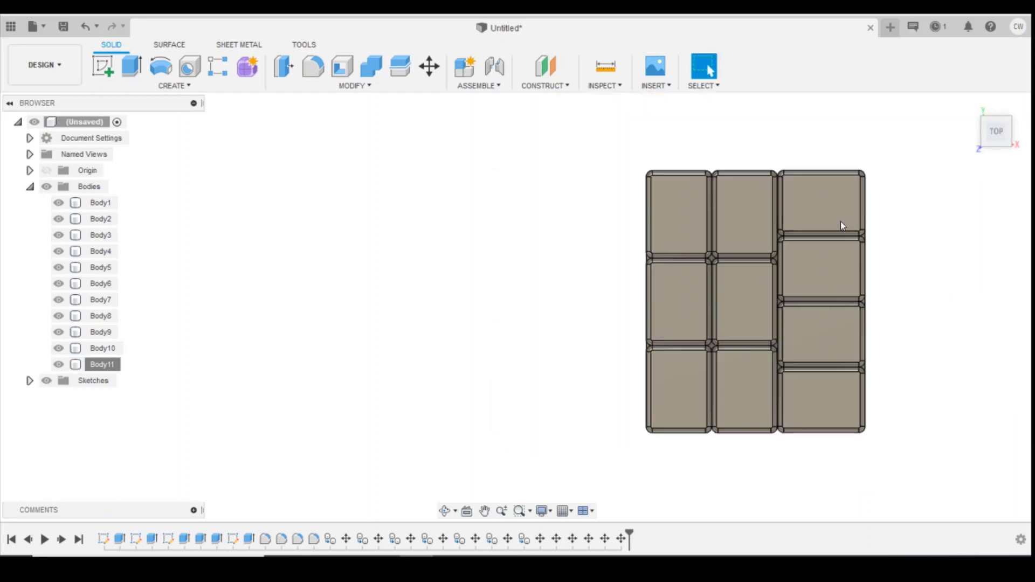
{"action": "left_click_drag", "start_coordinate": [994, 139], "coordinate": [1009, 131]}
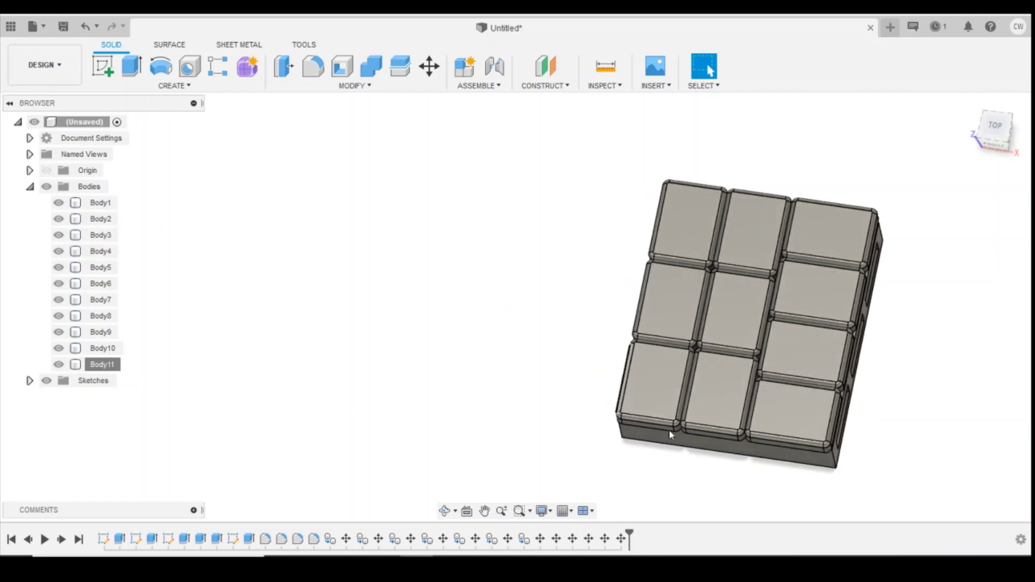
{"action": "left_click", "coordinate": [1006, 142]}
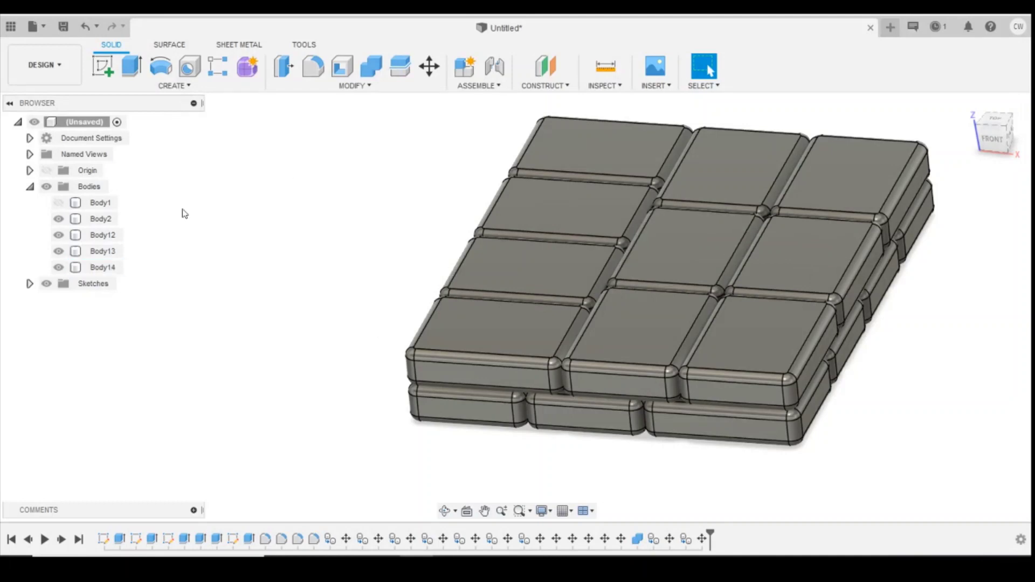
Step: Copy the four visible bodies, Body2 and Body12 to Body14, paste them and move the copies up 1.40 mm in Z
{"action": "left_click", "coordinate": [102, 218]}
{"action": "left_click", "coordinate": [108, 268], "text": "shift"}
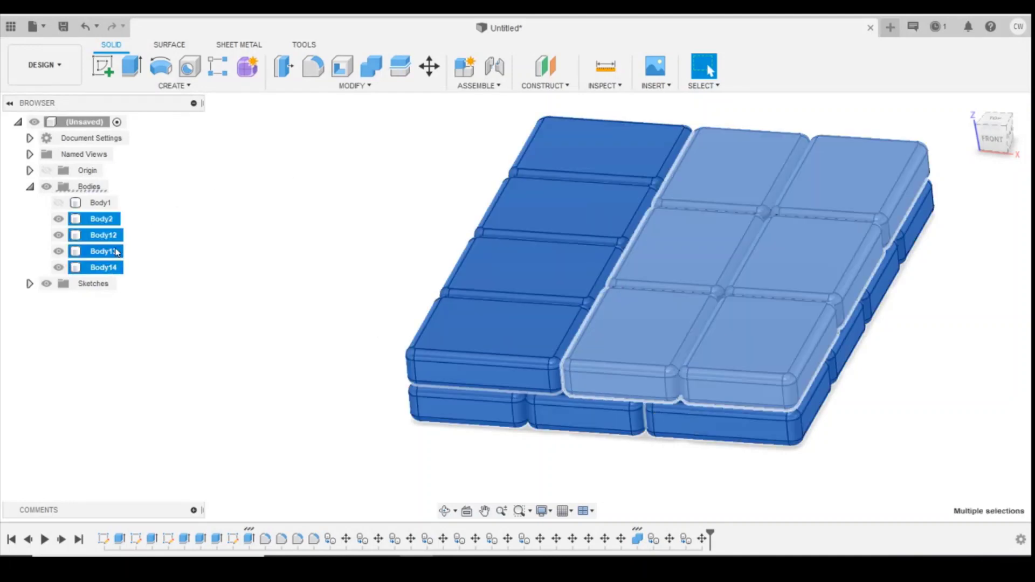
{"action": "right_click", "coordinate": [118, 251]}
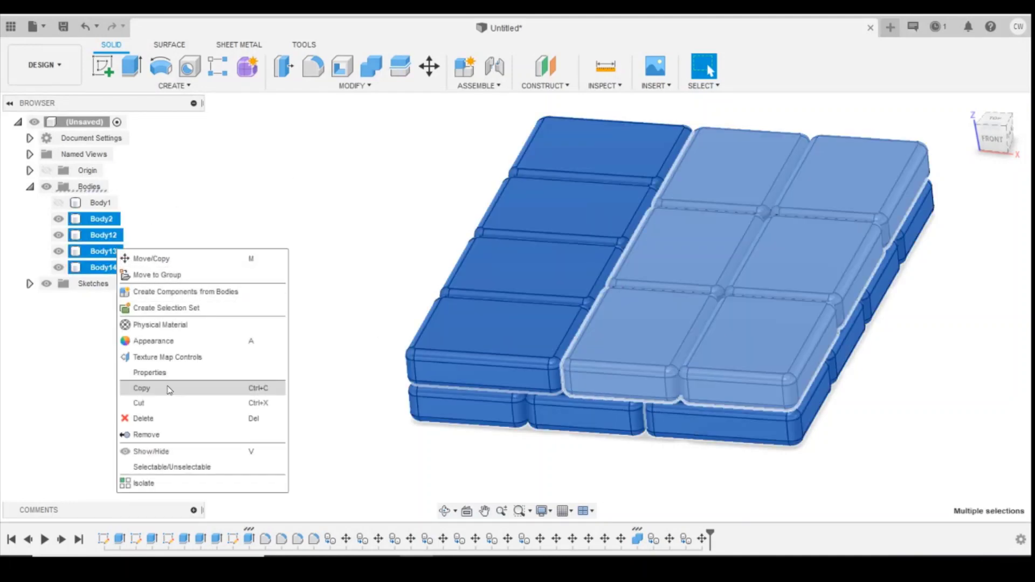
{"action": "left_click", "coordinate": [170, 390]}
{"action": "right_click", "coordinate": [246, 344]}
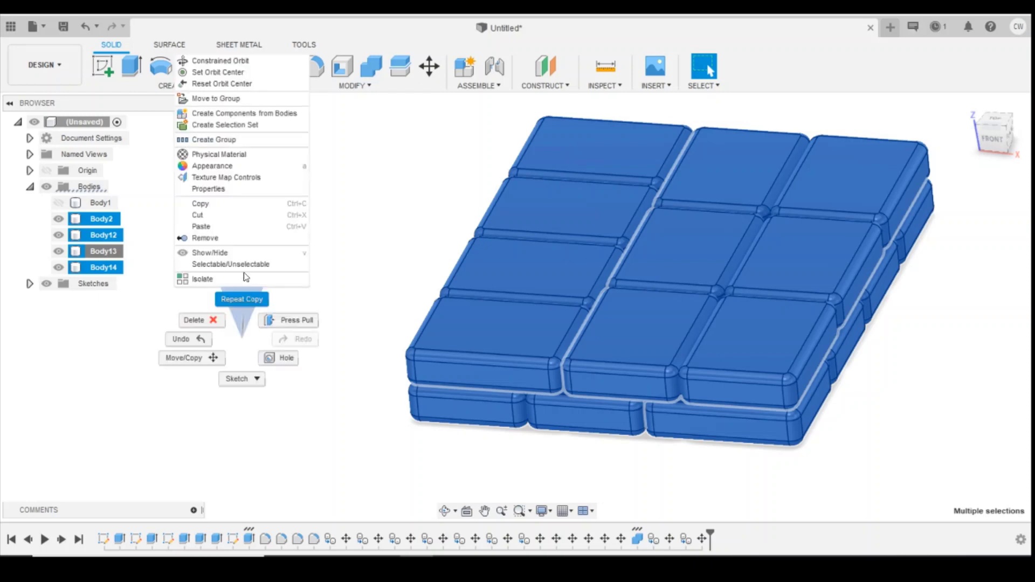
{"action": "left_click", "coordinate": [240, 231]}
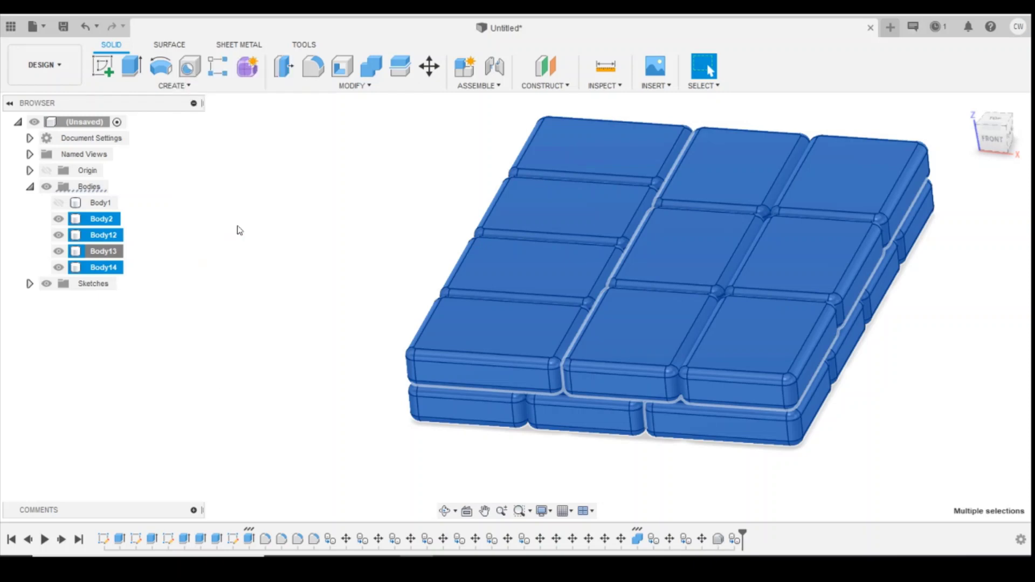
{"action": "left_click", "coordinate": [992, 138]}
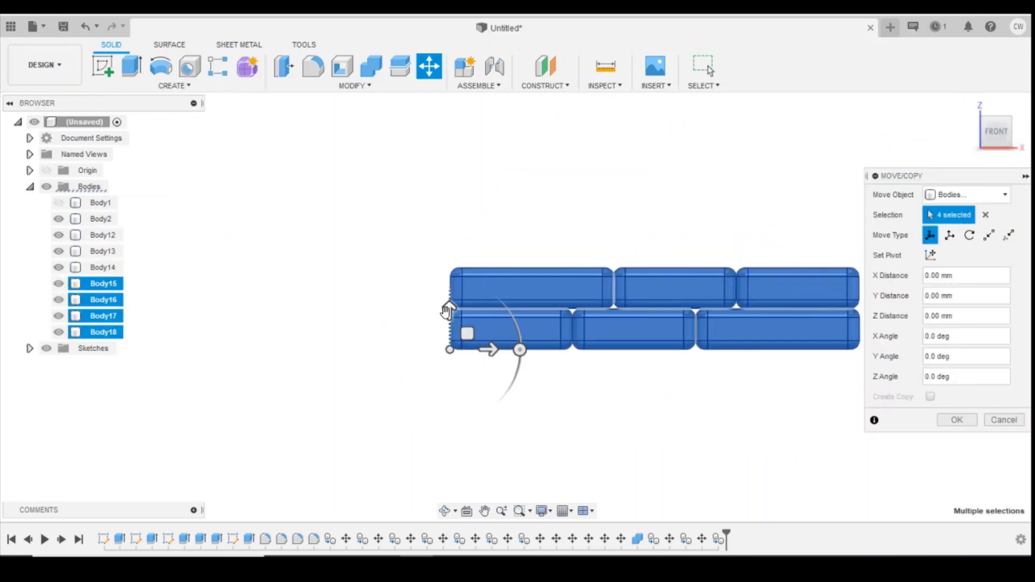
{"action": "left_click_drag", "start_coordinate": [449, 308], "coordinate": [449, 228]}
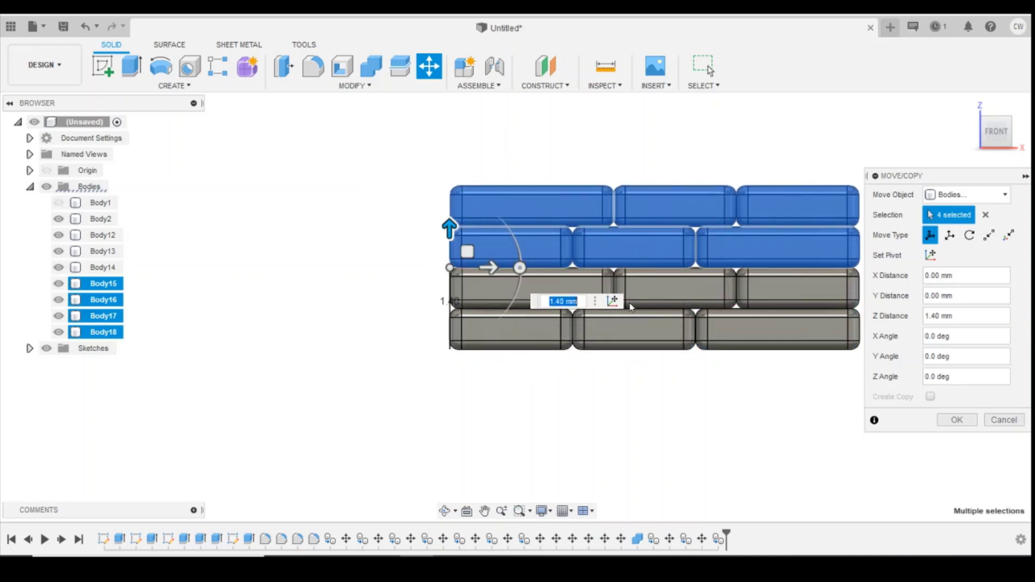
{"action": "left_click", "coordinate": [952, 418]}
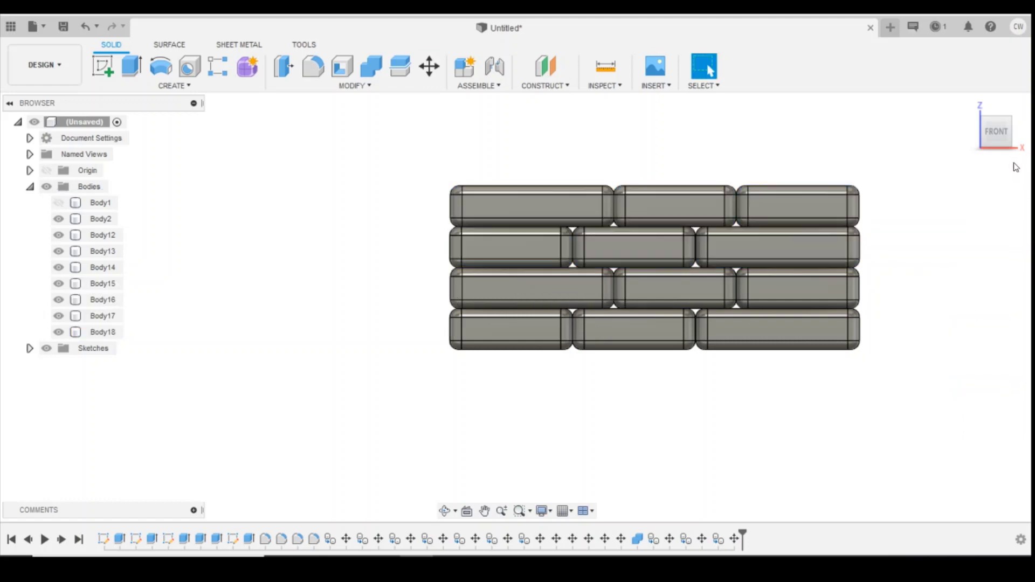
Step: Paste the copied layers again and move this set 2.80 mm up in Z onto the top of the stack
{"action": "right_click", "coordinate": [594, 154]}
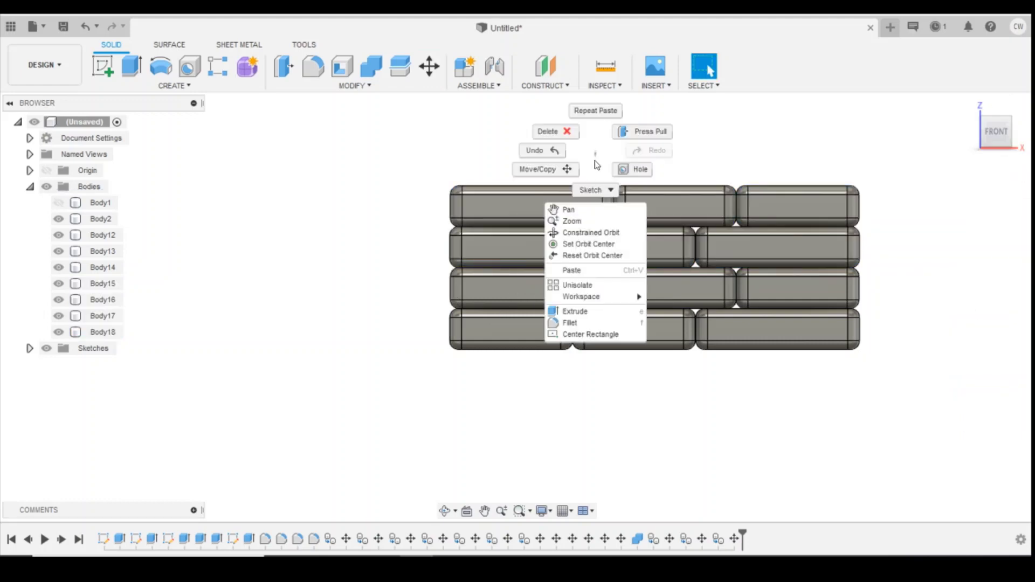
{"action": "left_click", "coordinate": [571, 270]}
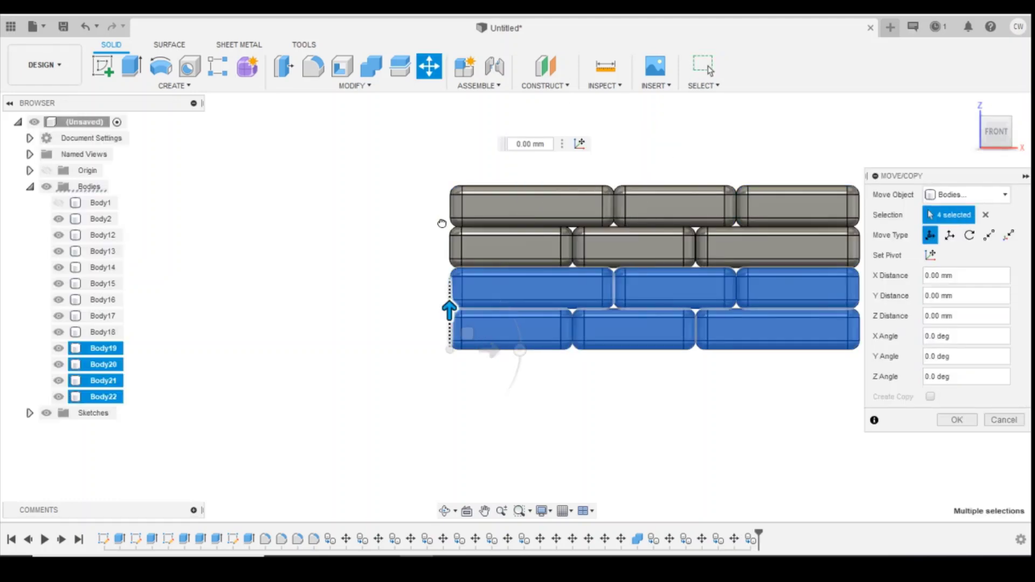
{"action": "left_click_drag", "start_coordinate": [450, 309], "coordinate": [438, 149]}
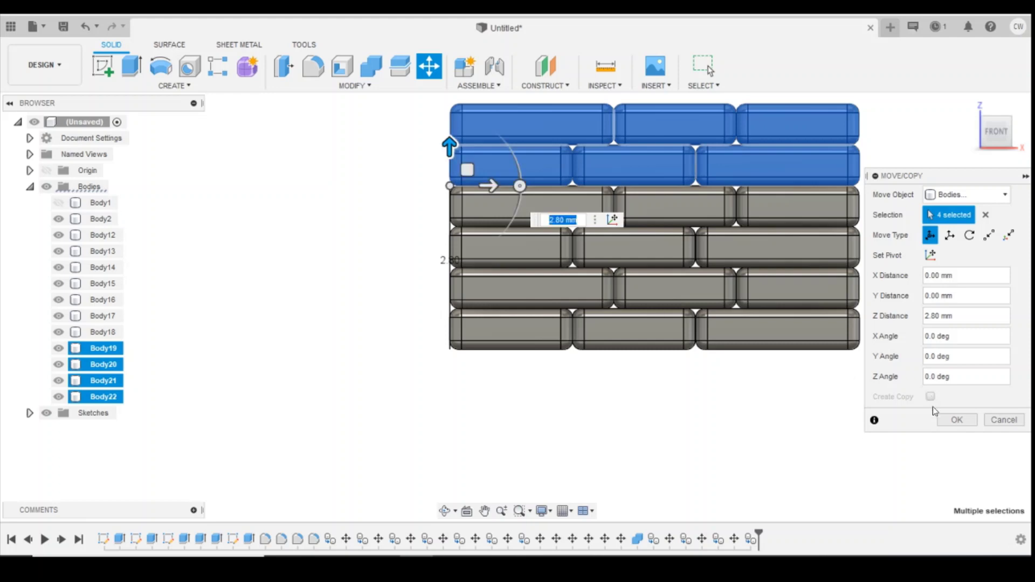
{"action": "left_click", "coordinate": [957, 420]}
Step: Show the slotted base Body1 and join it with all the tile bodies, Body2 through Body22, using Combine
{"action": "left_click_drag", "start_coordinate": [996, 137], "coordinate": [936, 167]}
{"action": "scroll", "coordinate": [747, 352], "scroll_direction": "down", "scroll_amount": 3}
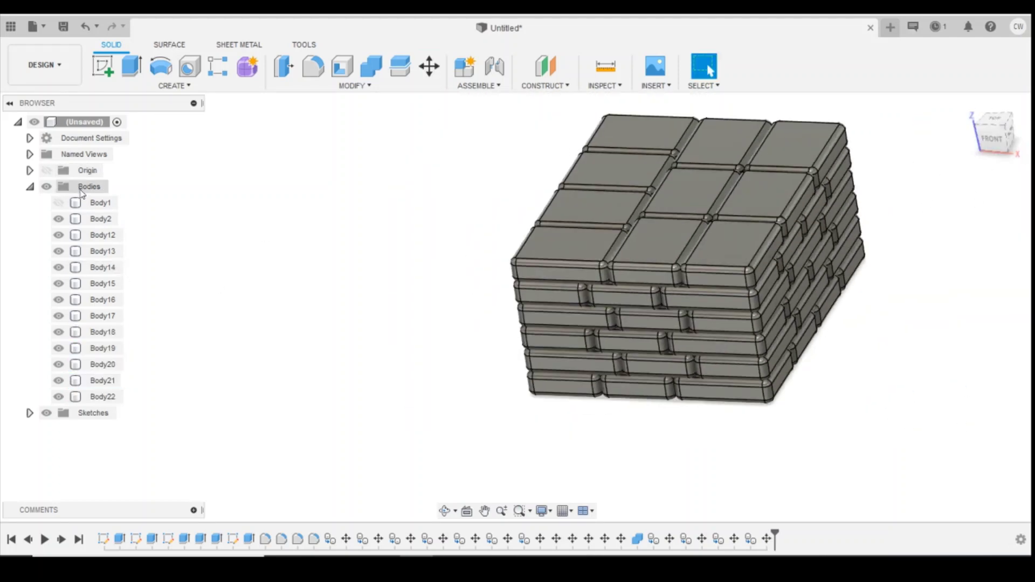
{"action": "left_click", "coordinate": [59, 203]}
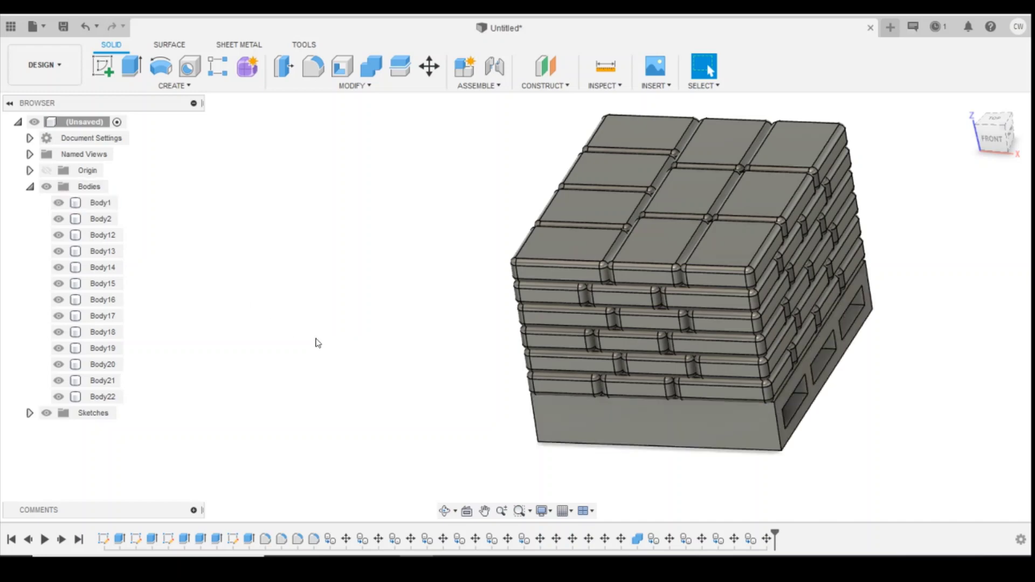
{"action": "left_click", "coordinate": [377, 72]}
{"action": "left_click", "coordinate": [101, 203]}
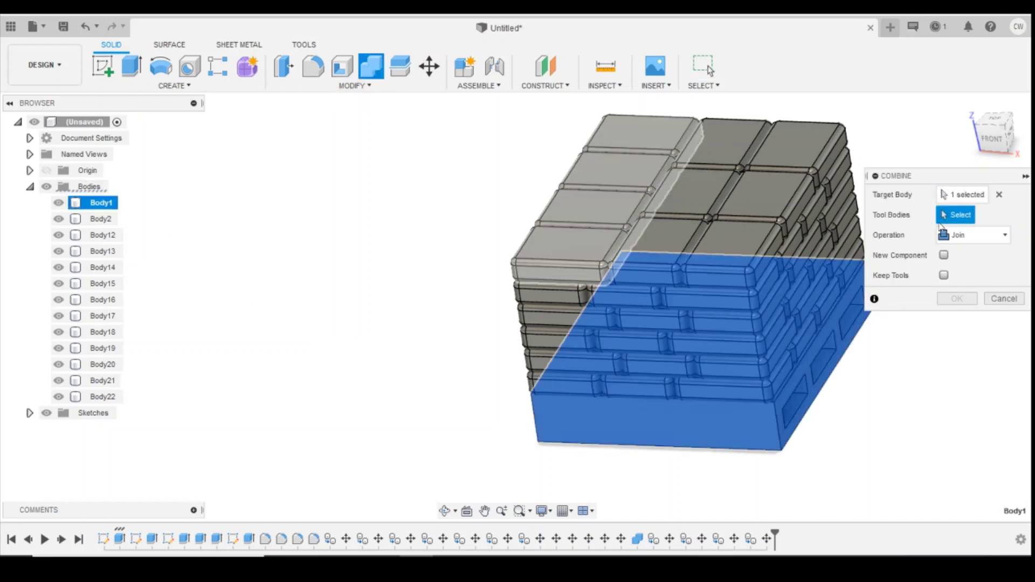
{"action": "left_click", "coordinate": [101, 219]}
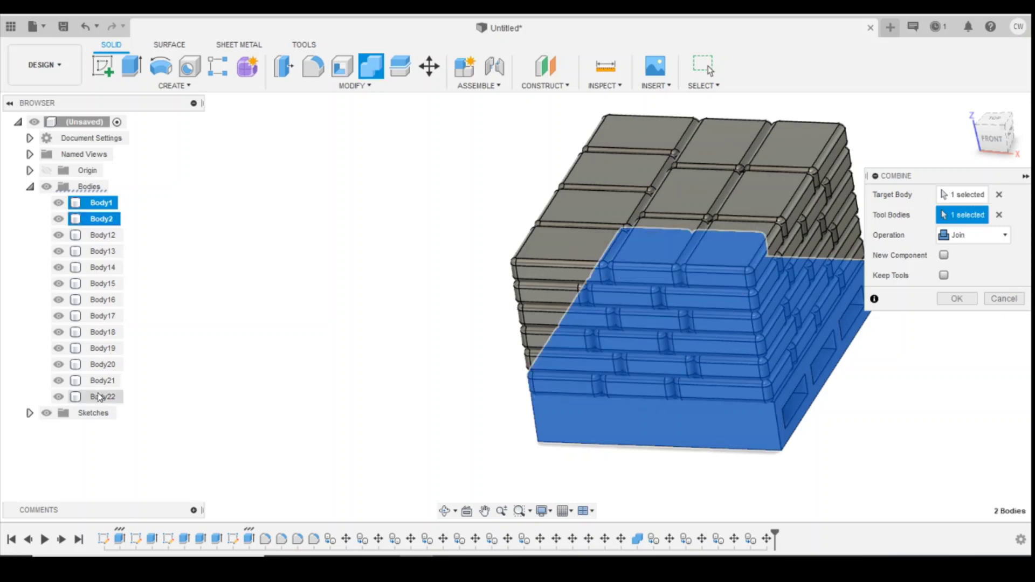
{"action": "left_click", "coordinate": [103, 397], "text": "shift"}
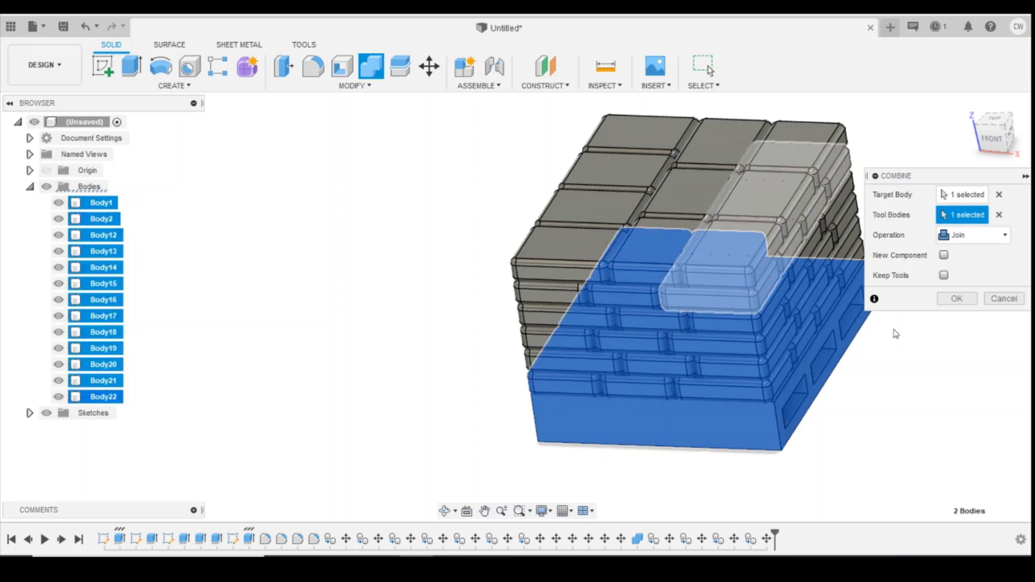
{"action": "left_click", "coordinate": [958, 299]}
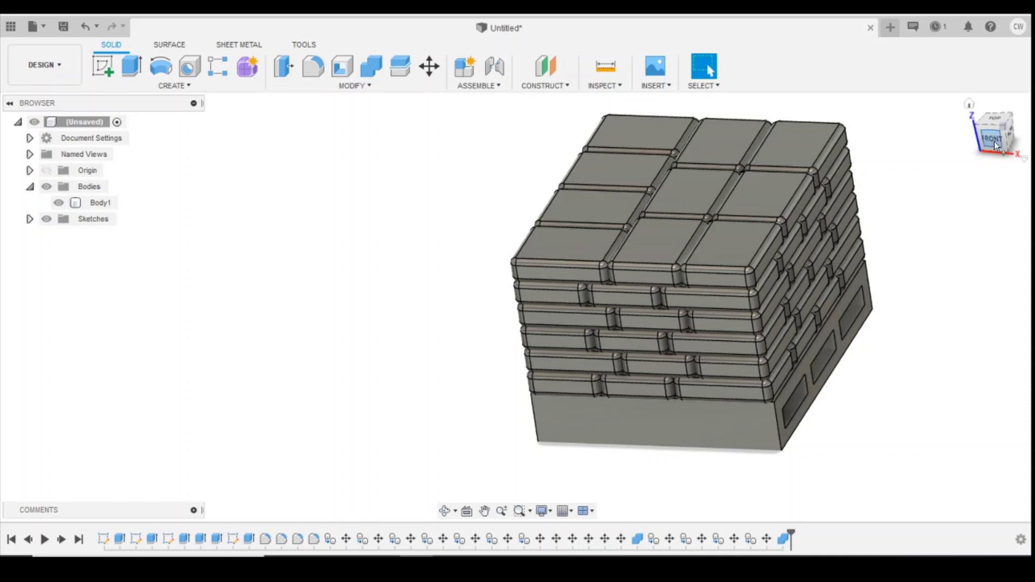
{"action": "left_click_drag", "start_coordinate": [996, 146], "coordinate": [939, 265]}
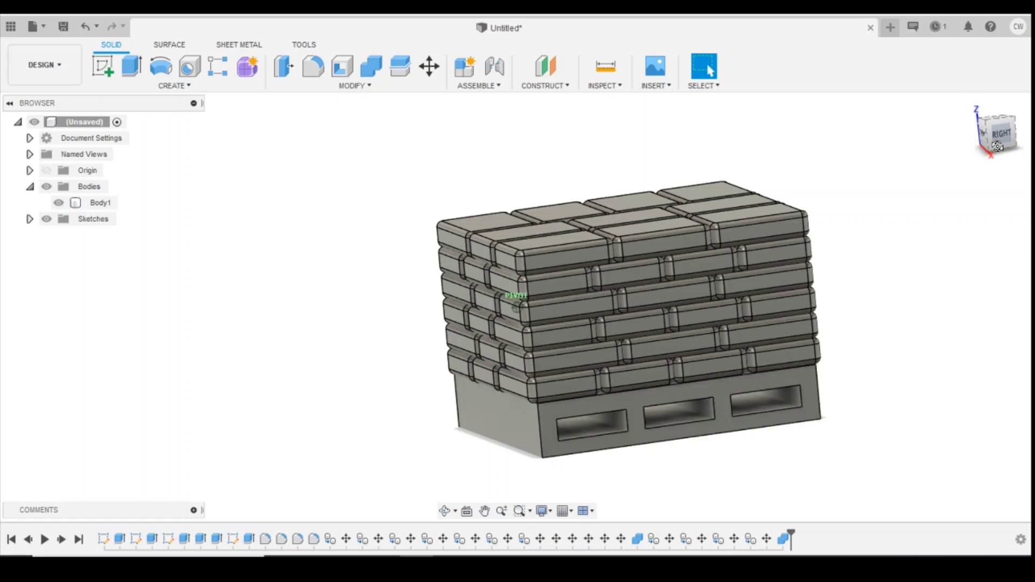
{"action": "left_click_drag", "start_coordinate": [992, 140], "coordinate": [996, 208]}
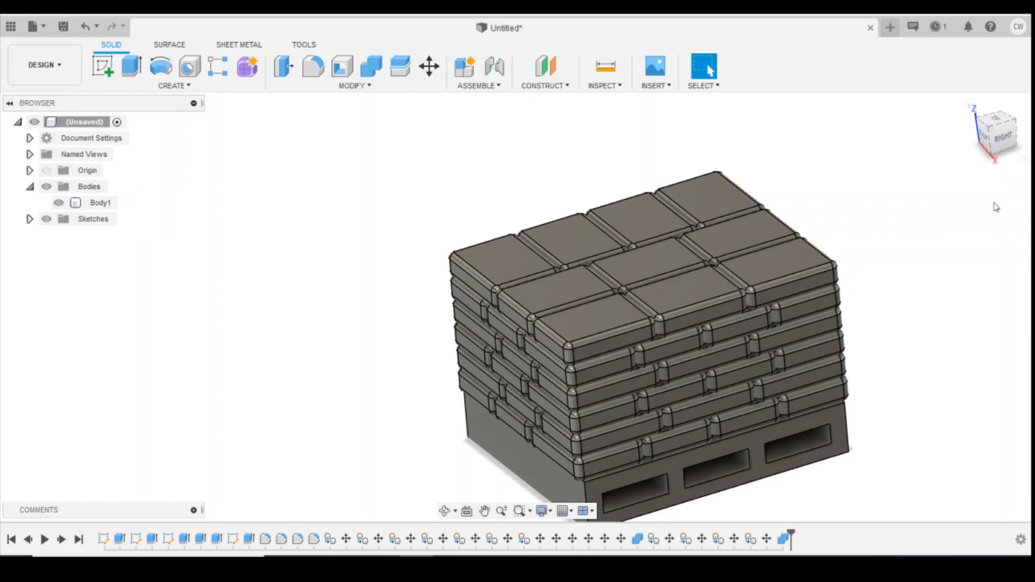